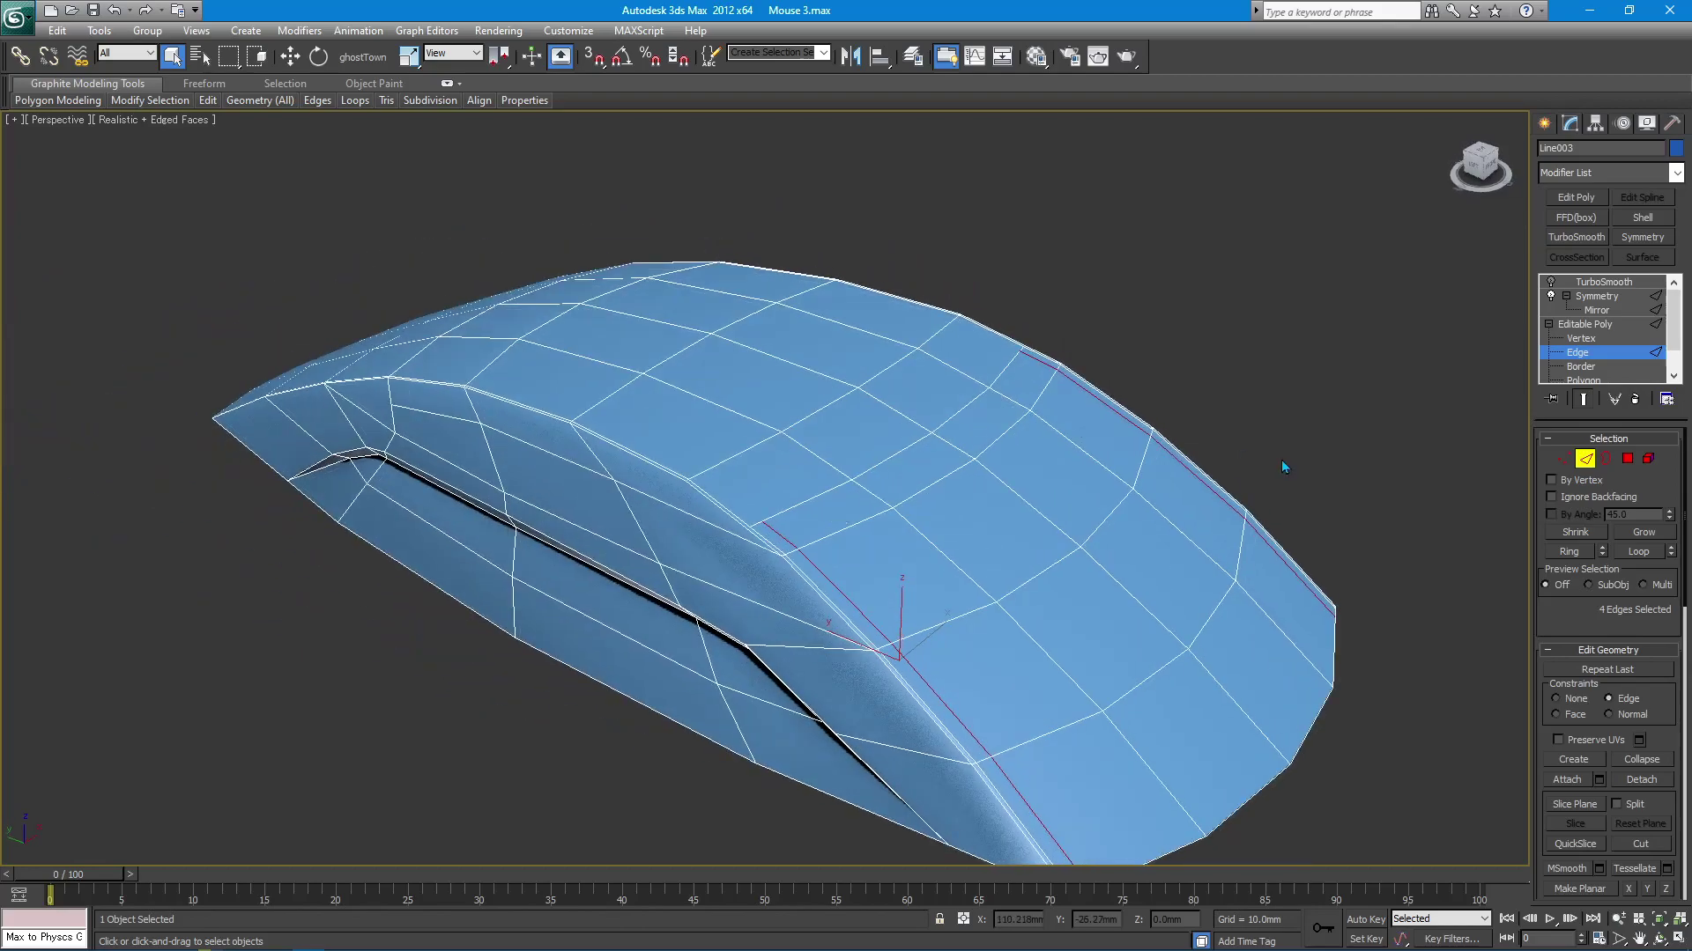
# In the top view, slide the vertices of the row crossing the shell's upper surface along their edges to straighten that row.
pyautogui.click(1582, 338)
pyautogui.click(853, 487)
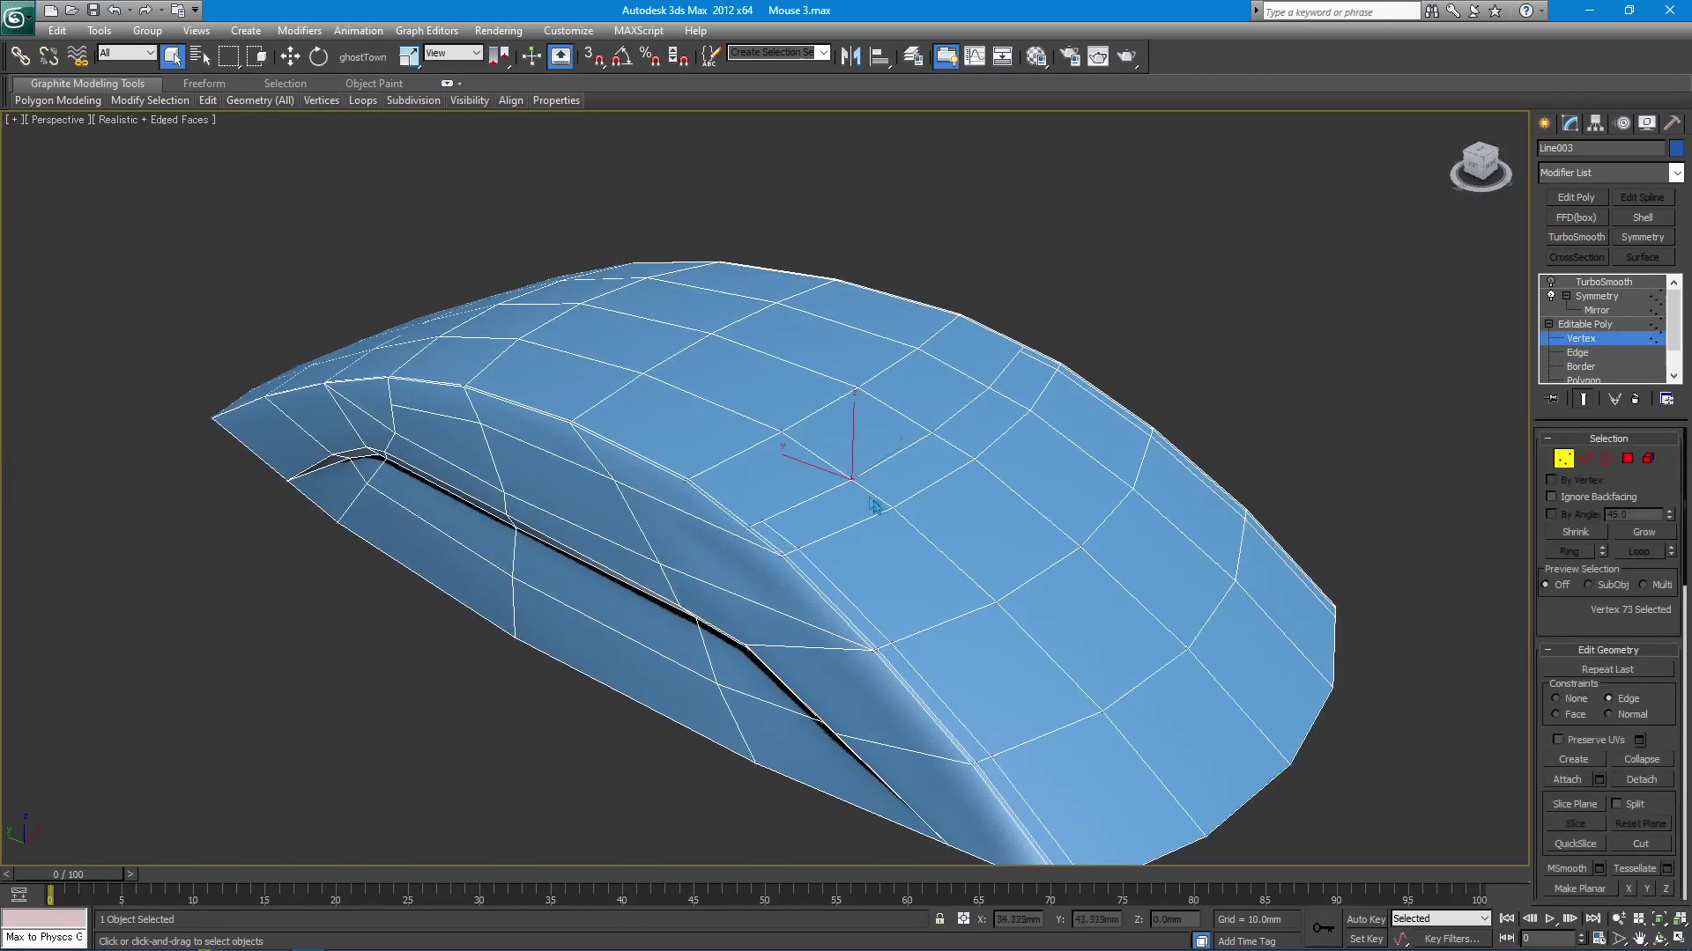
pyautogui.moveTo(867, 530); pyautogui.dragTo(829, 541, button='middle')
pyautogui.press('t')
pyautogui.scroll(6, 846, 533)
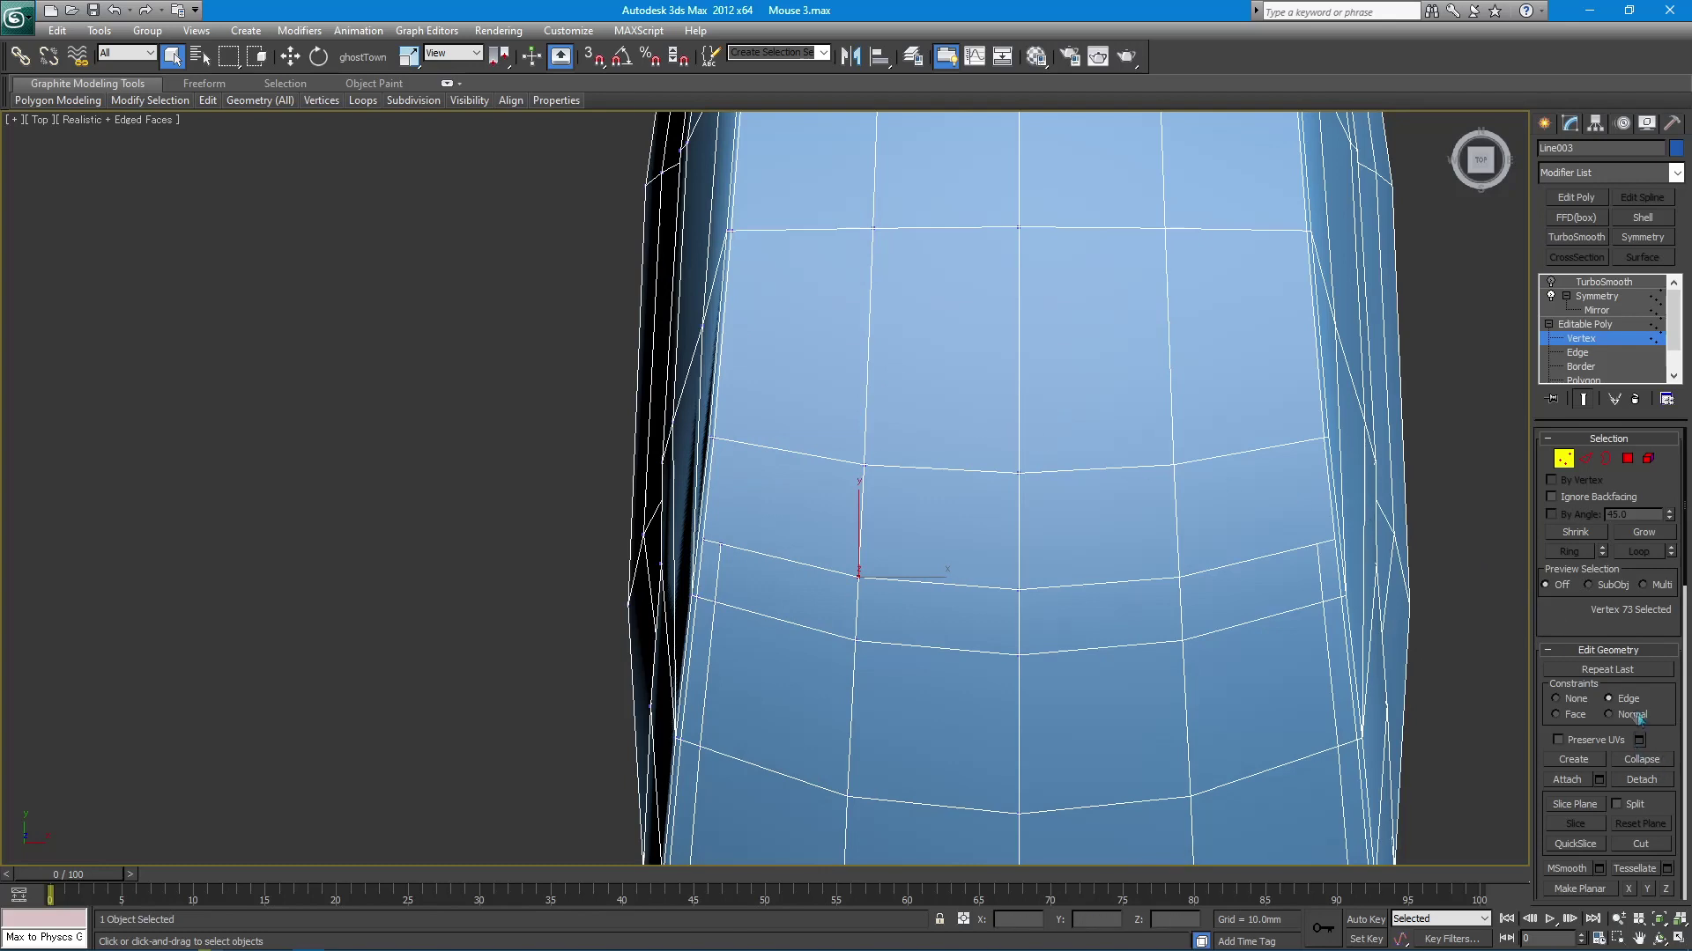
pyautogui.press('w')
pyautogui.moveTo(870, 526); pyautogui.dragTo(879, 501)
pyautogui.moveTo(1022, 549); pyautogui.dragTo(1024, 490)
pyautogui.moveTo(863, 526); pyautogui.dragTo(867, 499)
pyautogui.press('q')
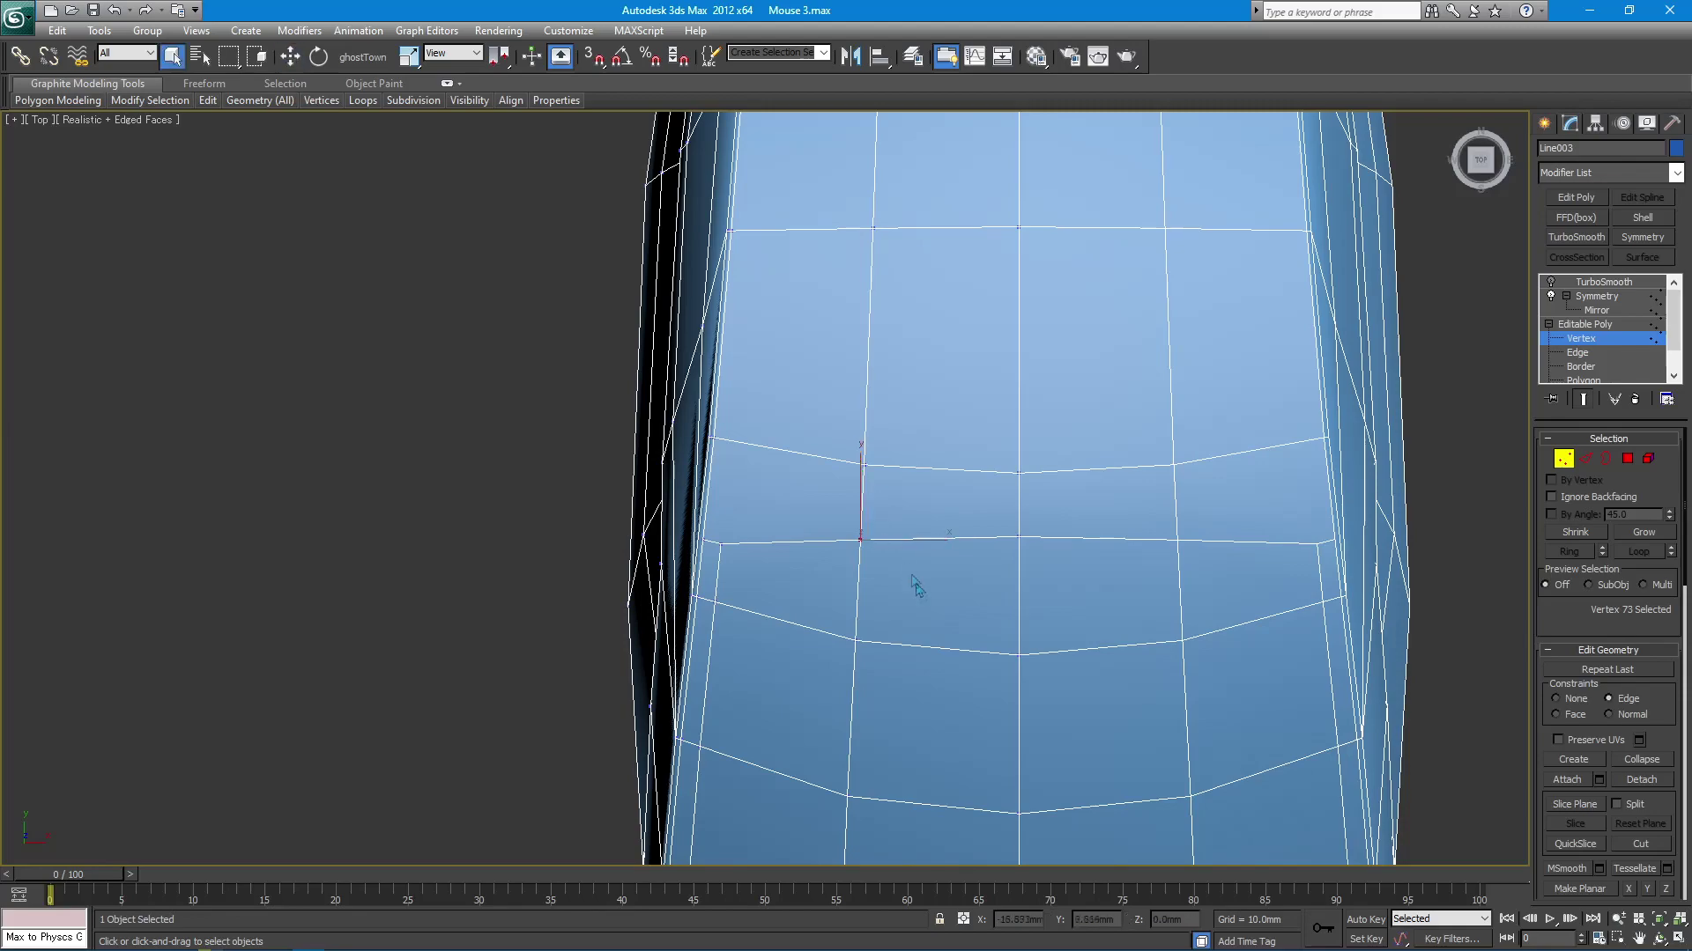
# In the perspective view, clean up the vertices where the straightened row meets the side support loop.
pyautogui.press('p')
pyautogui.scroll(-8, 940, 600)
pyautogui.keyDown('alt'); pyautogui.moveTo(993, 530); pyautogui.dragTo(882, 481, button='middle'); pyautogui.keyUp('alt')
pyautogui.scroll(5, 1044, 380)
pyautogui.scroll(2, 797, 498)
pyautogui.rightClick(875, 474)
pyautogui.click(806, 574)
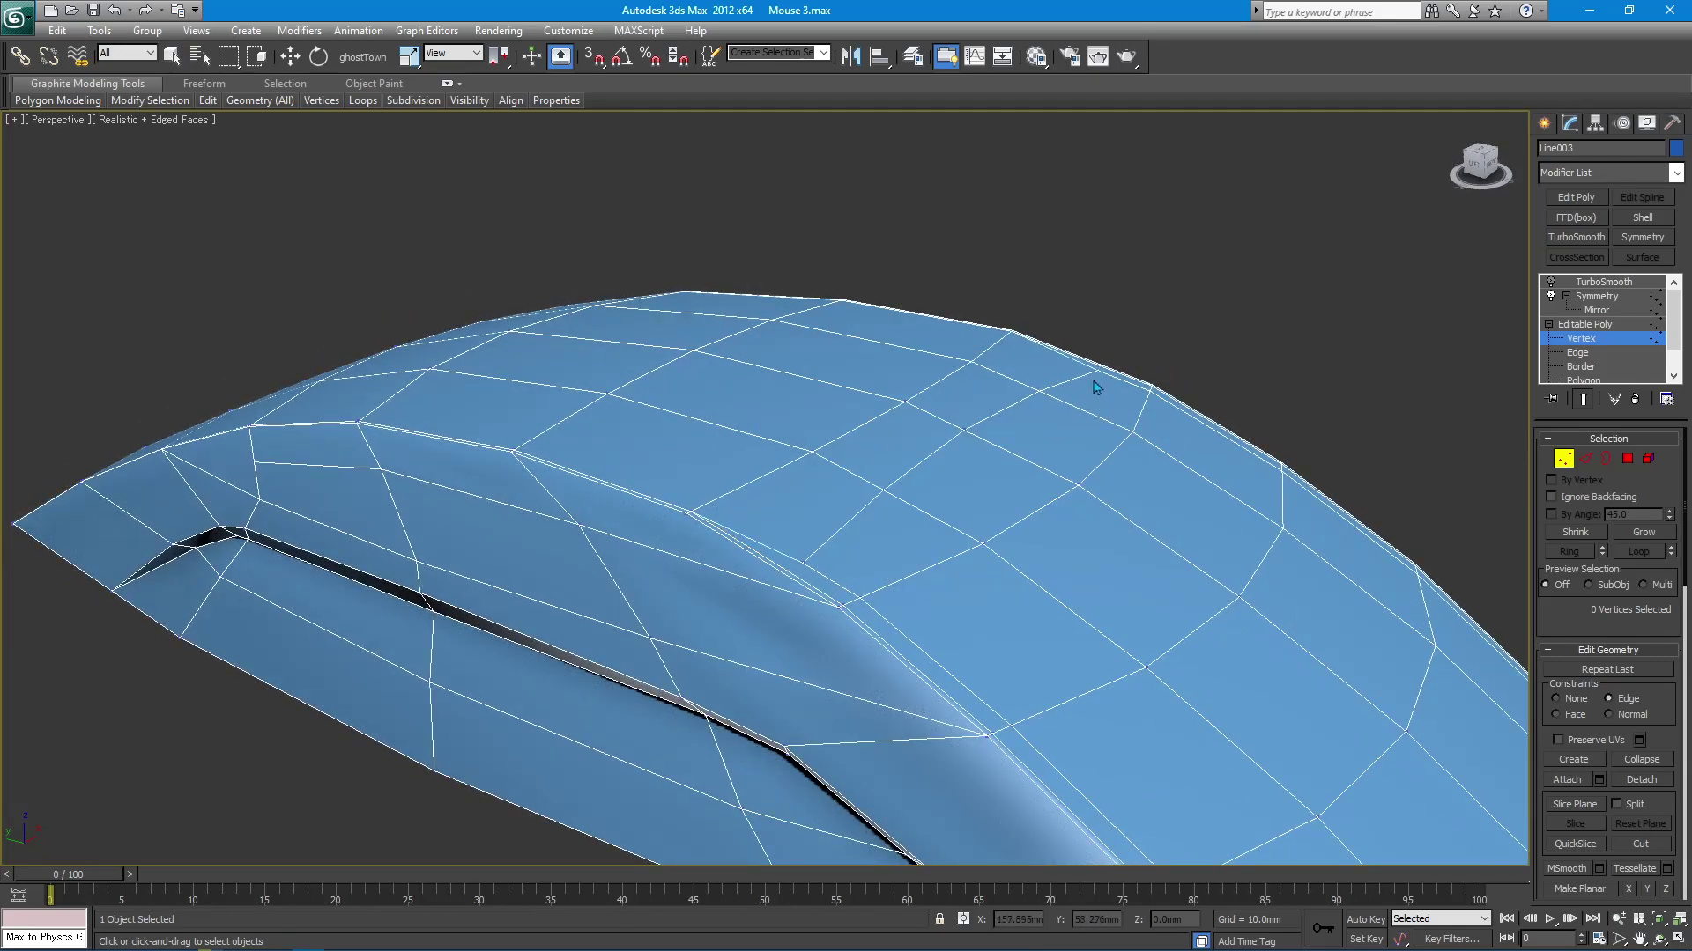
pyautogui.keyDown('alt'); pyautogui.moveTo(1026, 489); pyautogui.dragTo(907, 495, button='middle'); pyautogui.keyUp('alt')
pyautogui.rightClick(1174, 368)
# Chamfer the edges outlining the front button panel, along its sides and rear row, by 0.478 mm with one segment.
pyautogui.click(1605, 354)
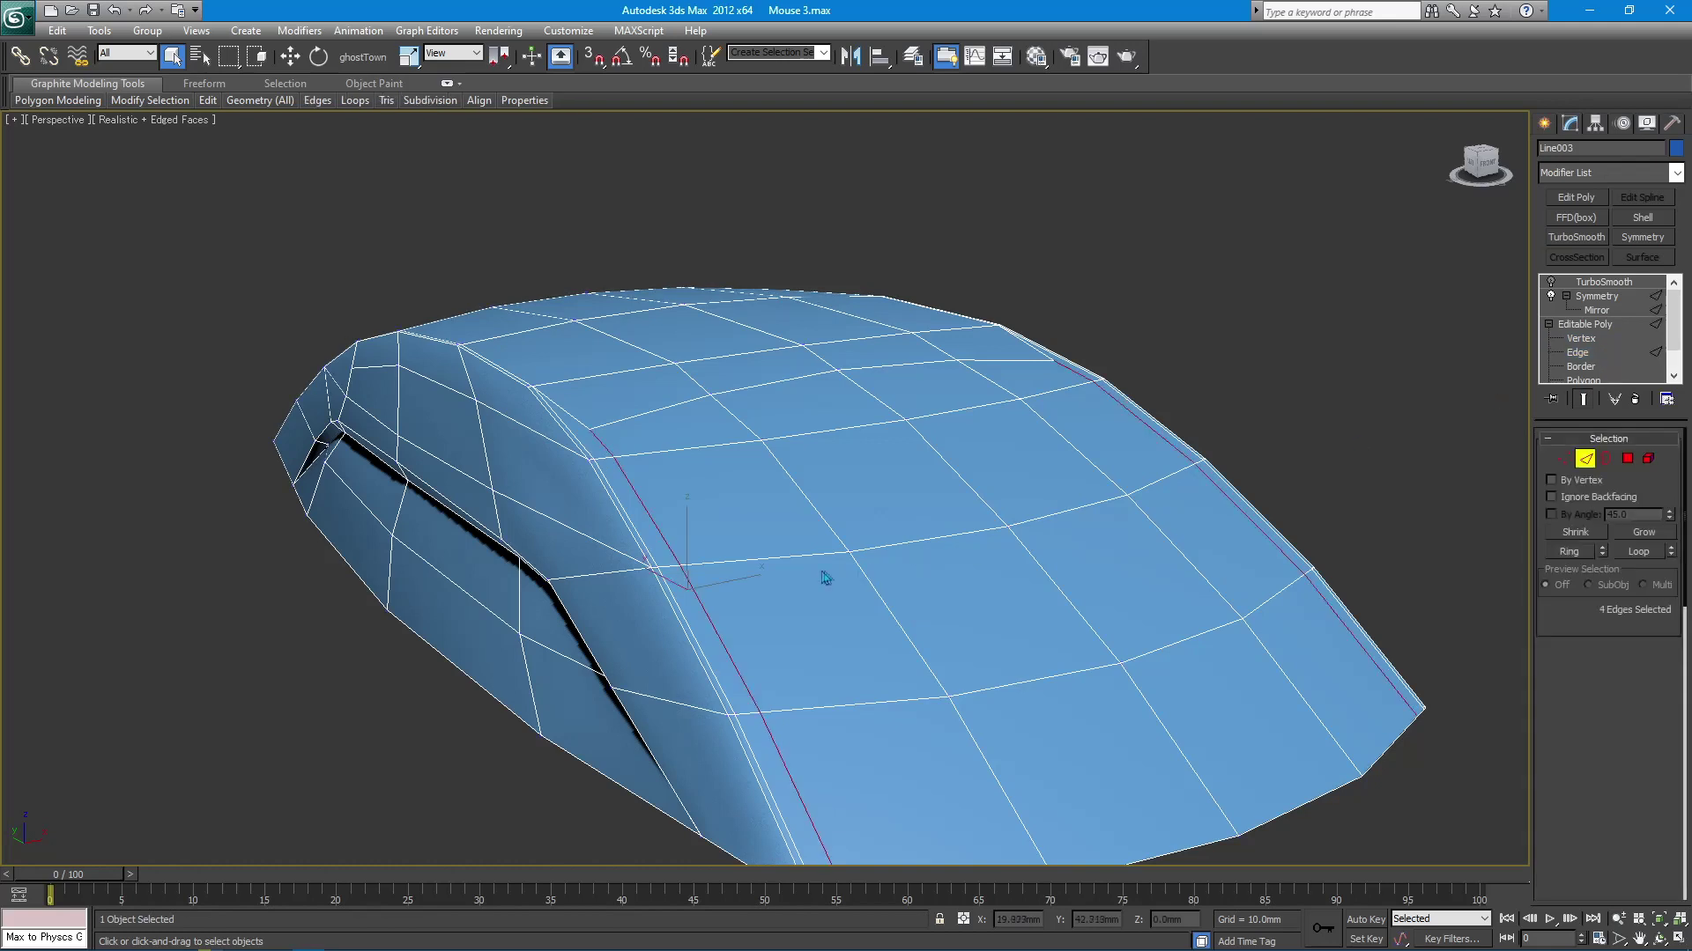
pyautogui.click(812, 696)
pyautogui.keyDown('alt'); pyautogui.moveTo(813, 696); pyautogui.dragTo(925, 755, button='middle'); pyautogui.keyUp('alt')
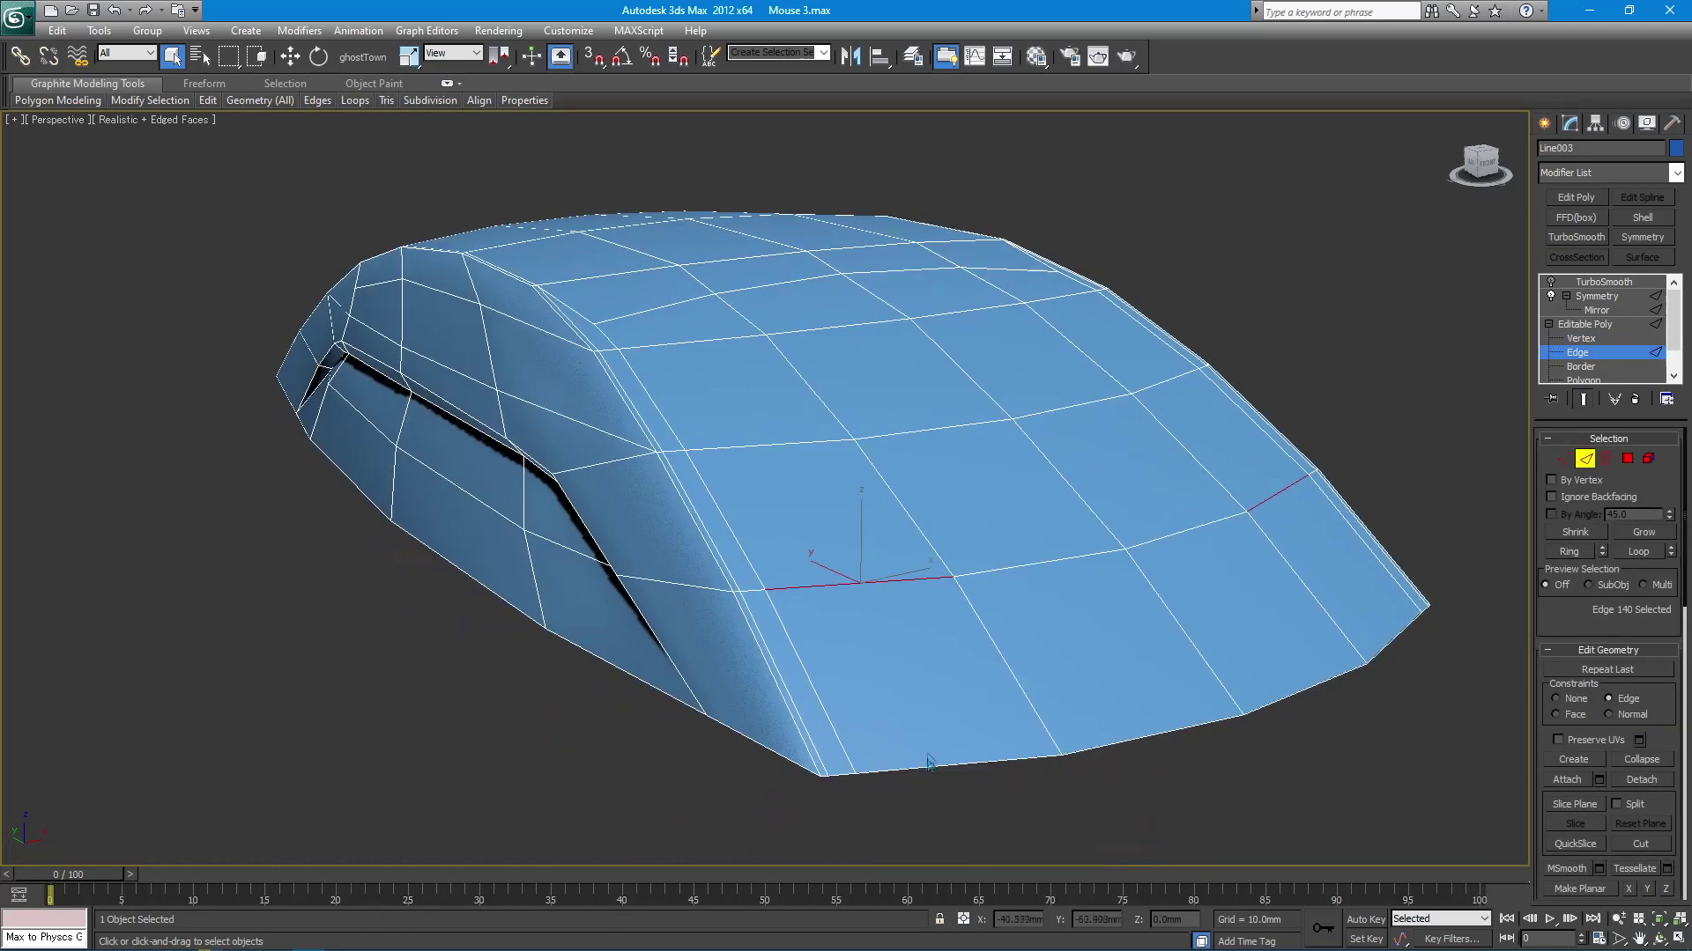
pyautogui.click(820, 698)
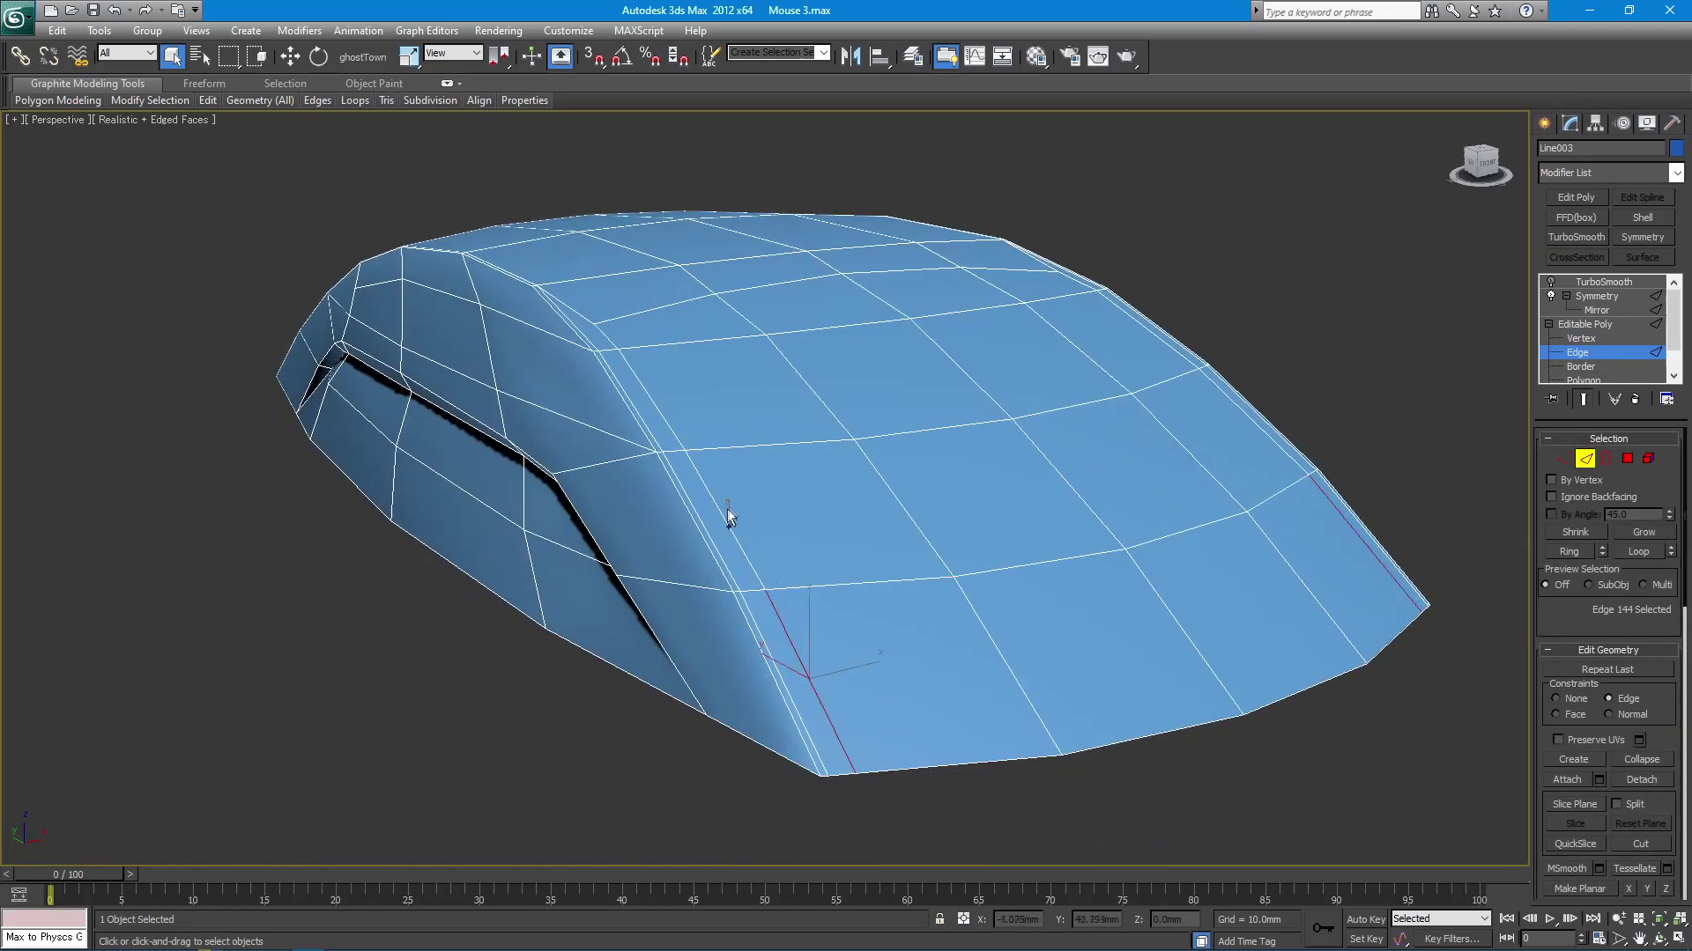
pyautogui.keyDown('ctrl'); pyautogui.click(696, 478); pyautogui.keyUp('ctrl')
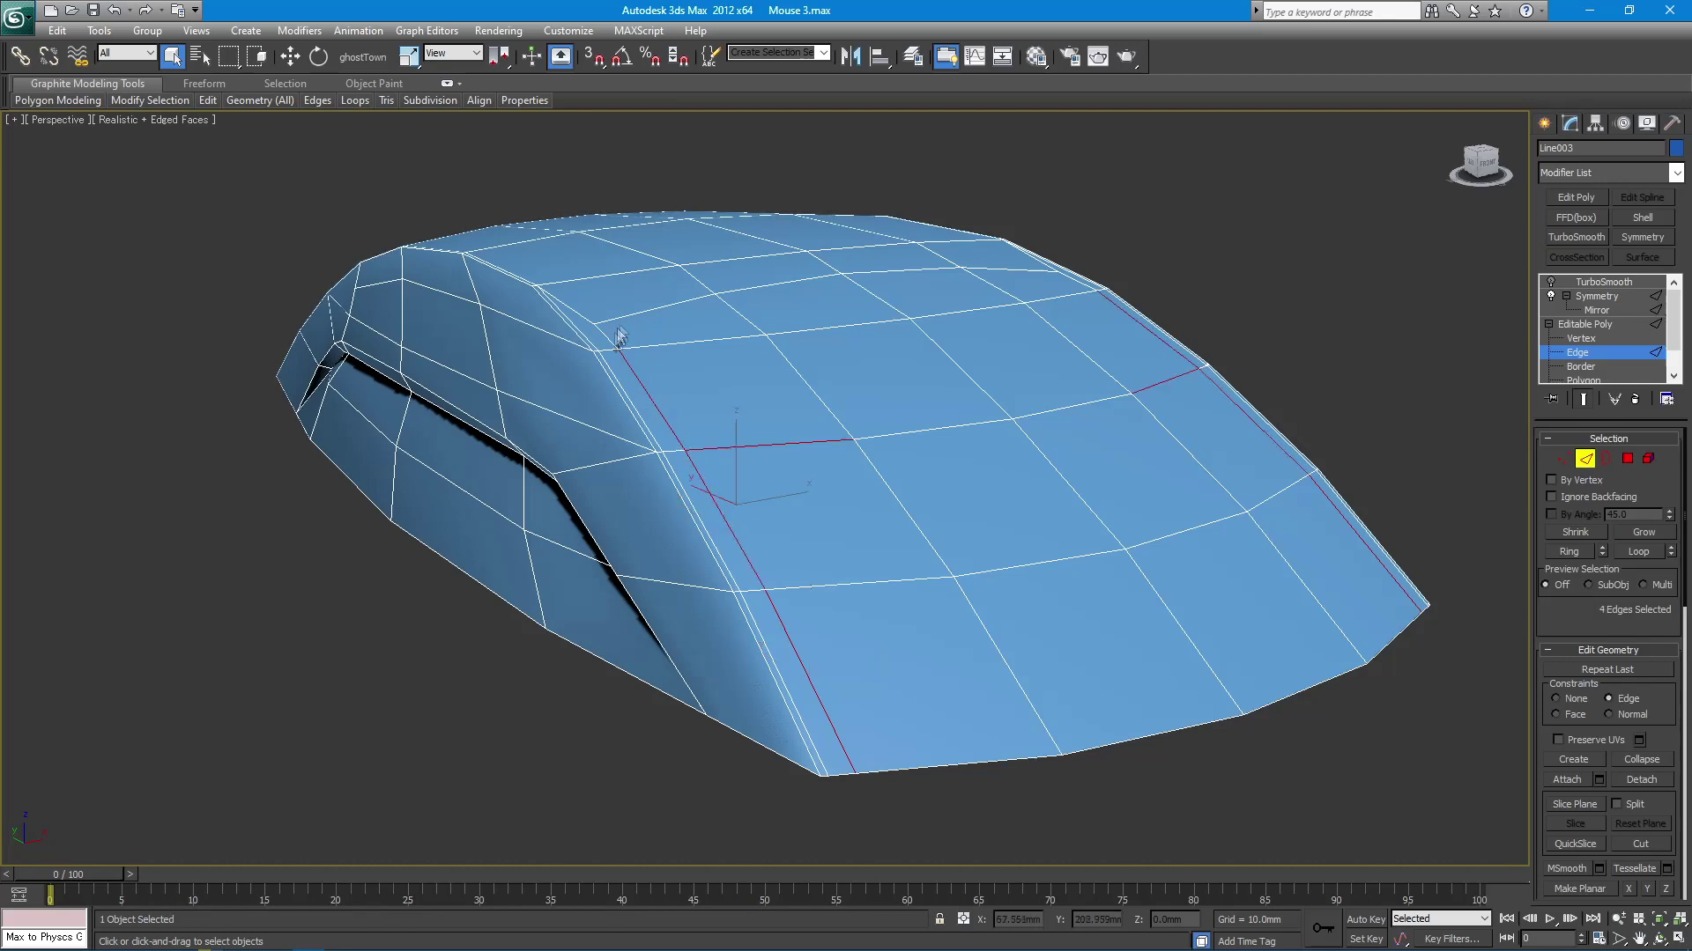
pyautogui.keyDown('ctrl'); pyautogui.click(755, 284); pyautogui.keyUp('ctrl')
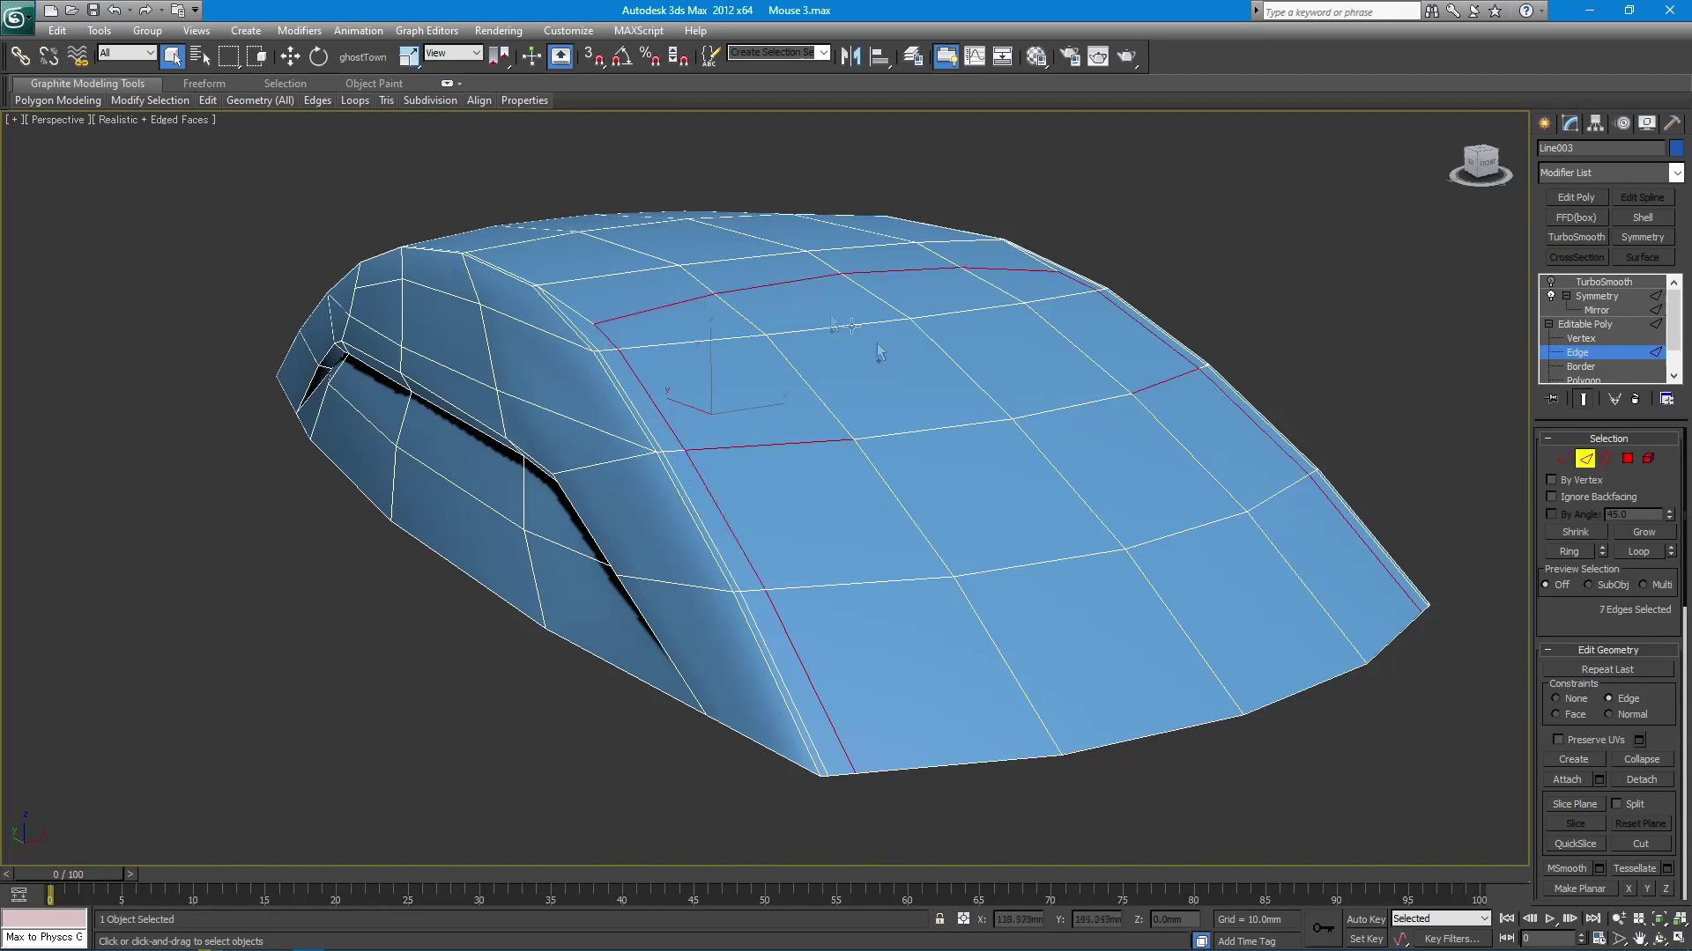
pyautogui.rightClick(909, 403)
pyautogui.click(697, 434)
pyautogui.keyDown('alt'); pyautogui.click(786, 446); pyautogui.keyUp('alt')
pyautogui.rightClick(978, 437)
pyautogui.click(835, 488)
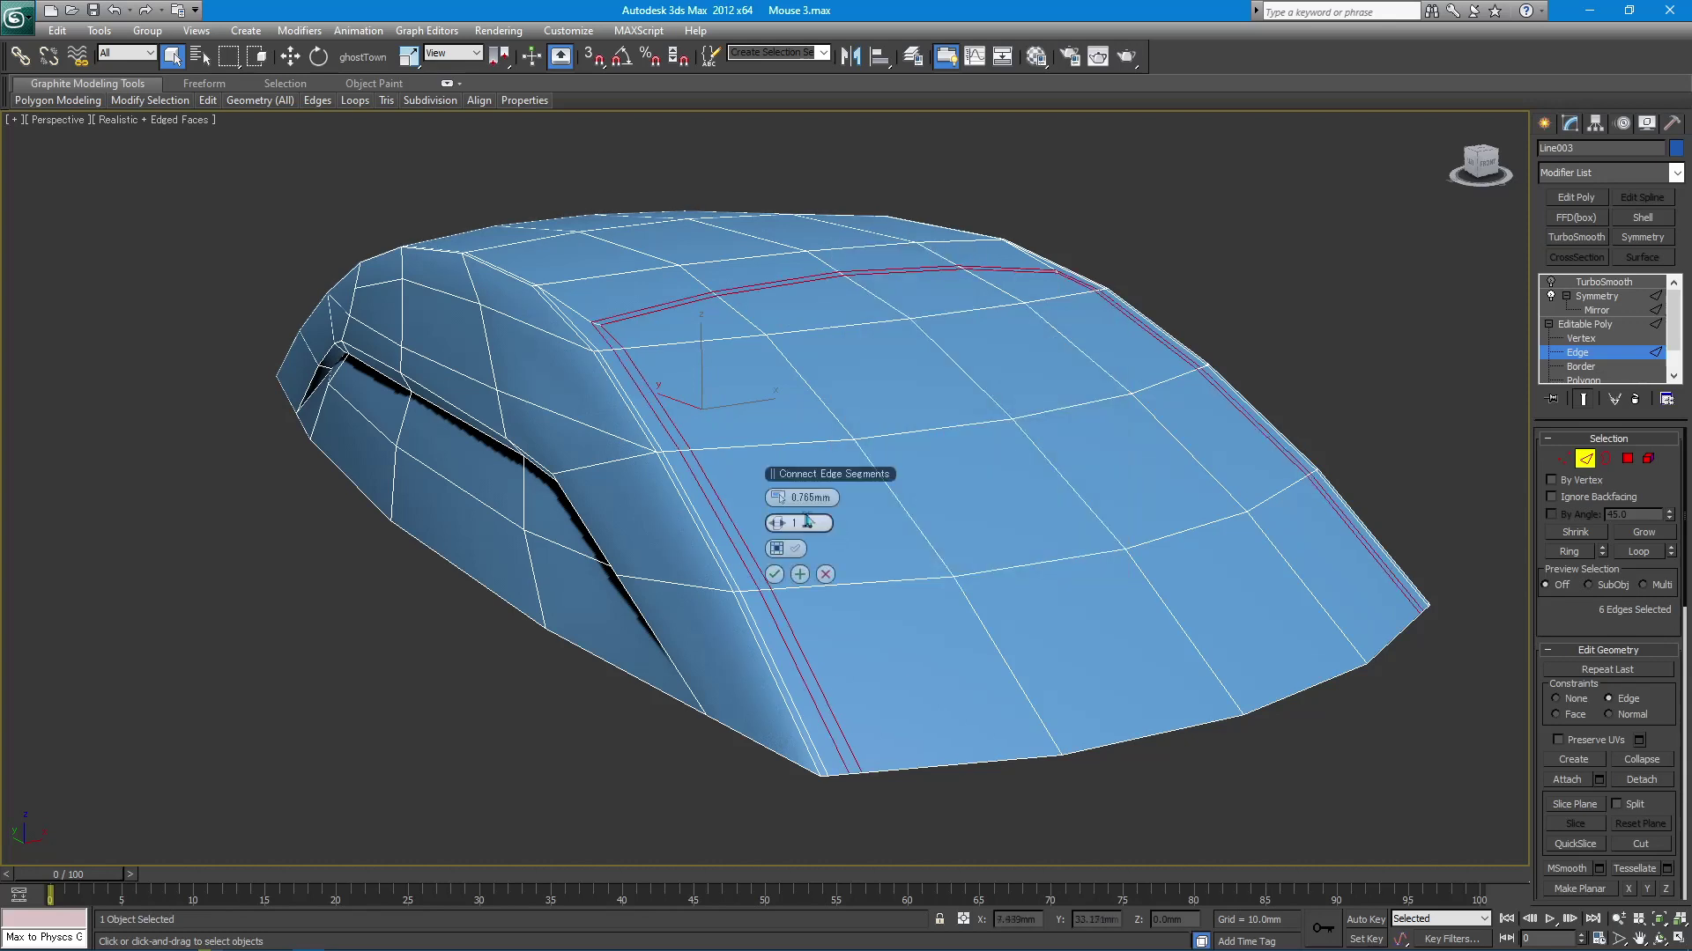
pyautogui.moveTo(781, 499); pyautogui.dragTo(784, 498)
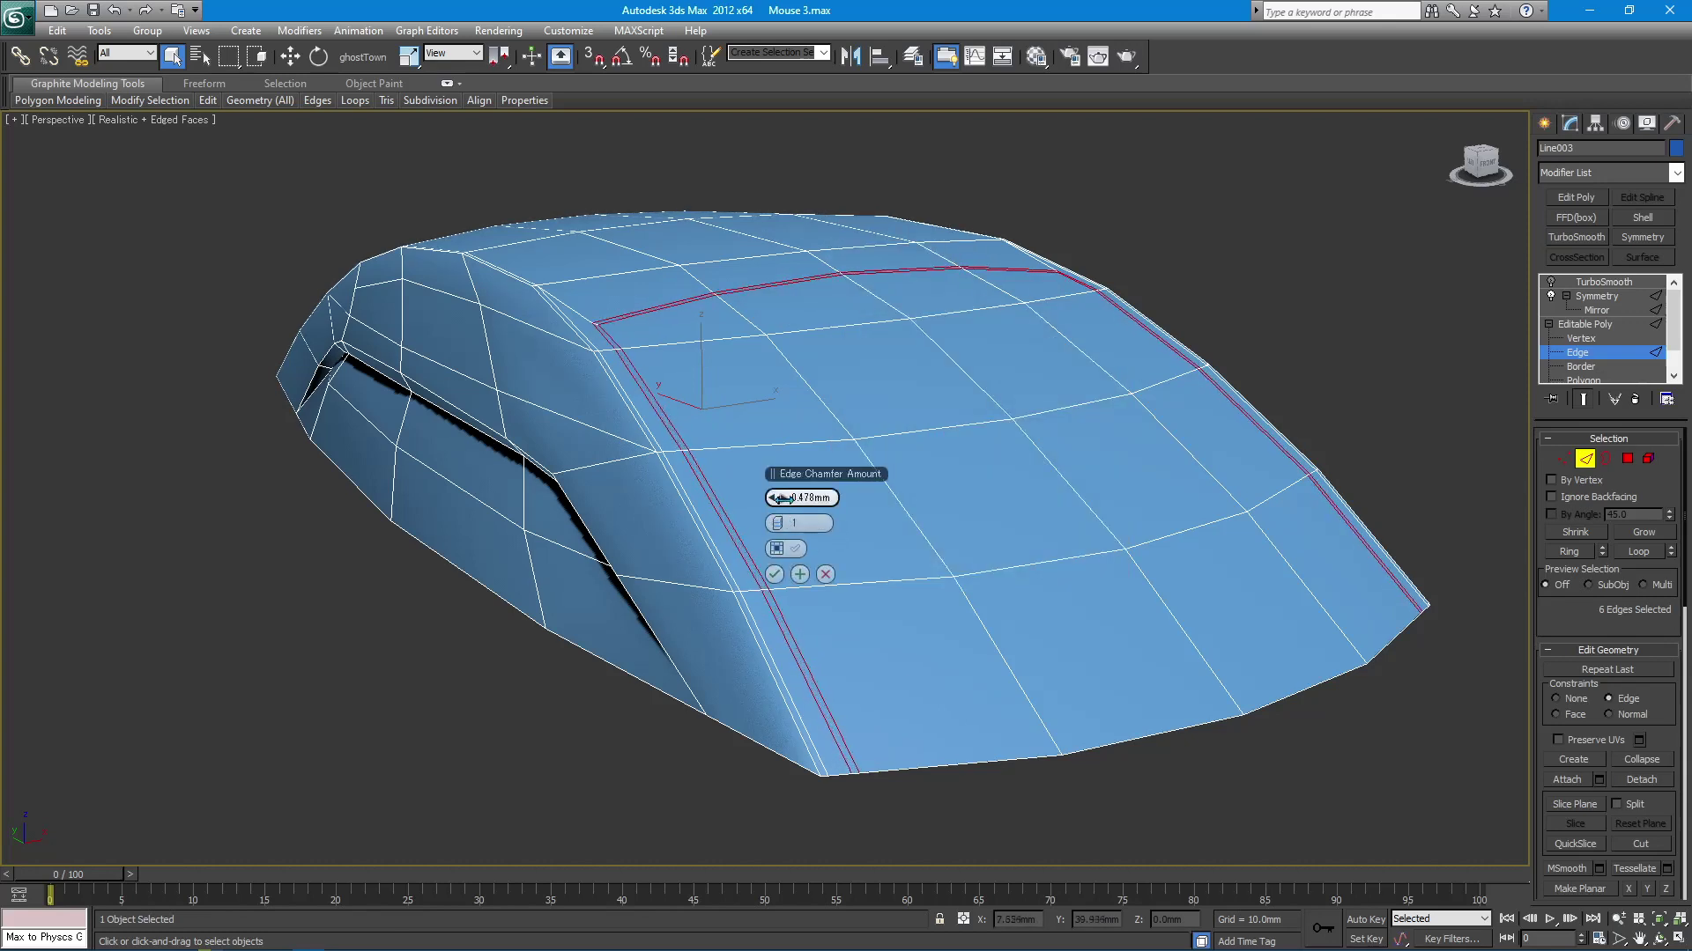
pyautogui.click(774, 574)
# Delete the narrow polygon strips left by the chamfer around the button panel.
pyautogui.scroll(-1, 1625, 377)
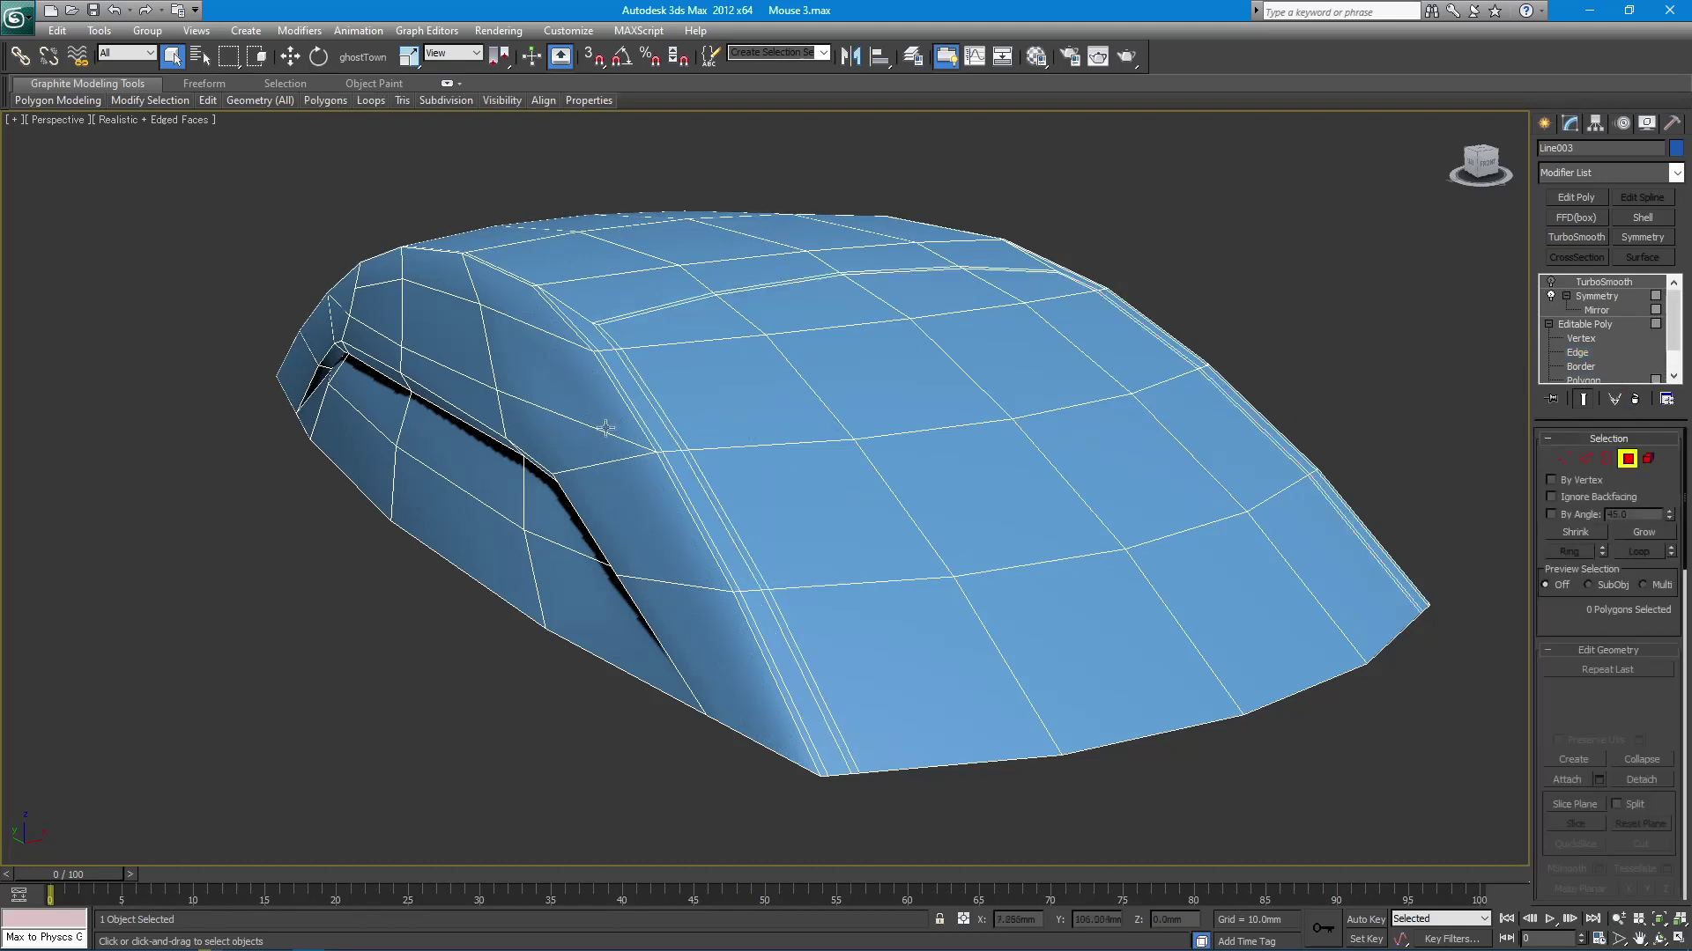
pyautogui.click(654, 412)
pyautogui.keyDown('ctrl'); pyautogui.click(686, 447); pyautogui.keyUp('ctrl')
pyautogui.click(685, 465)
pyautogui.click(689, 464)
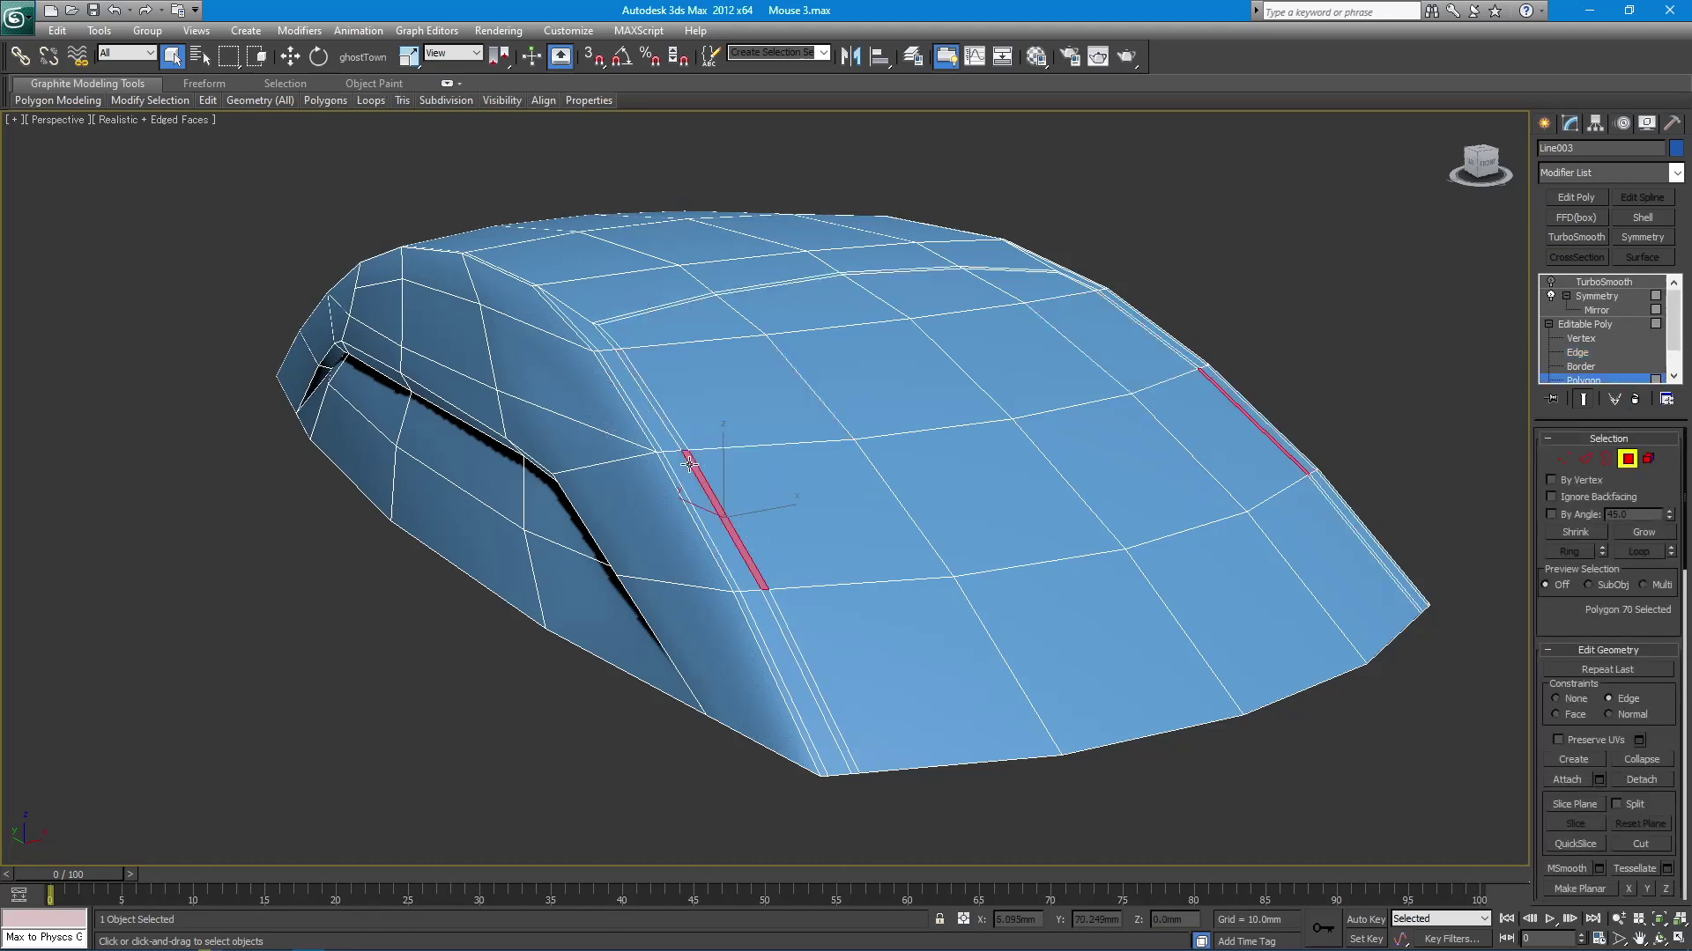
pyautogui.keyDown('shift'); pyautogui.click(670, 430); pyautogui.keyUp('shift')
pyautogui.hotkey('ctrl', 'd')
# Turn on TurboSmooth and inspect the new panel gap on the smoothed shell with edged faces hidden.
pyautogui.click(1593, 283)
pyautogui.click(1550, 282)
pyautogui.hotkey('ctrl', 'd')
pyautogui.press('F4')
pyautogui.scroll(-3, 855, 384)
pyautogui.moveTo(842, 393); pyautogui.dragTo(788, 436, button='middle')
pyautogui.scroll(2, 739, 385)
pyautogui.click(793, 441)
pyautogui.press('F4')
# Turn off the smoothing and connect the edge ring beside the panel's centre line with 1 segment, pinch 0 and slide 92.
pyautogui.click(1588, 350)
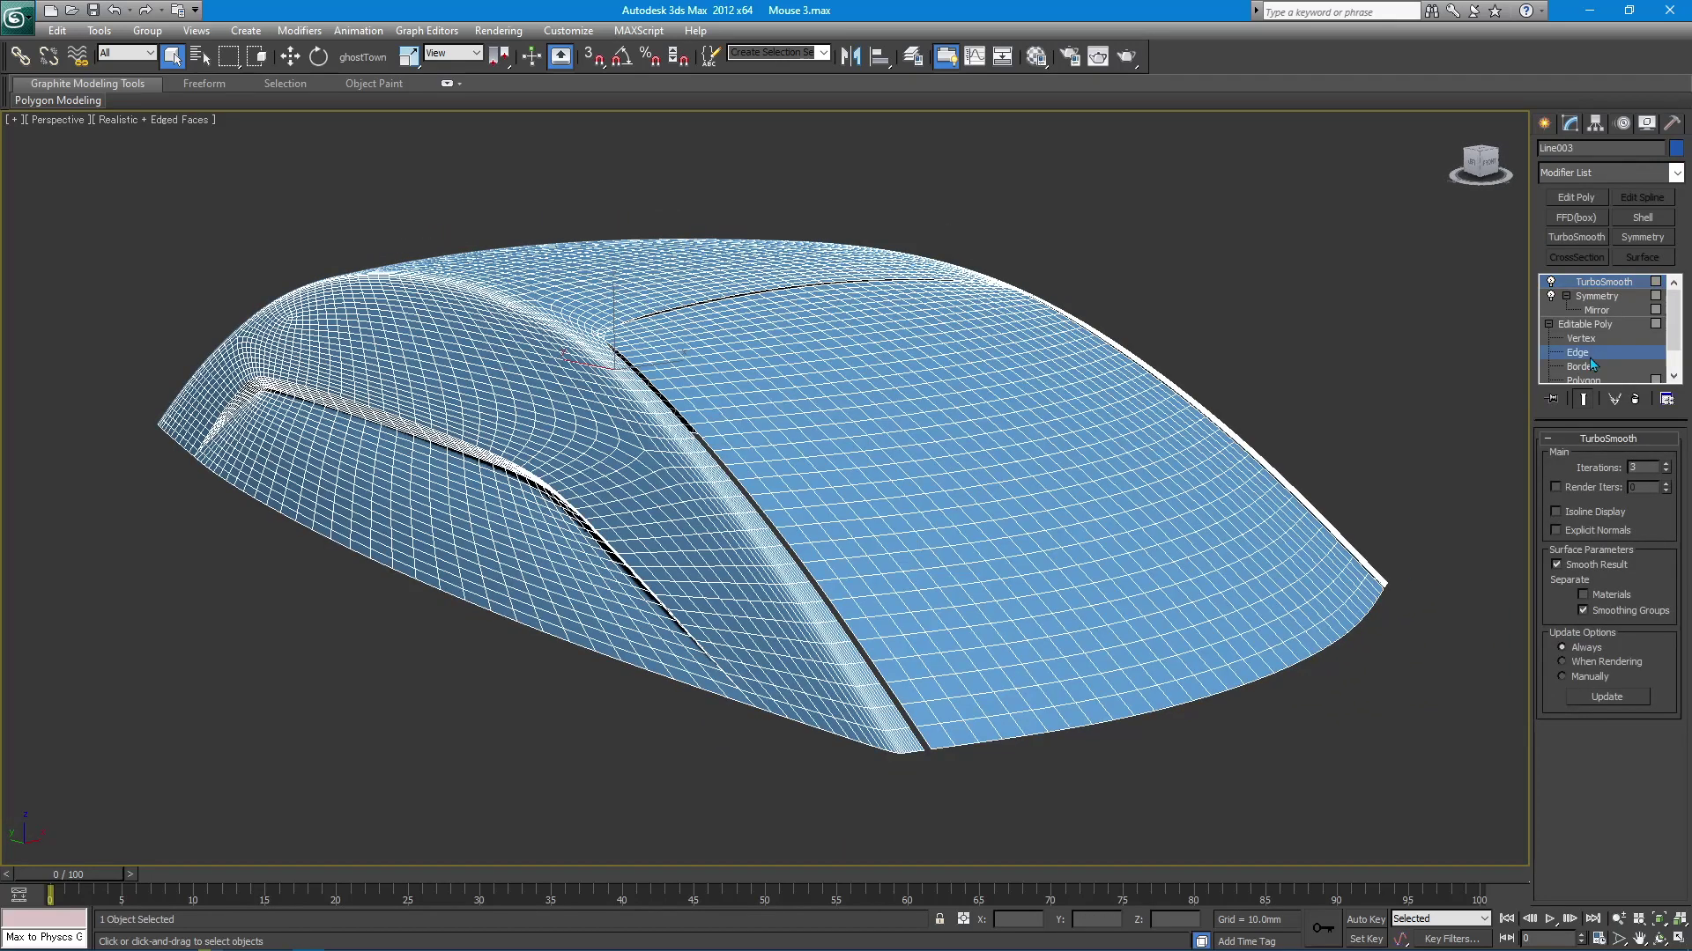
pyautogui.press('4')
pyautogui.press('2')
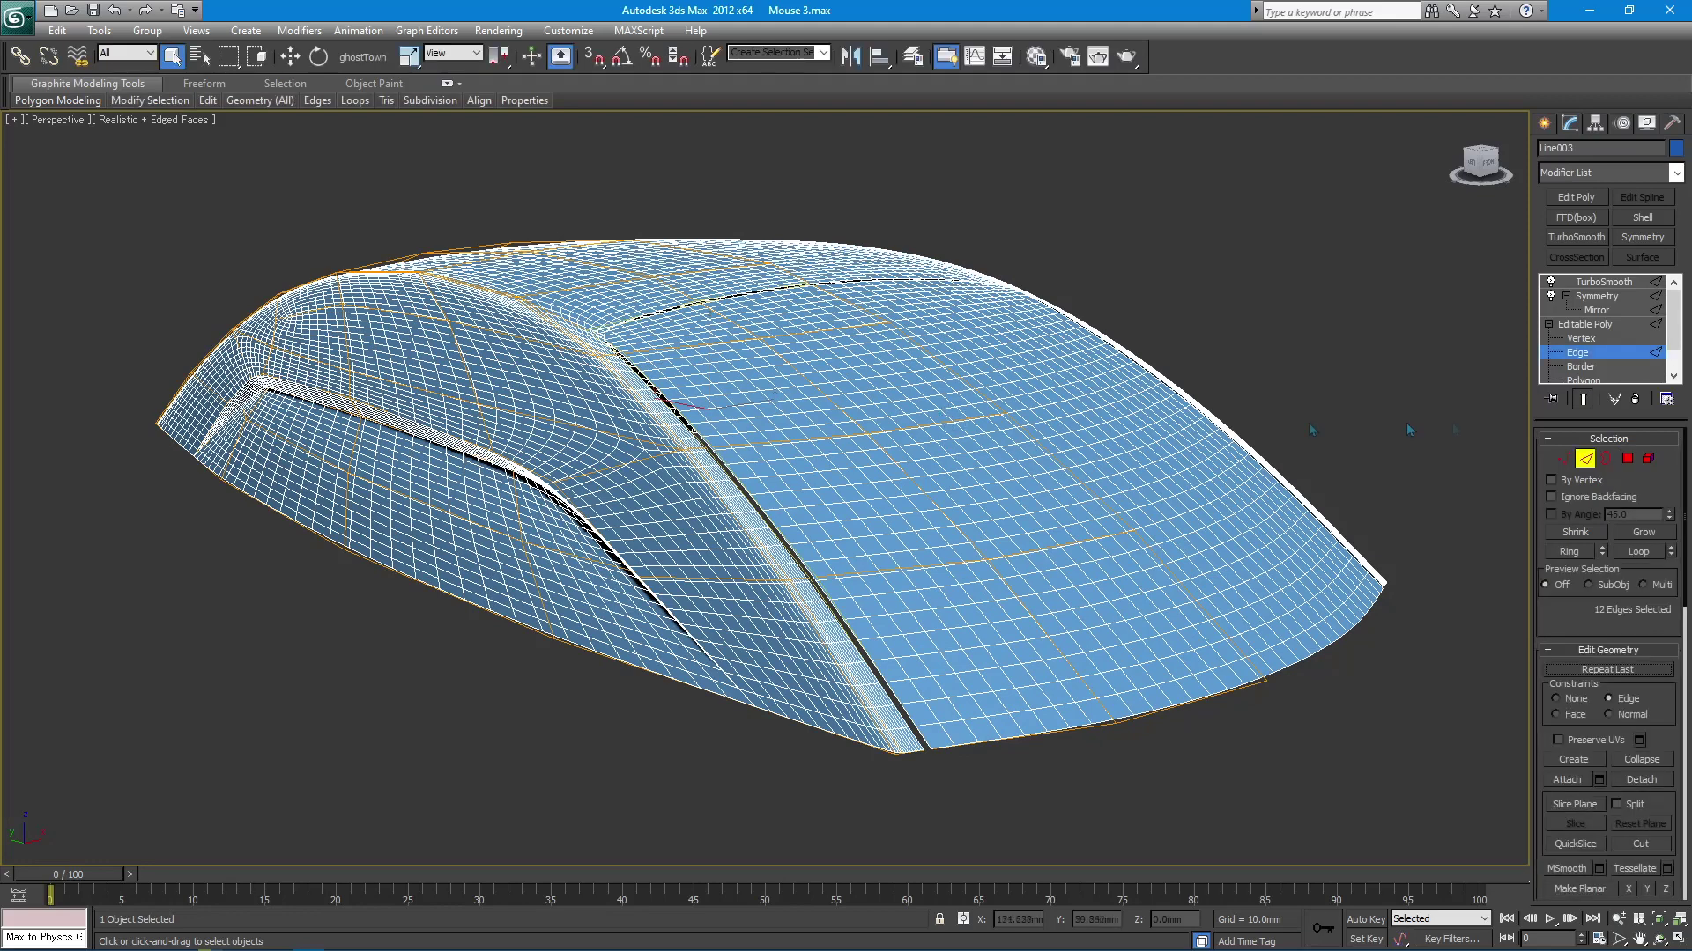
pyautogui.click(1581, 399)
pyautogui.keyDown('alt'); pyautogui.moveTo(1009, 423); pyautogui.dragTo(1024, 478, button='middle'); pyautogui.keyUp('alt')
pyautogui.click(939, 438)
pyautogui.hotkey('alt', 'r')
pyautogui.click(1581, 399)
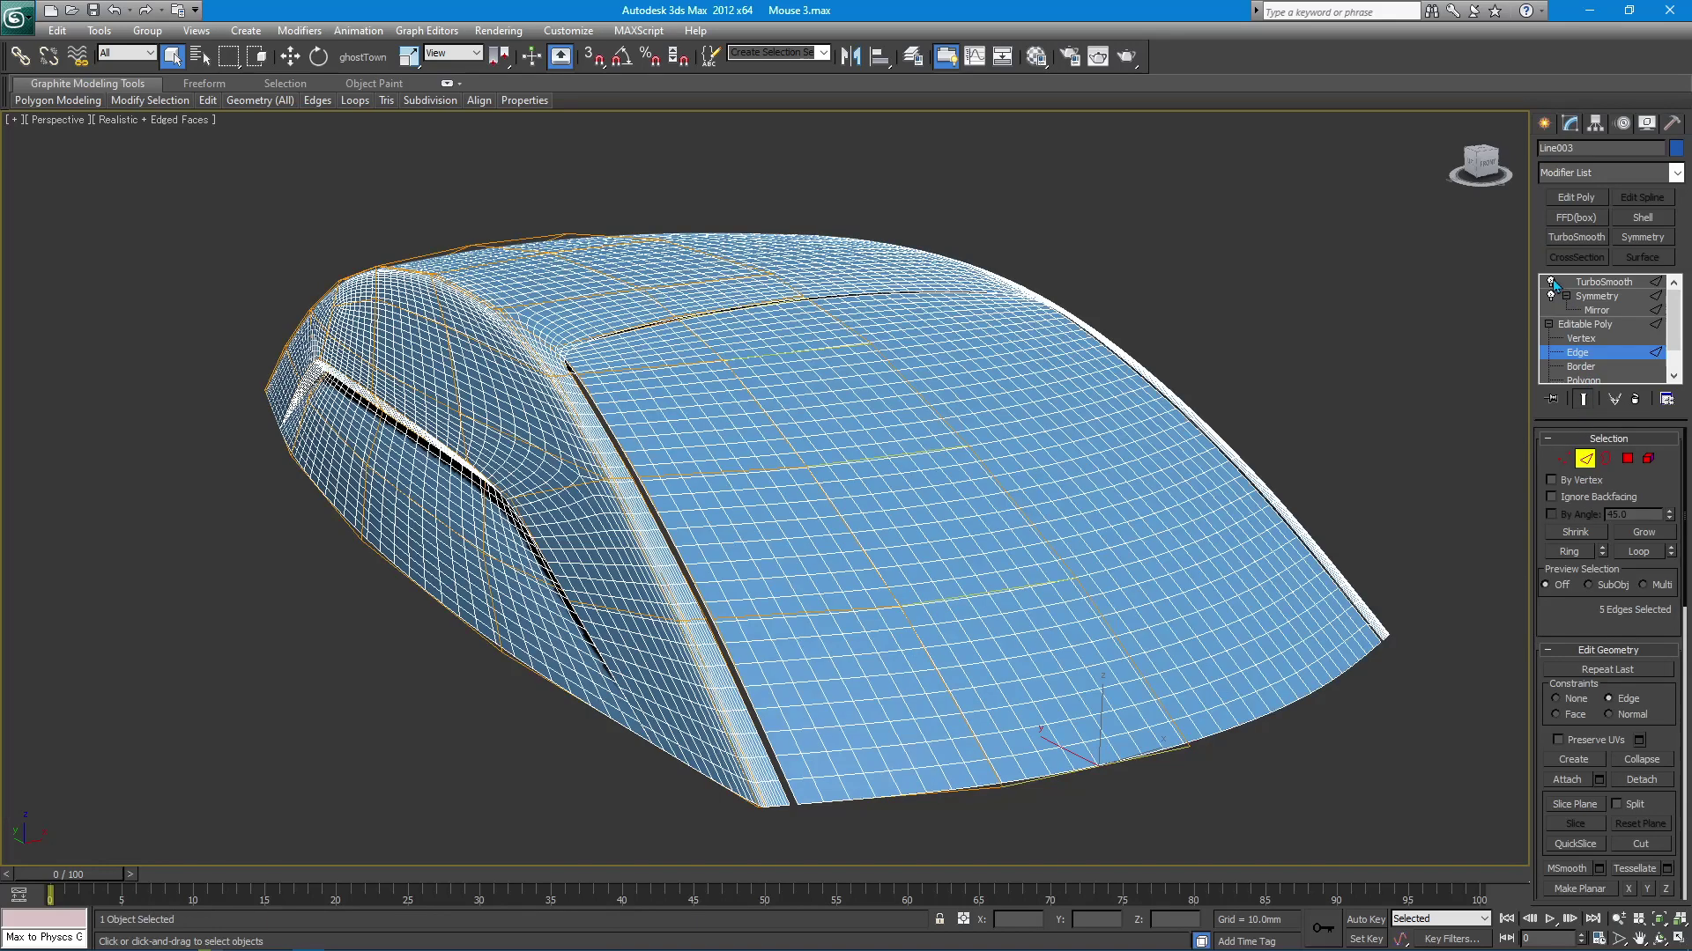
pyautogui.click(1551, 282)
pyautogui.rightClick(1338, 393)
pyautogui.click(1192, 441)
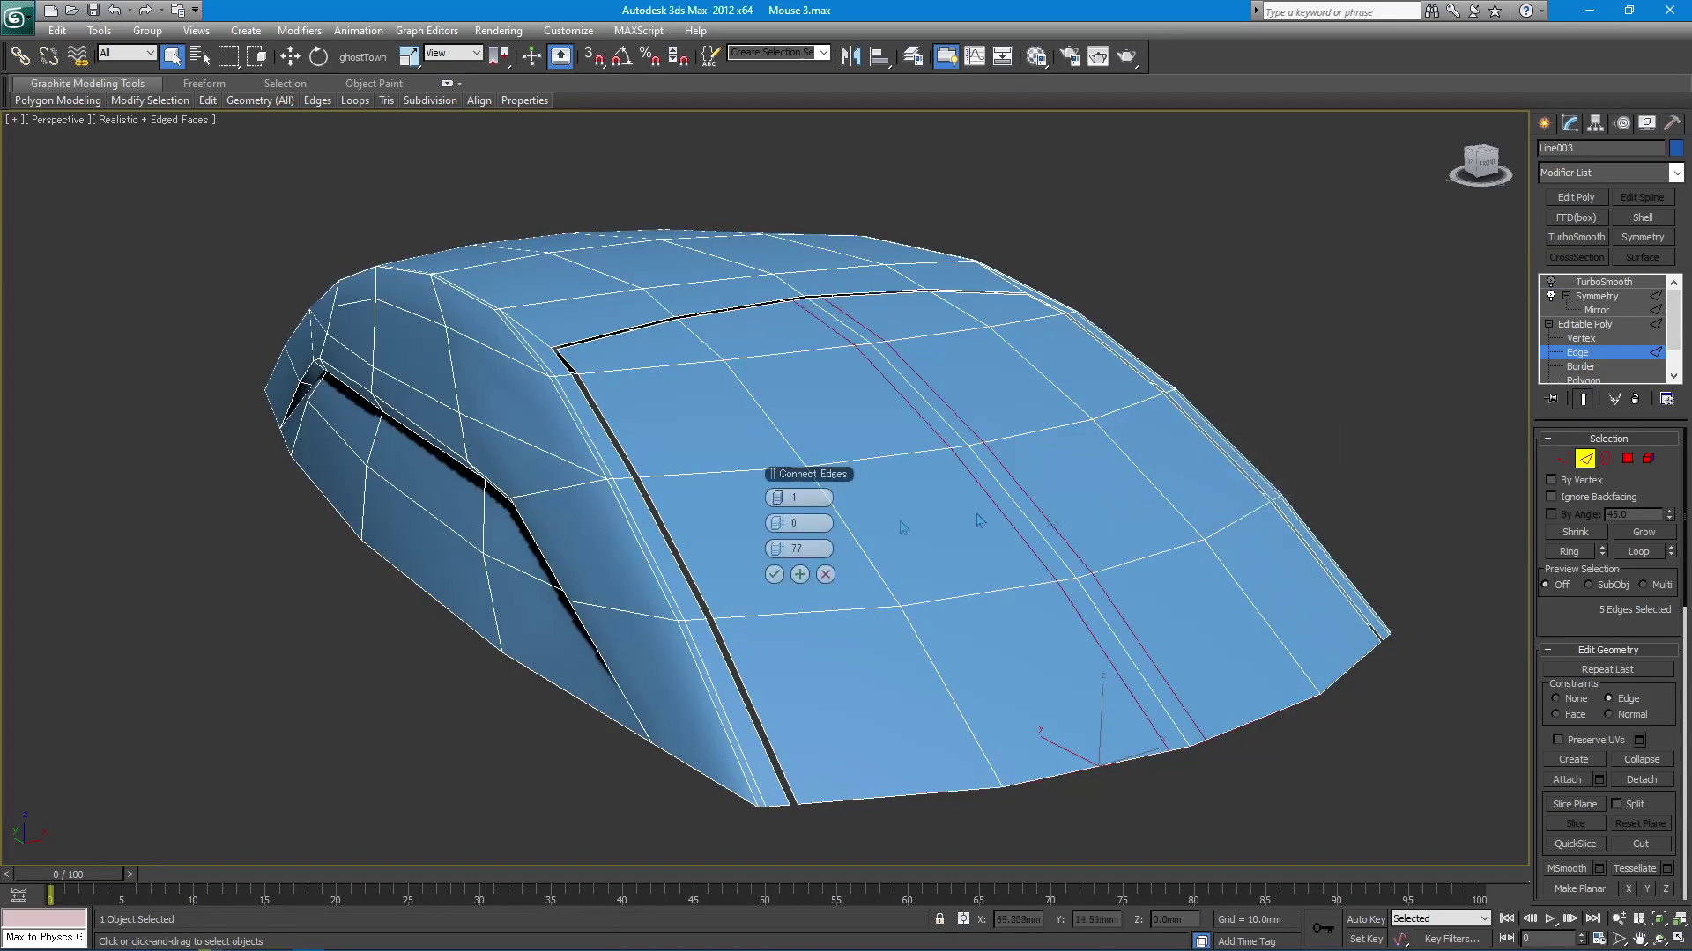
pyautogui.moveTo(780, 544); pyautogui.dragTo(825, 574)
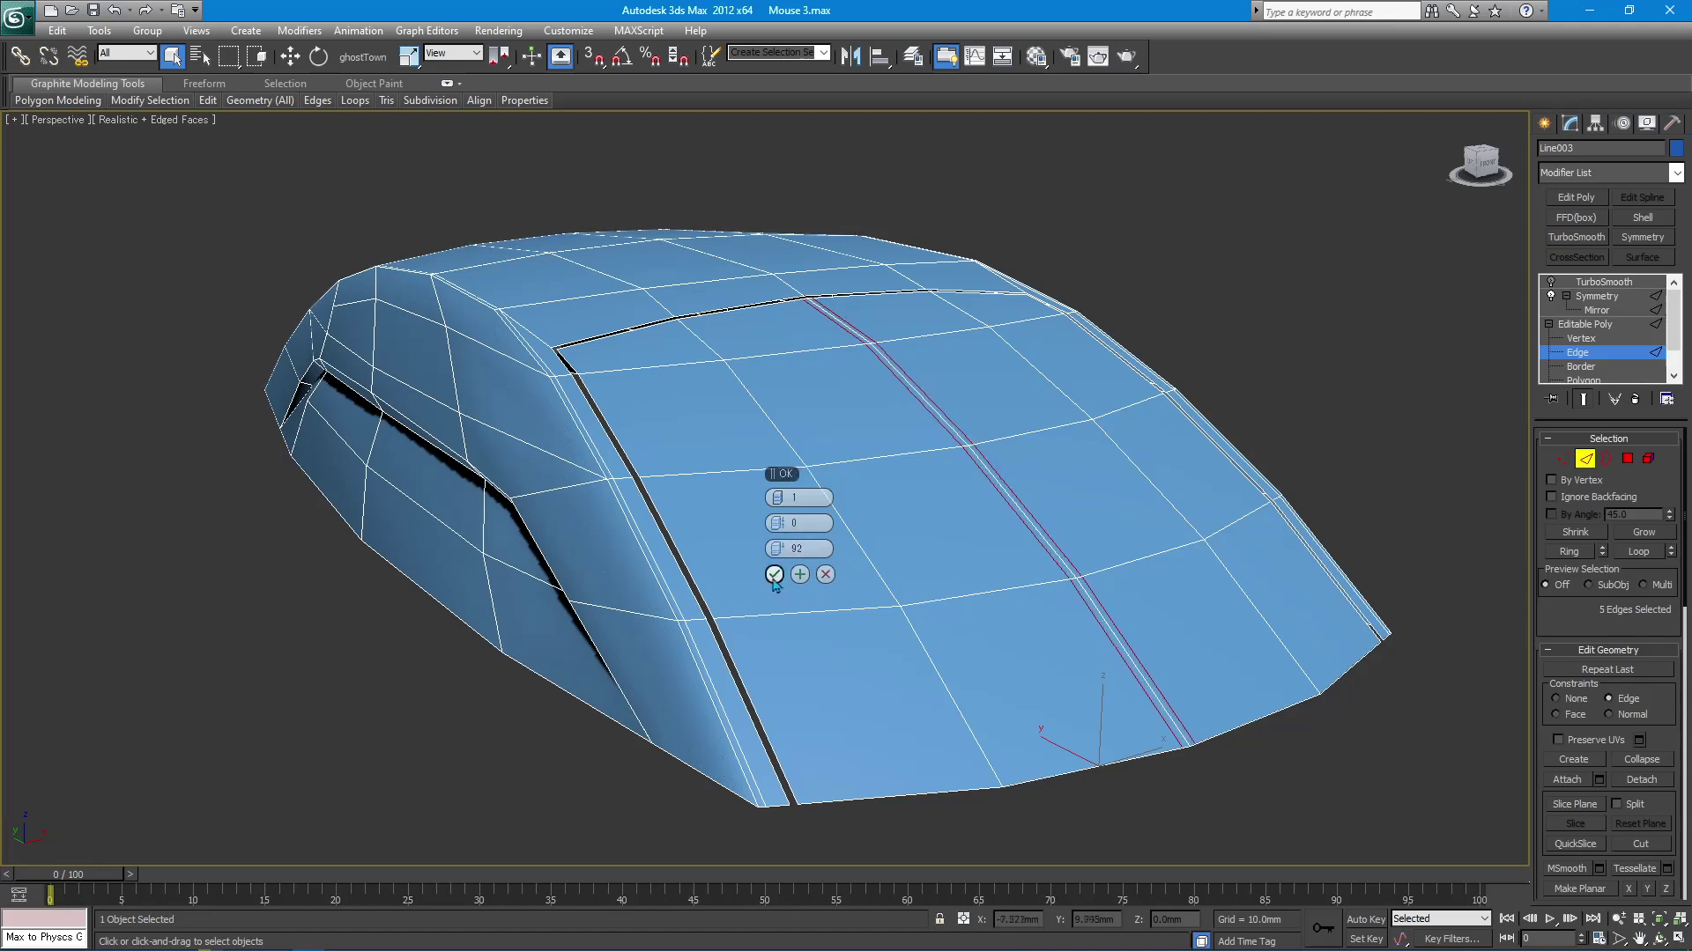
pyautogui.click(826, 574)
# Delete the narrow polygon strip along the centre line to separate the two mouse buttons.
pyautogui.press('4')
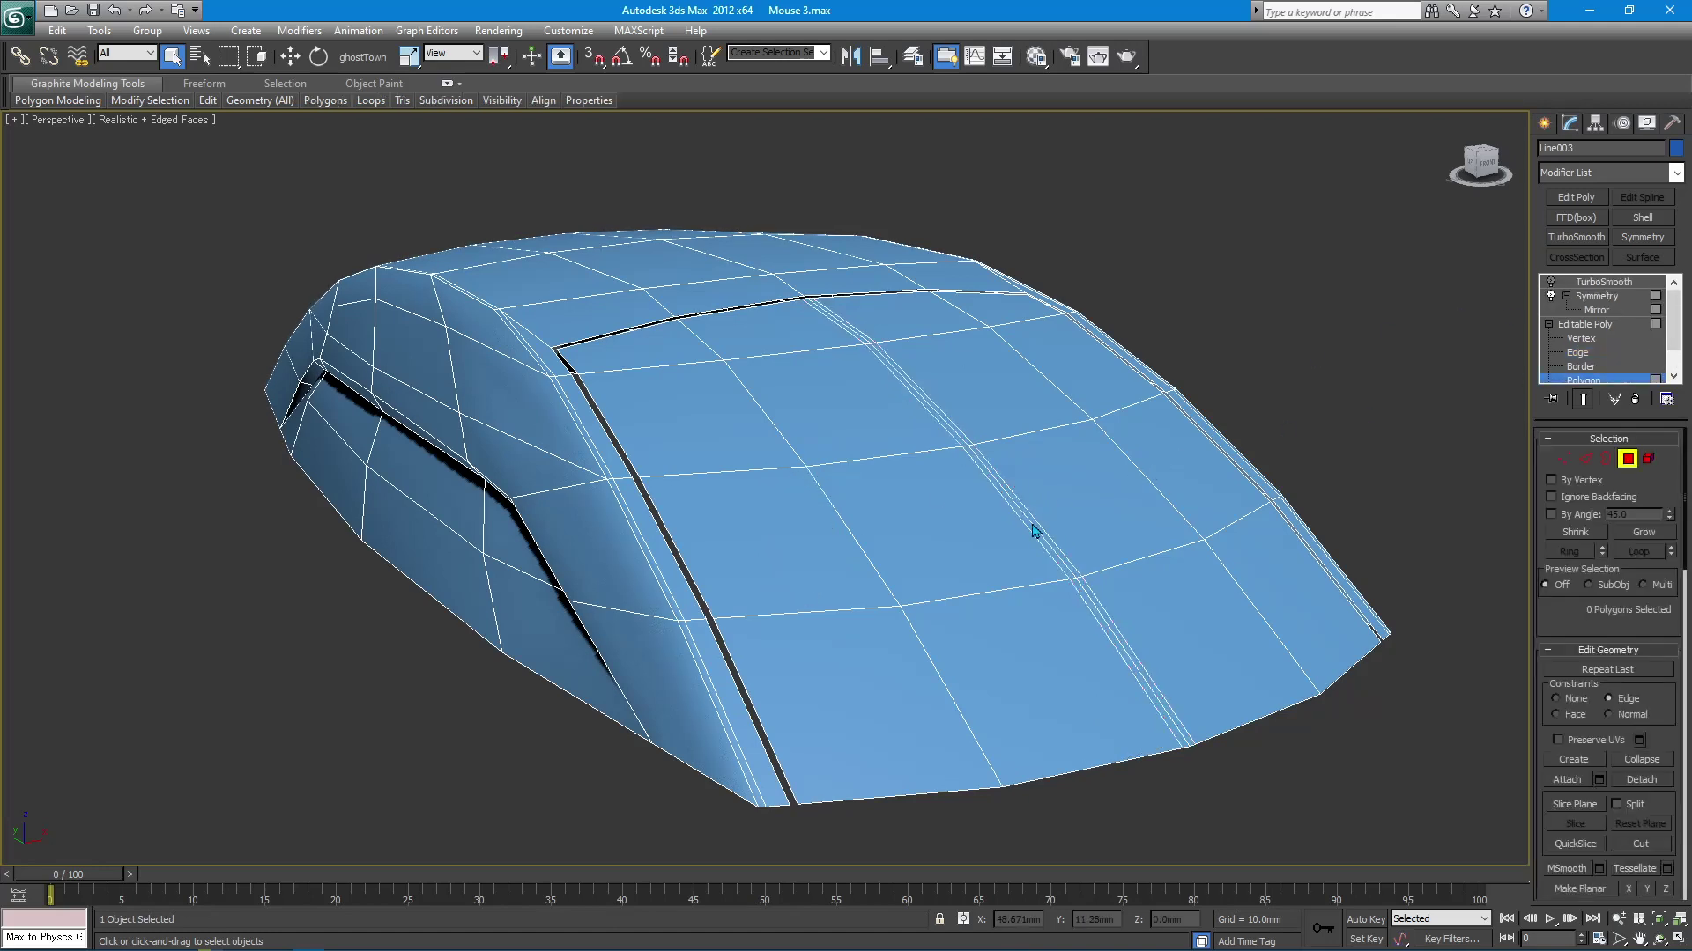
pyautogui.click(1030, 529)
pyautogui.keyDown('shift'); pyautogui.click(1085, 595); pyautogui.keyUp('shift')
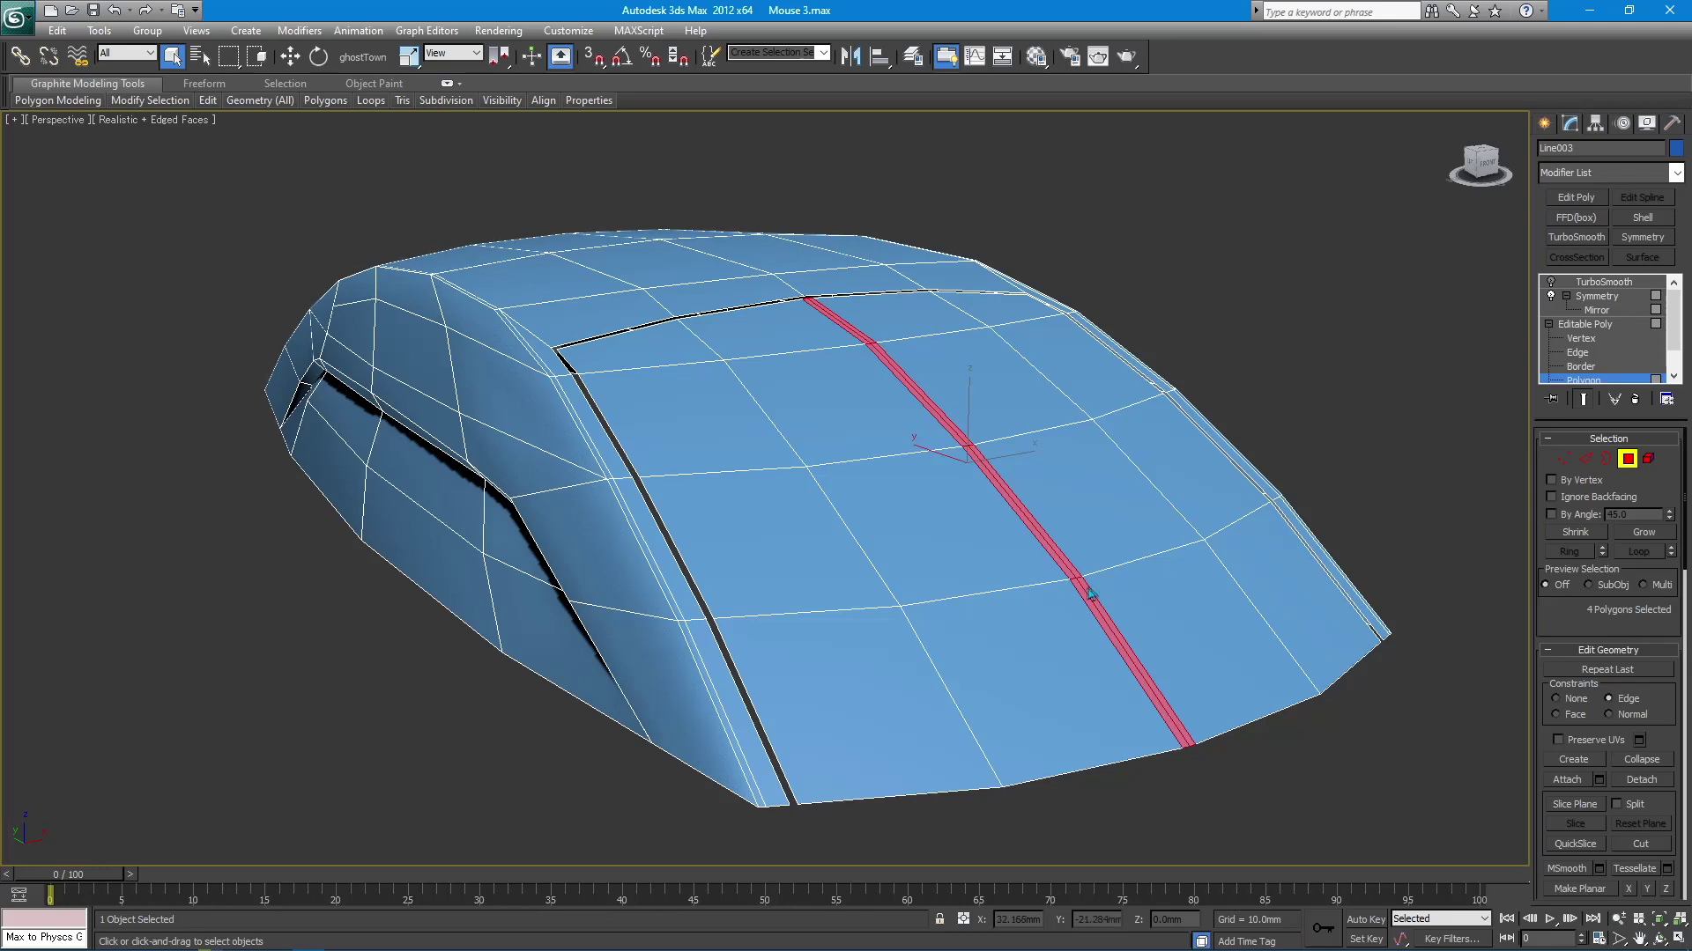
pyautogui.press('Delete')
# Turn TurboSmooth back on and inspect the gaps around the two buttons with edged faces hidden.
pyautogui.click(1591, 283)
pyautogui.click(1551, 282)
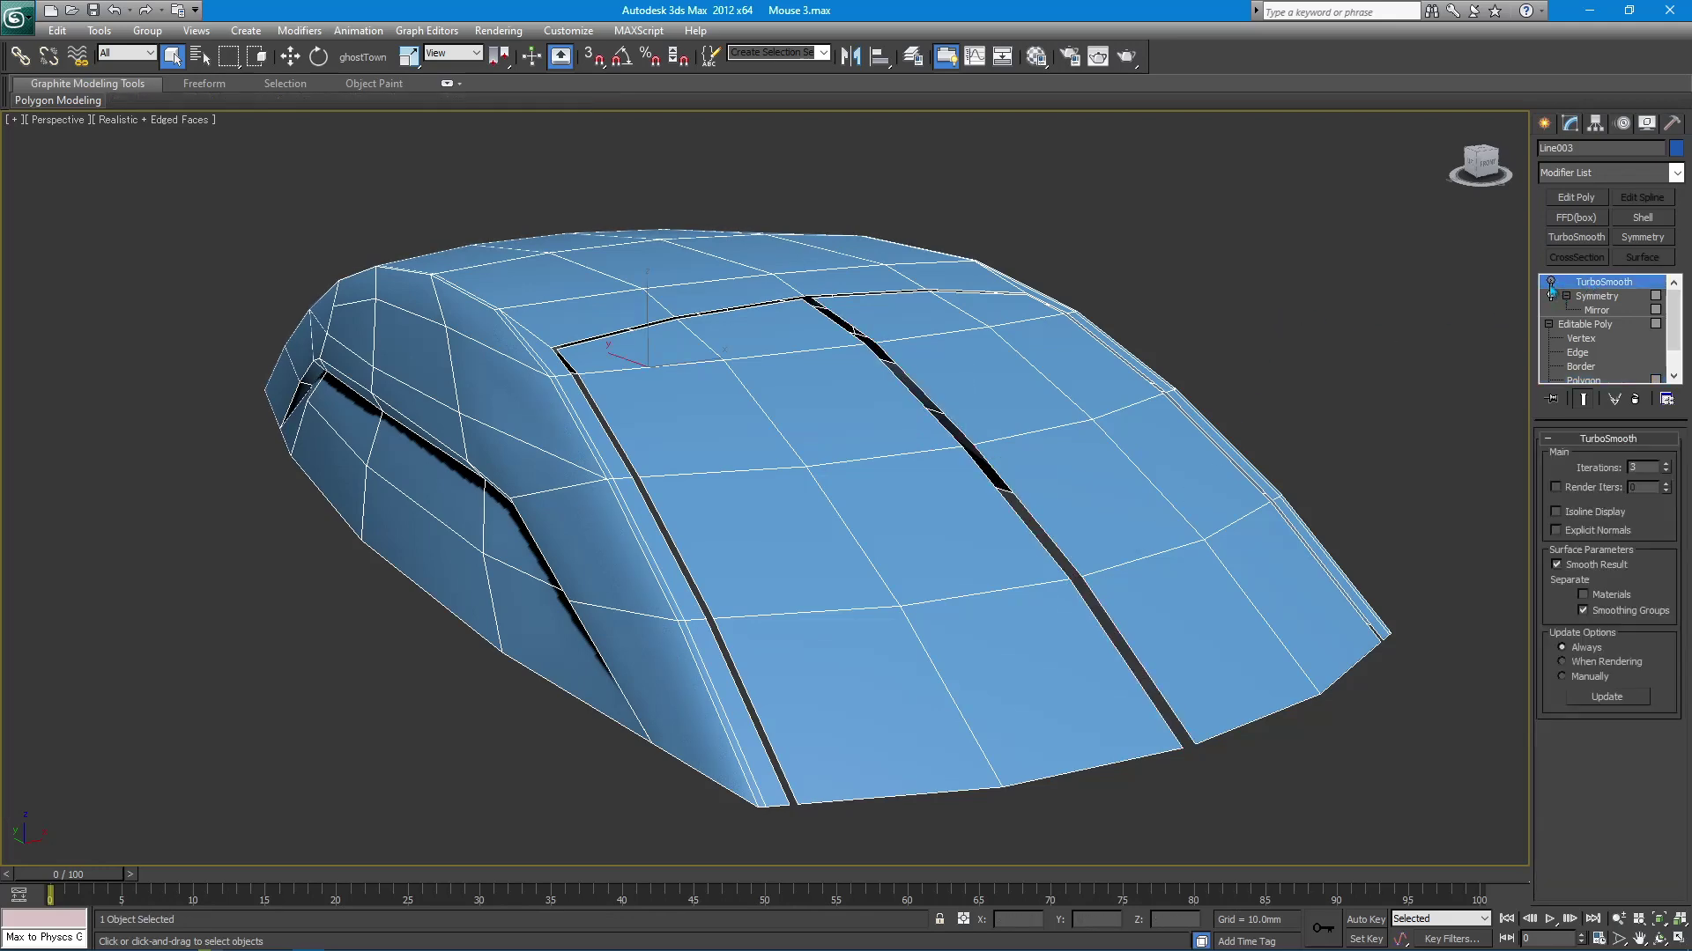
pyautogui.click(1227, 276)
pyautogui.press('F4')
pyautogui.keyDown('alt'); pyautogui.moveTo(1015, 345); pyautogui.dragTo(755, 370, button='middle'); pyautogui.keyUp('alt')
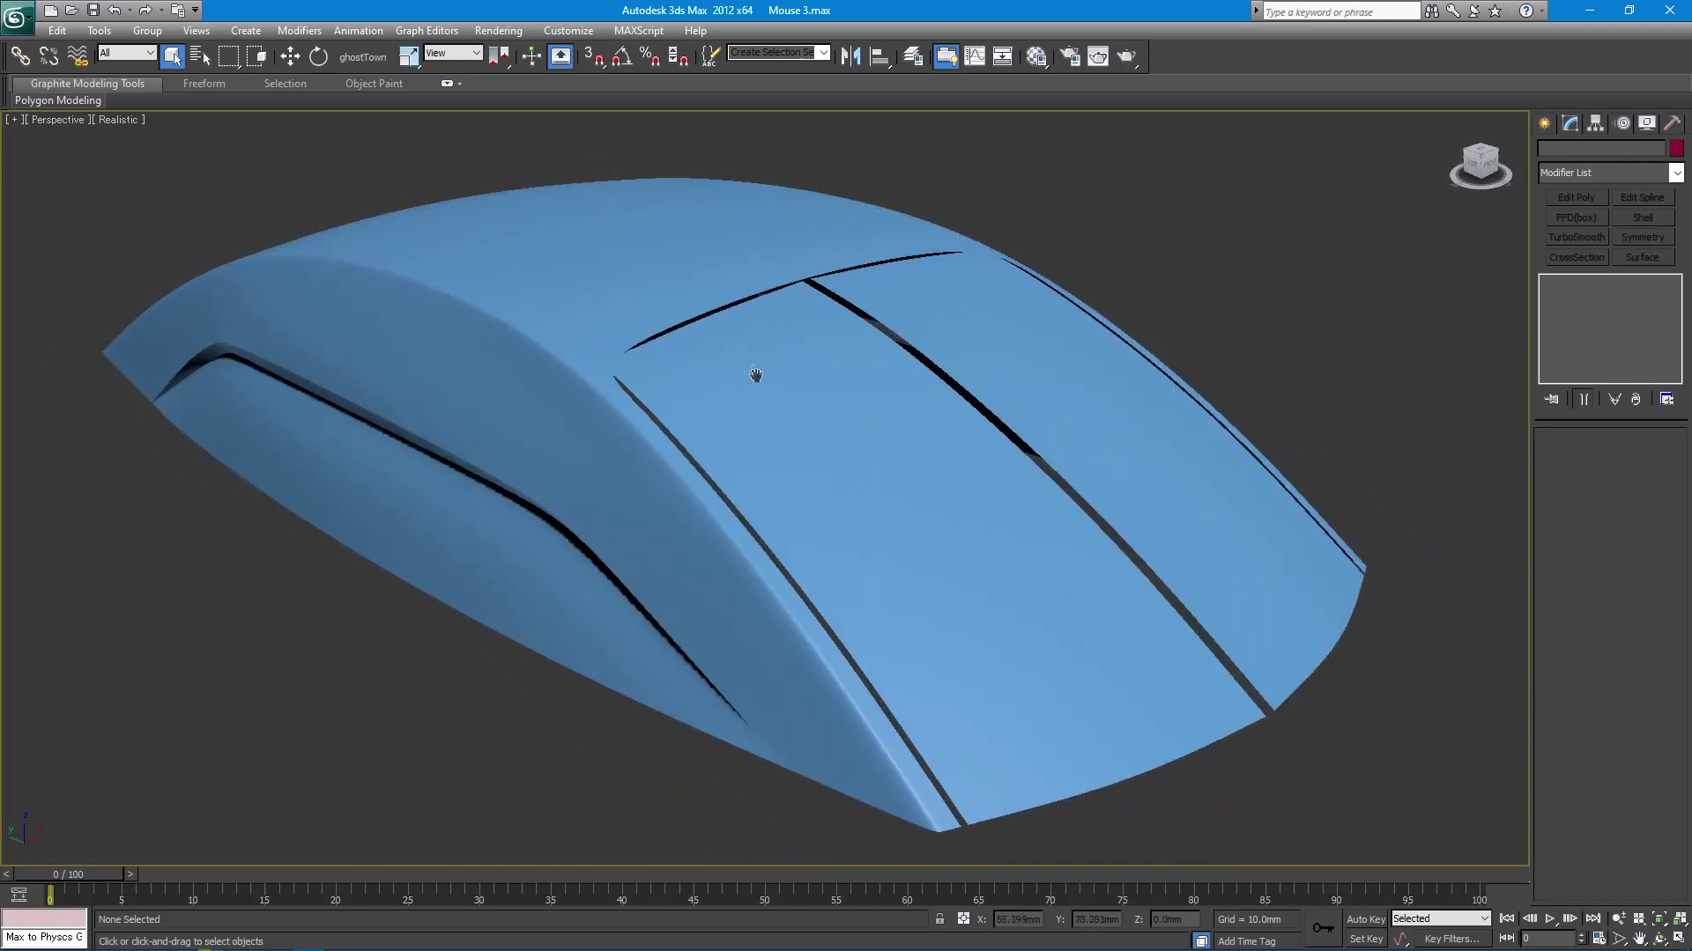
pyautogui.scroll(8, 796, 472)
# Add a support loop along the buttons' rear edge by connecting the lengthwise edges with 1 segment, pinch 0 and slide -92.
pyautogui.press('F4')
pyautogui.click(839, 438)
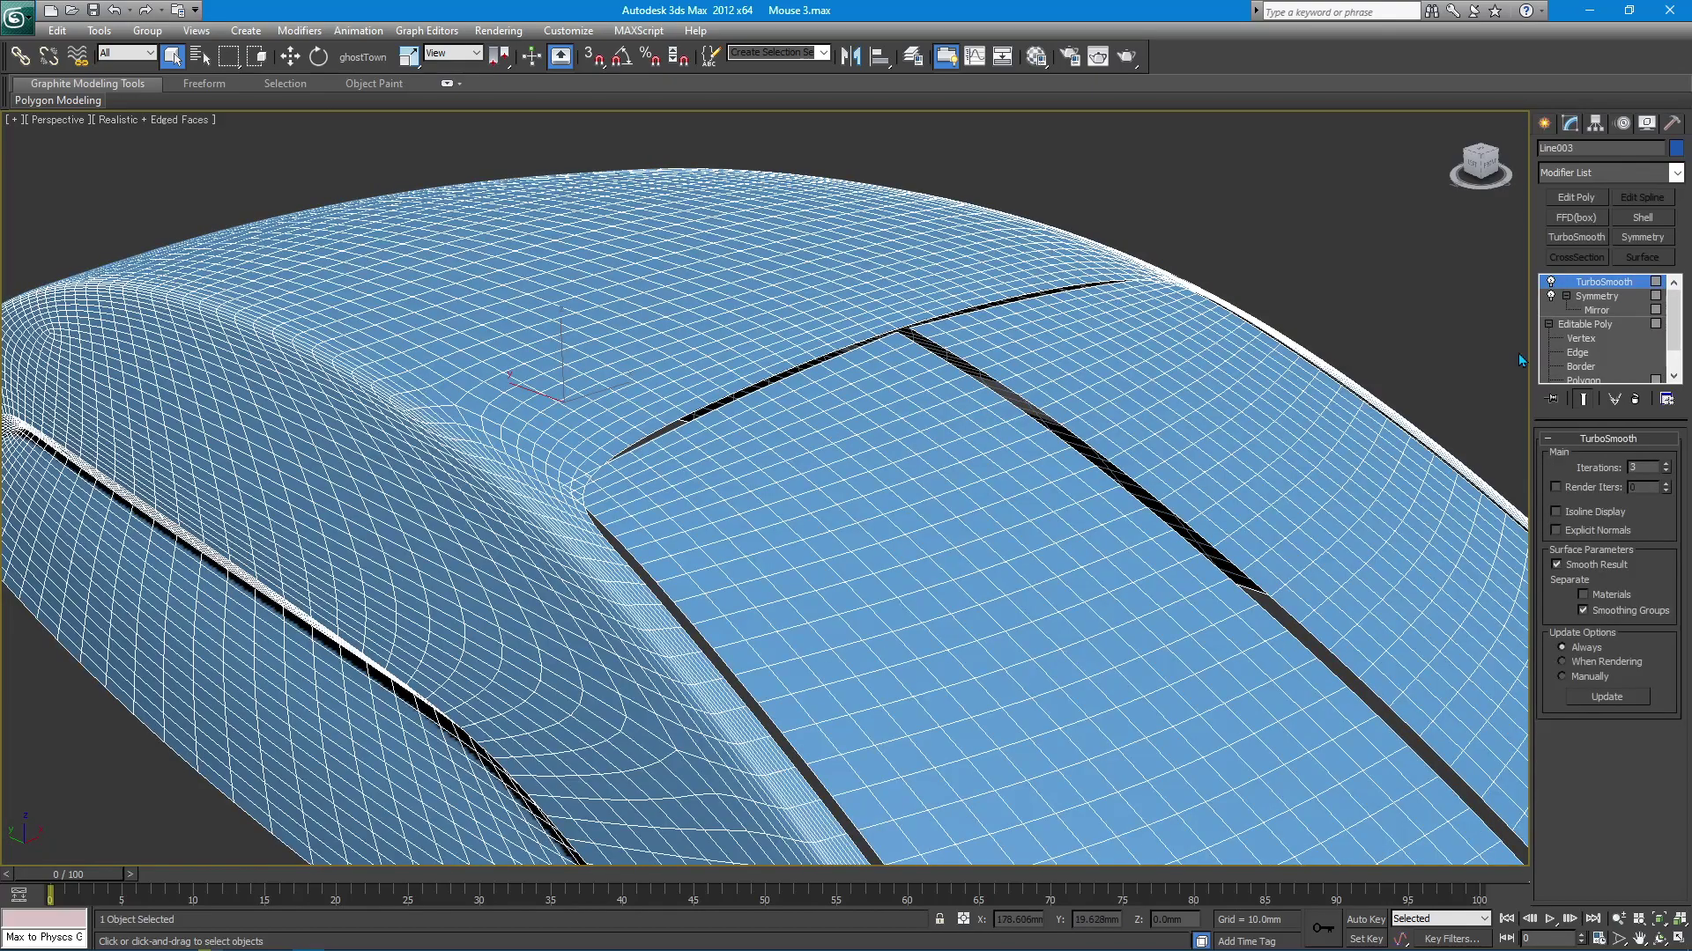
pyautogui.click(1577, 352)
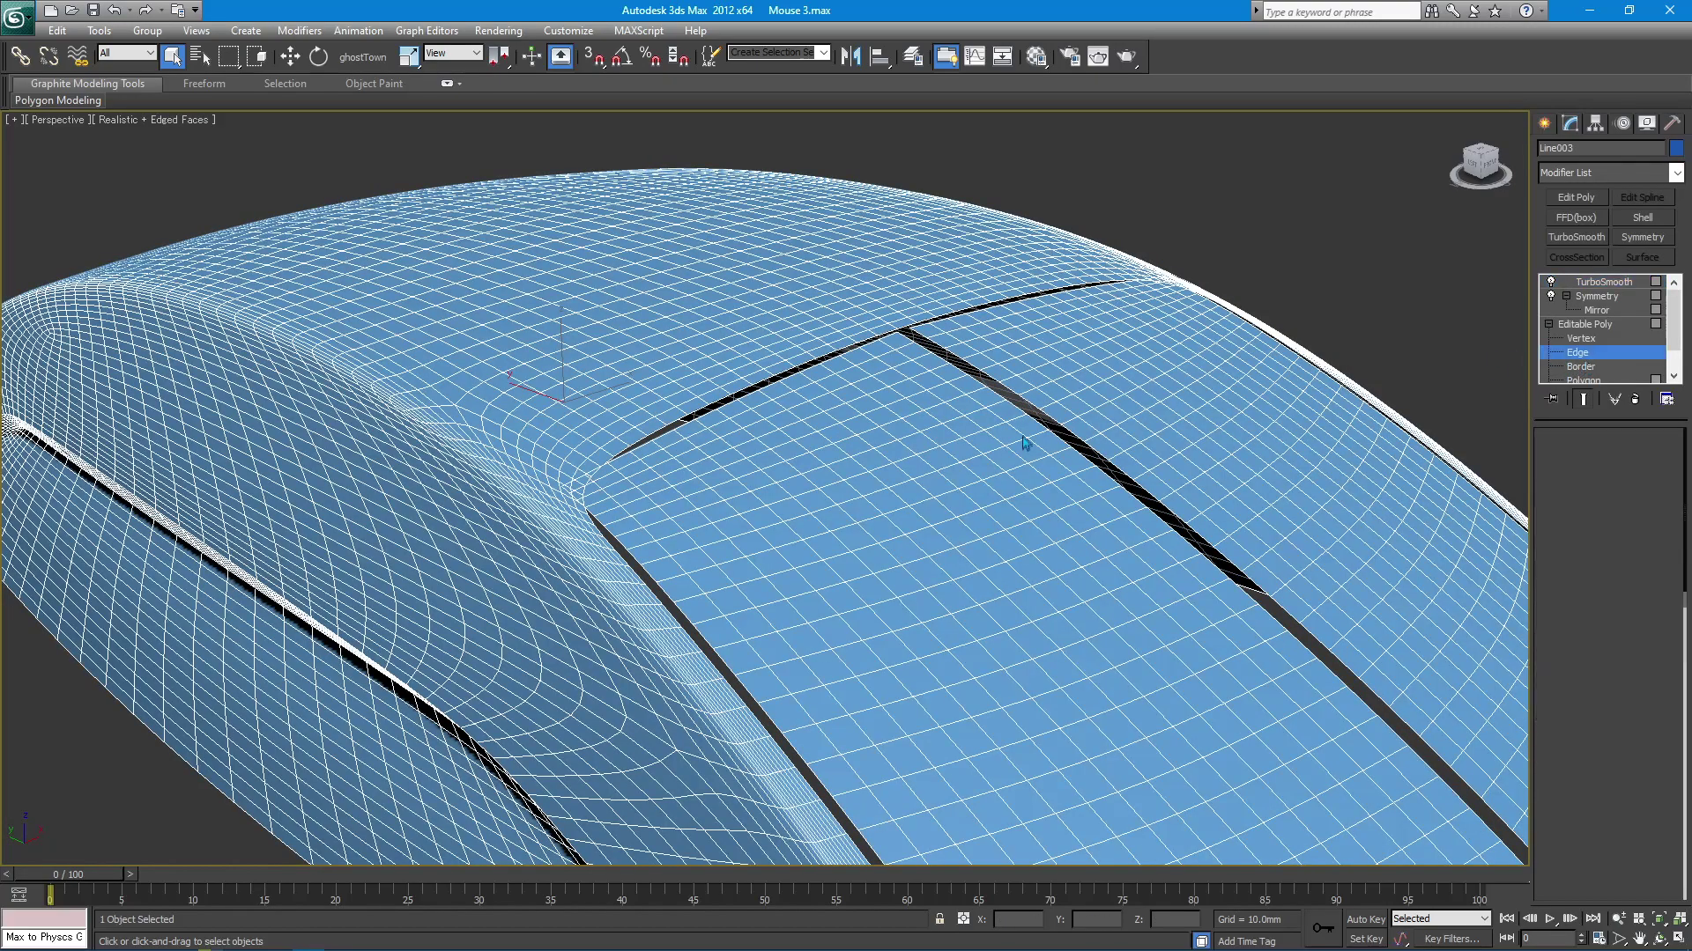
pyautogui.click(947, 360)
pyautogui.click(1583, 399)
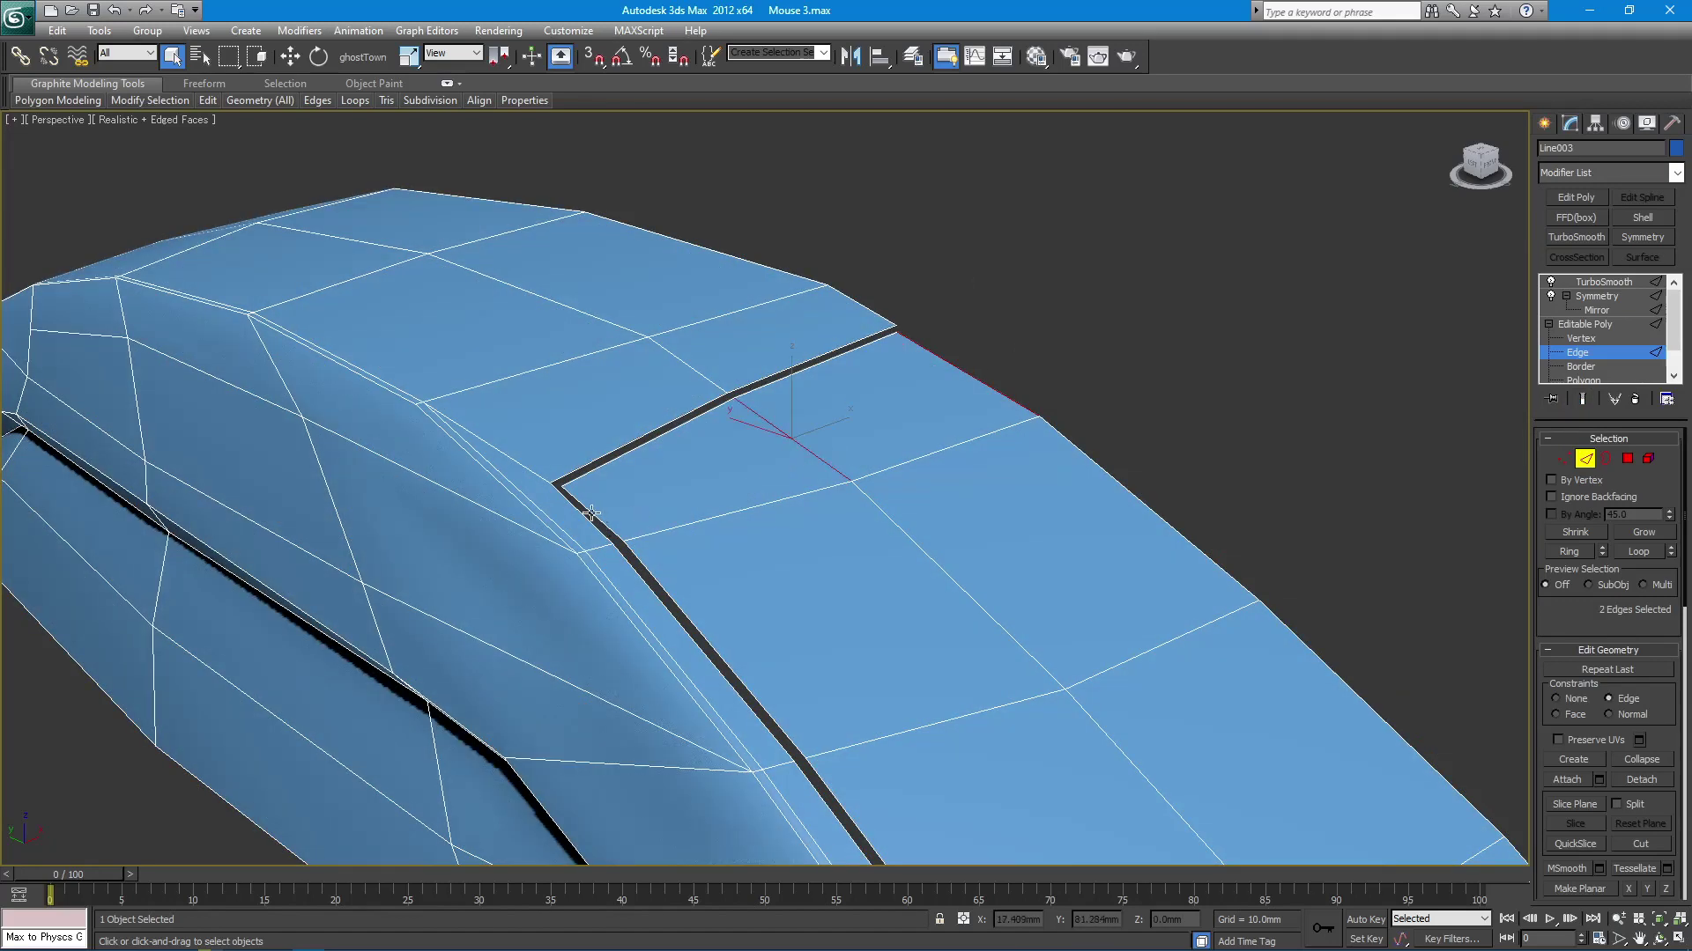
pyautogui.rightClick(773, 509)
pyautogui.click(773, 568)
pyautogui.moveTo(797, 548); pyautogui.dragTo(447, 586)
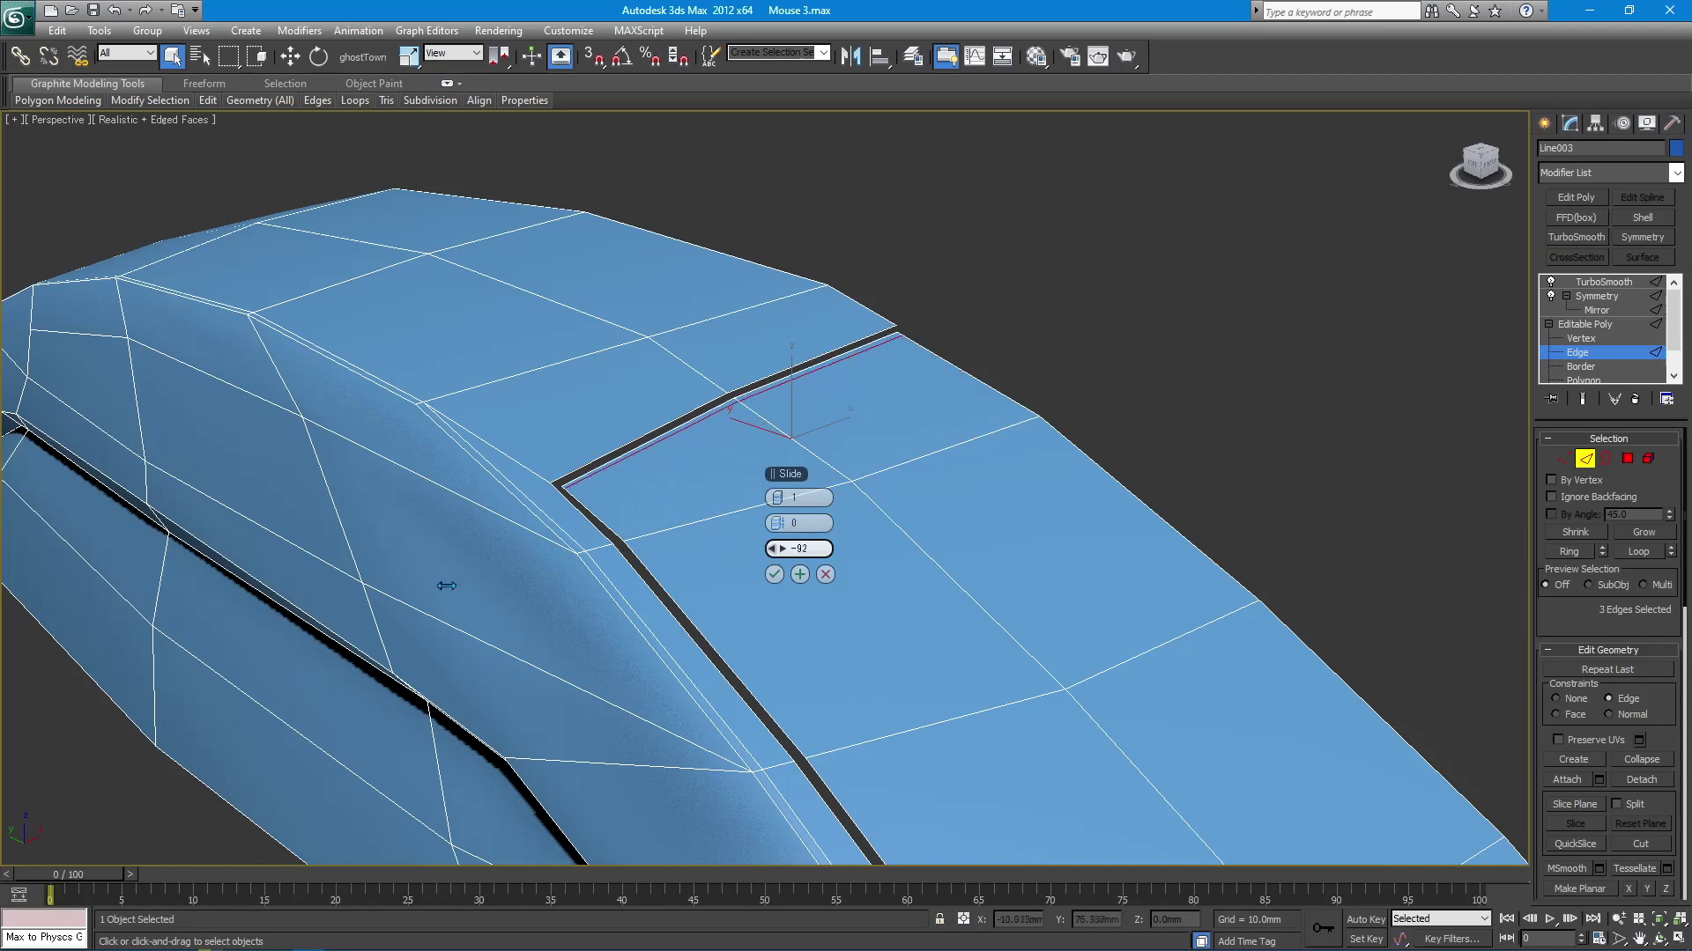
pyautogui.click(774, 575)
# Connect the button's crosswise edge ring with 1 segment and pinch 0, sliding the support loop close to the side gap.
pyautogui.click(719, 504)
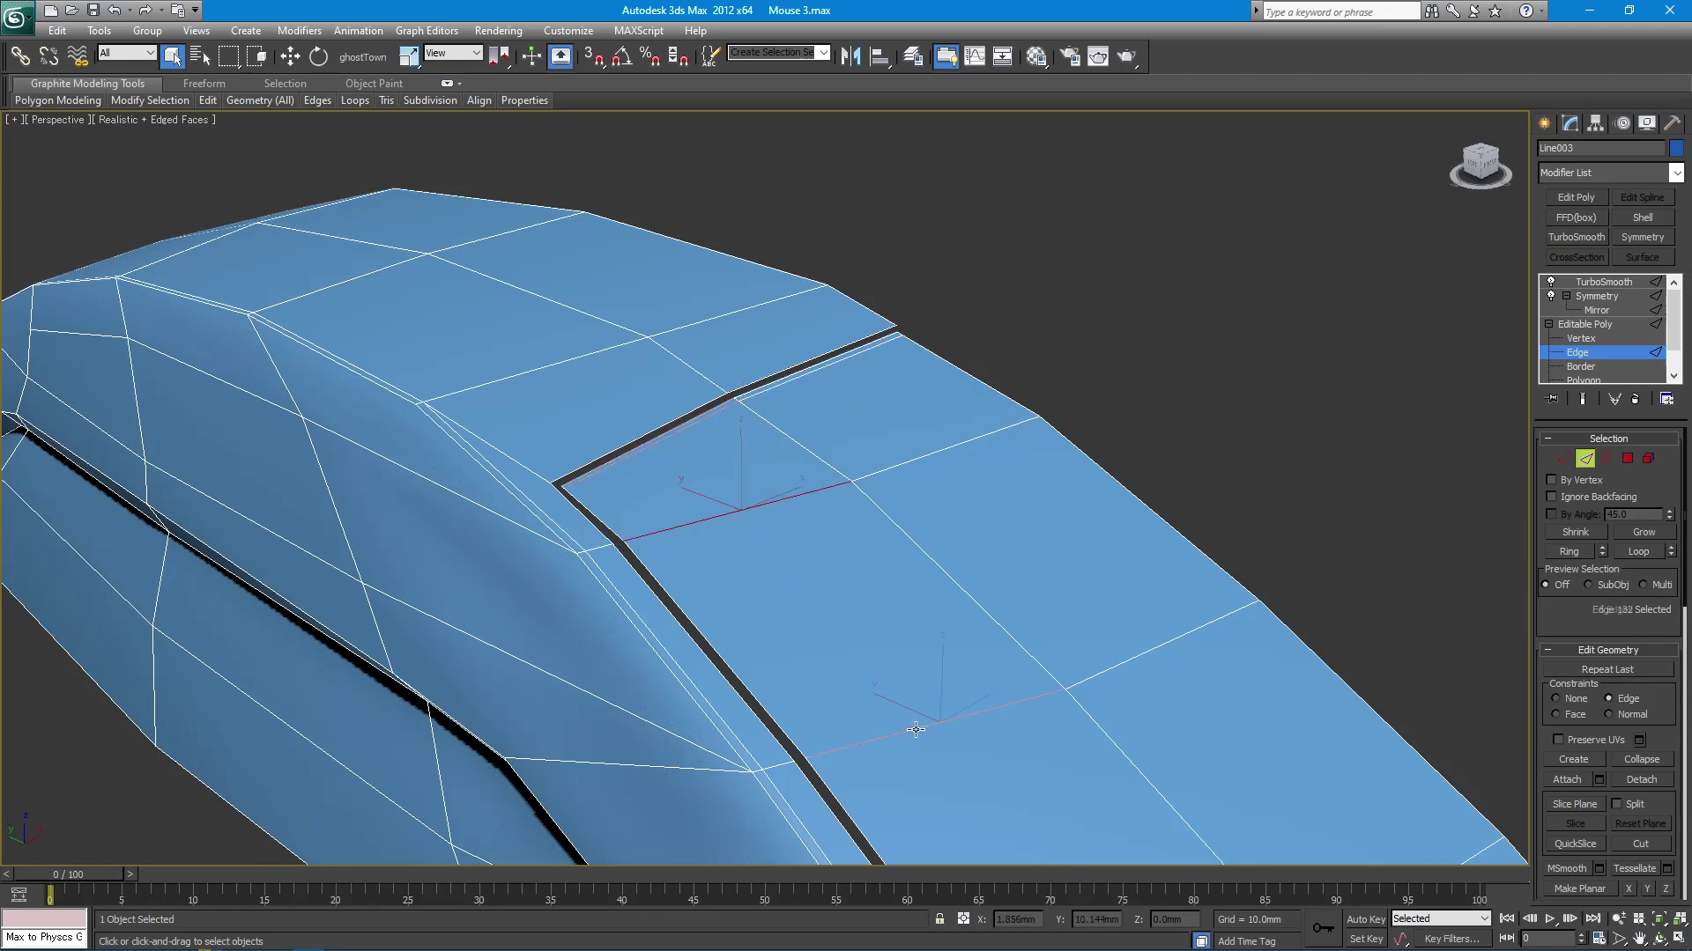
pyautogui.hotkey('alt', 'r')
pyautogui.rightClick(792, 578)
pyautogui.click(650, 629)
pyautogui.click(773, 575)
pyautogui.rightClick(771, 533)
pyautogui.click(628, 584)
pyautogui.click(1570, 554)
pyautogui.moveTo(797, 548); pyautogui.dragTo(1107, 614)
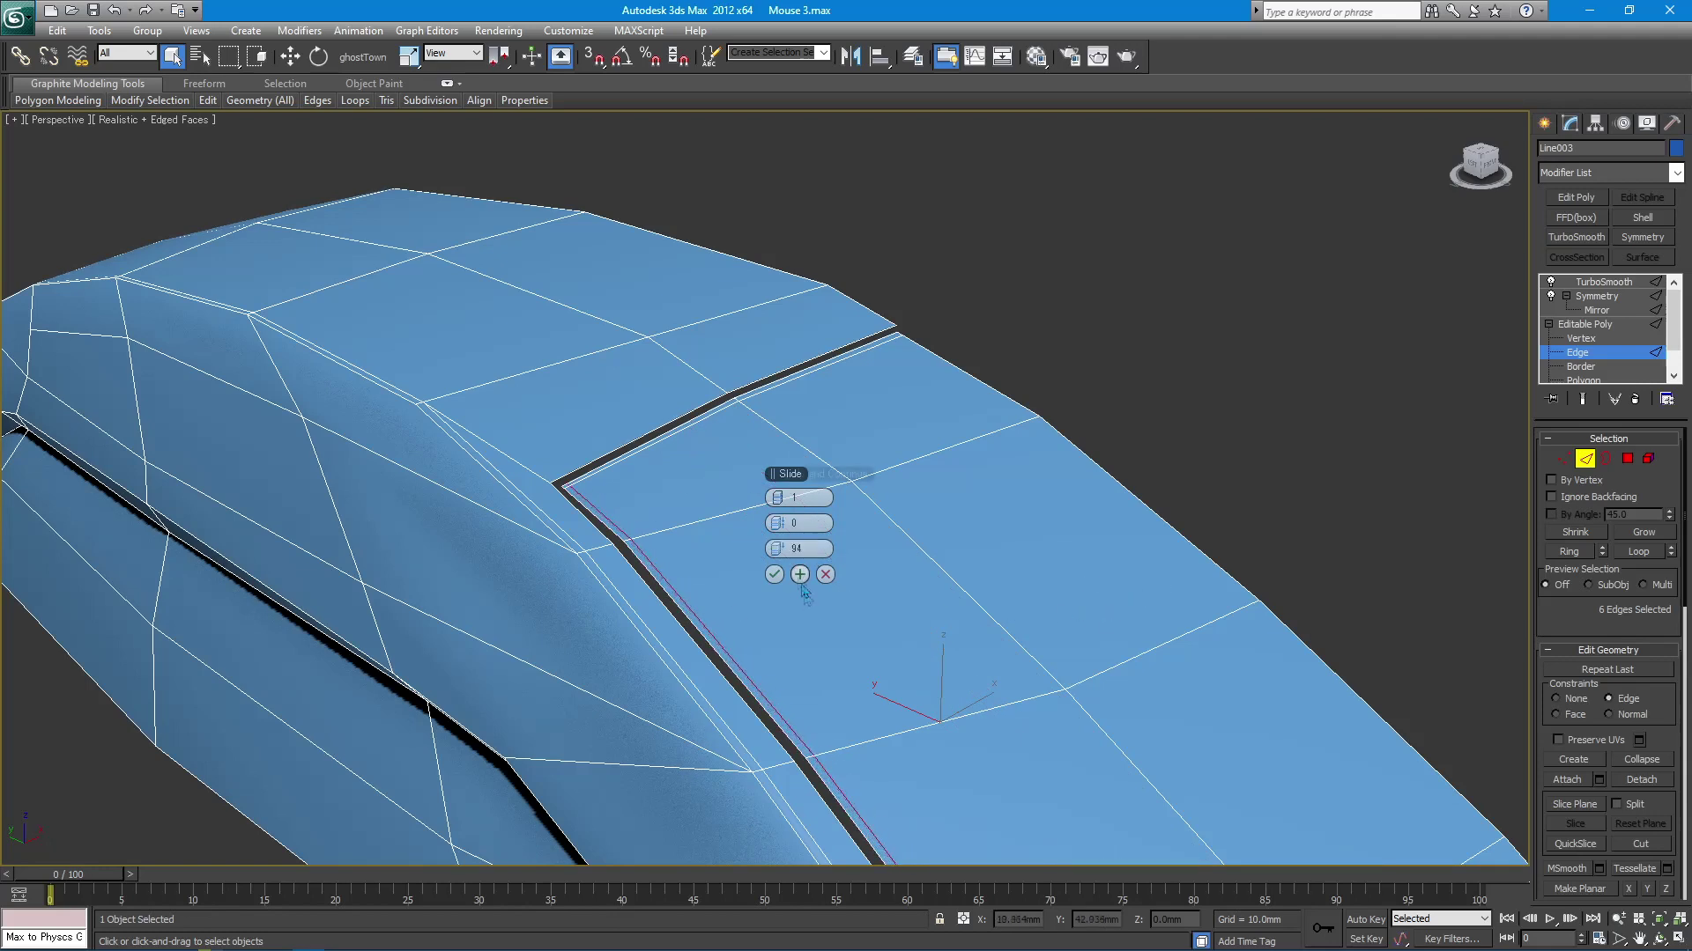
pyautogui.moveTo(778, 550); pyautogui.dragTo(791, 548)
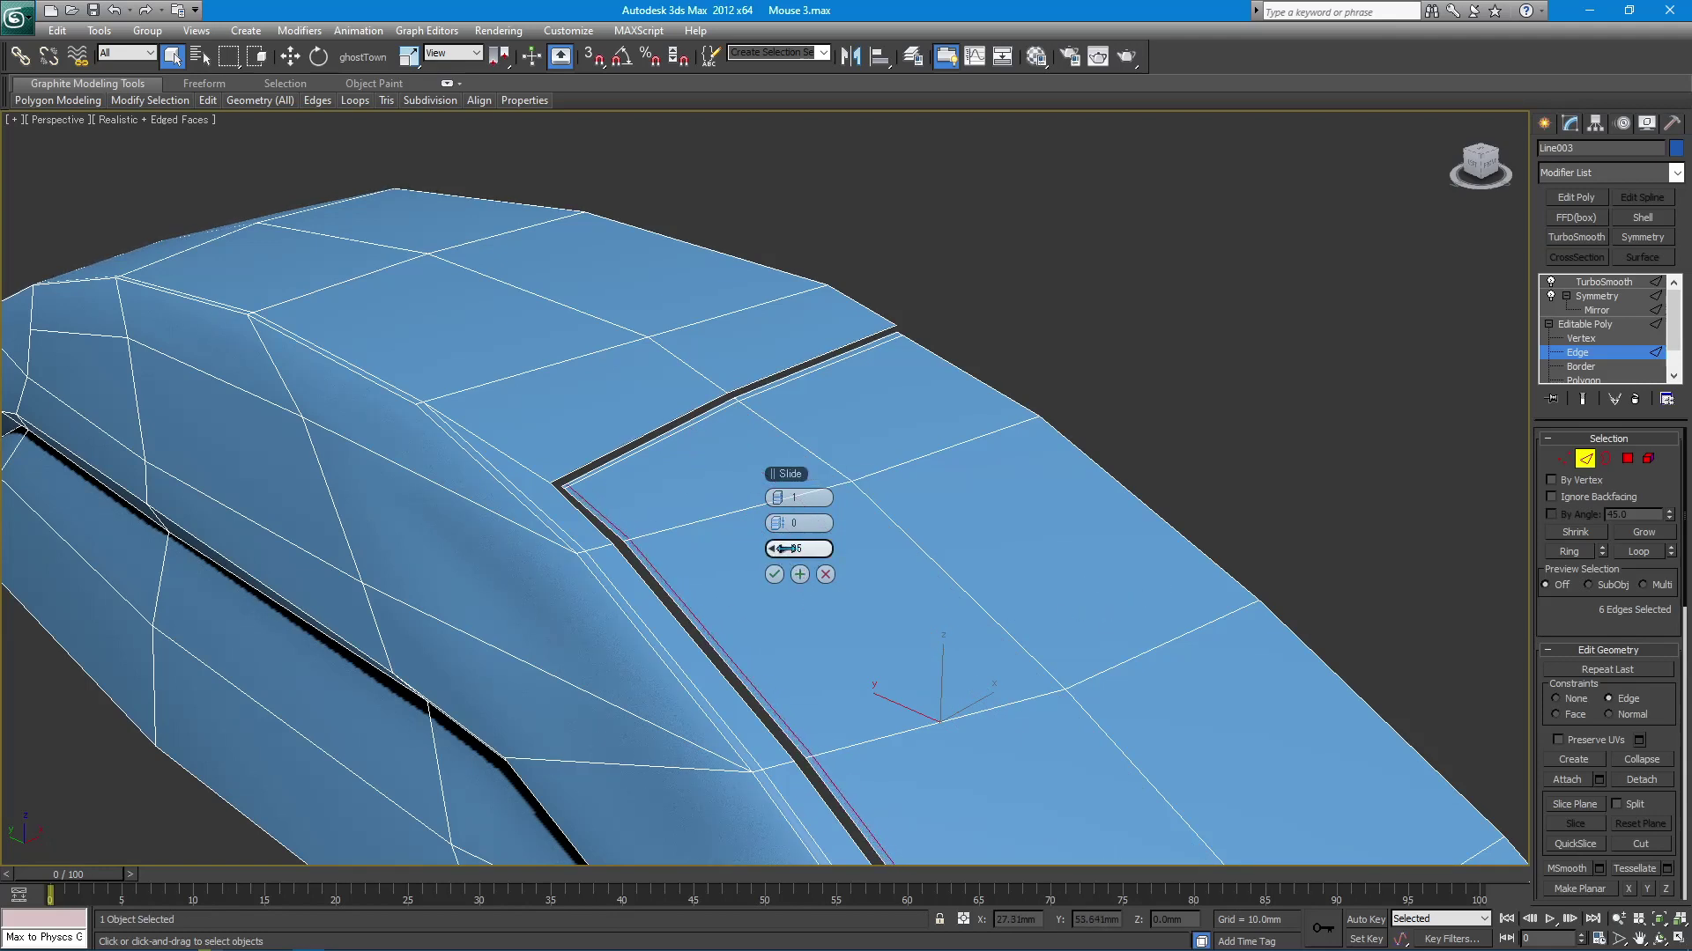
pyautogui.click(775, 574)
# Examine the button's rear outer corner at vertex level, where the two support loops cross beside the gap.
pyautogui.scroll(6, 679, 567)
pyautogui.moveTo(702, 499); pyautogui.dragTo(926, 548, button='middle')
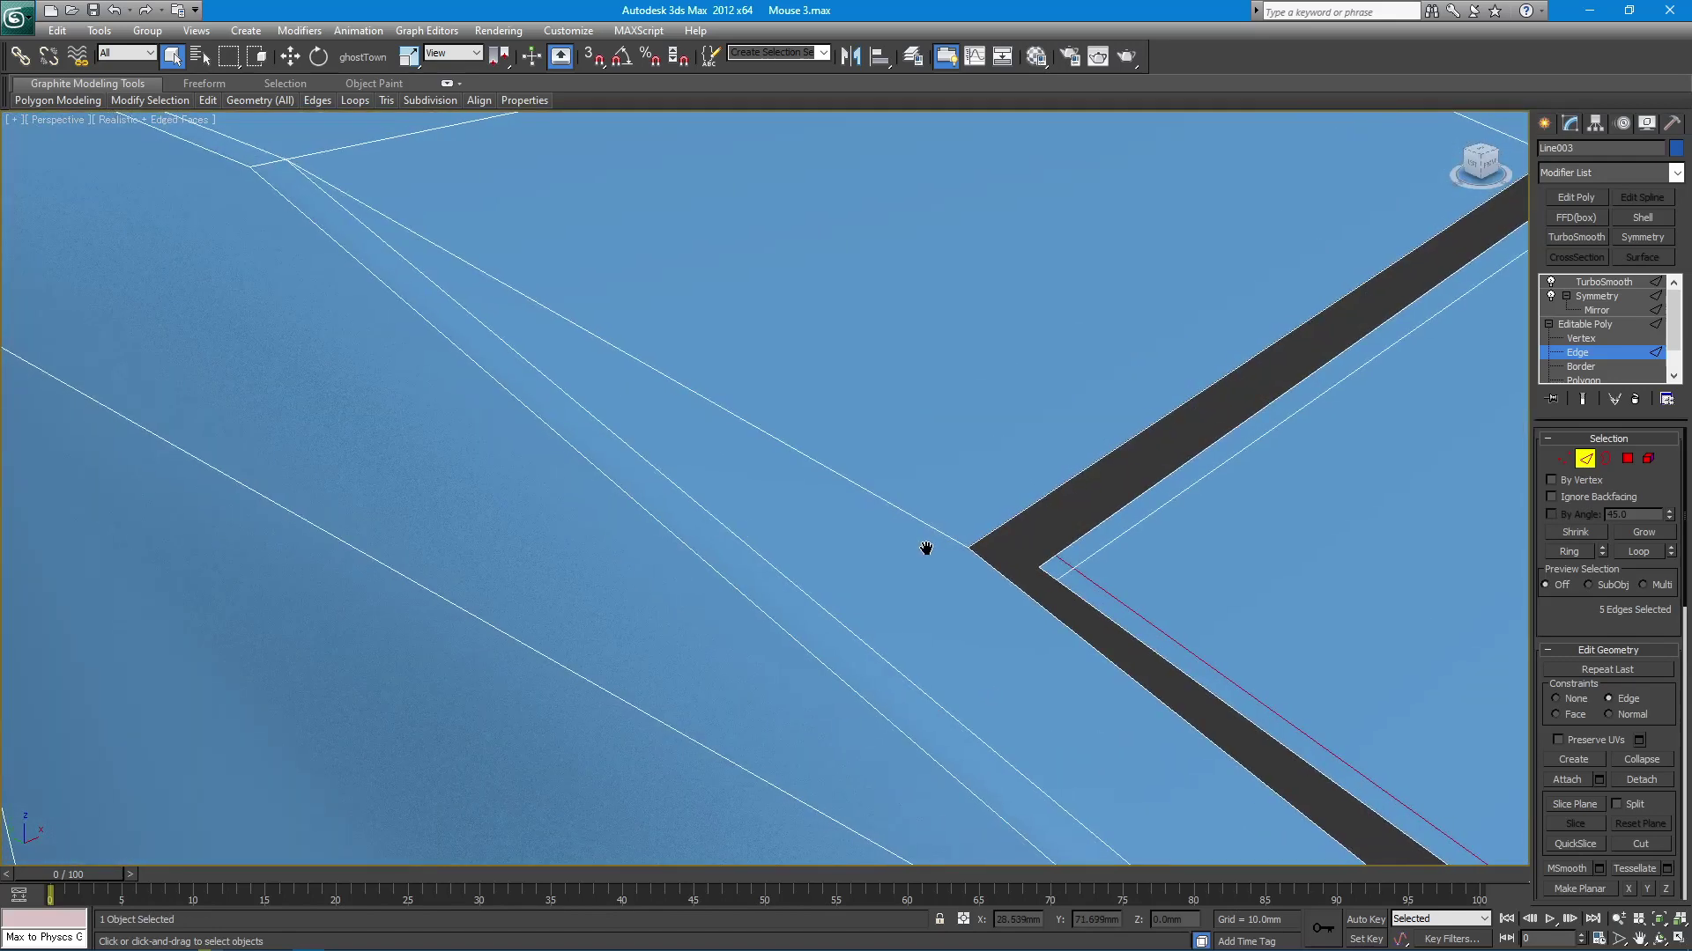
pyautogui.rightClick(1163, 520)
pyautogui.click(1119, 538)
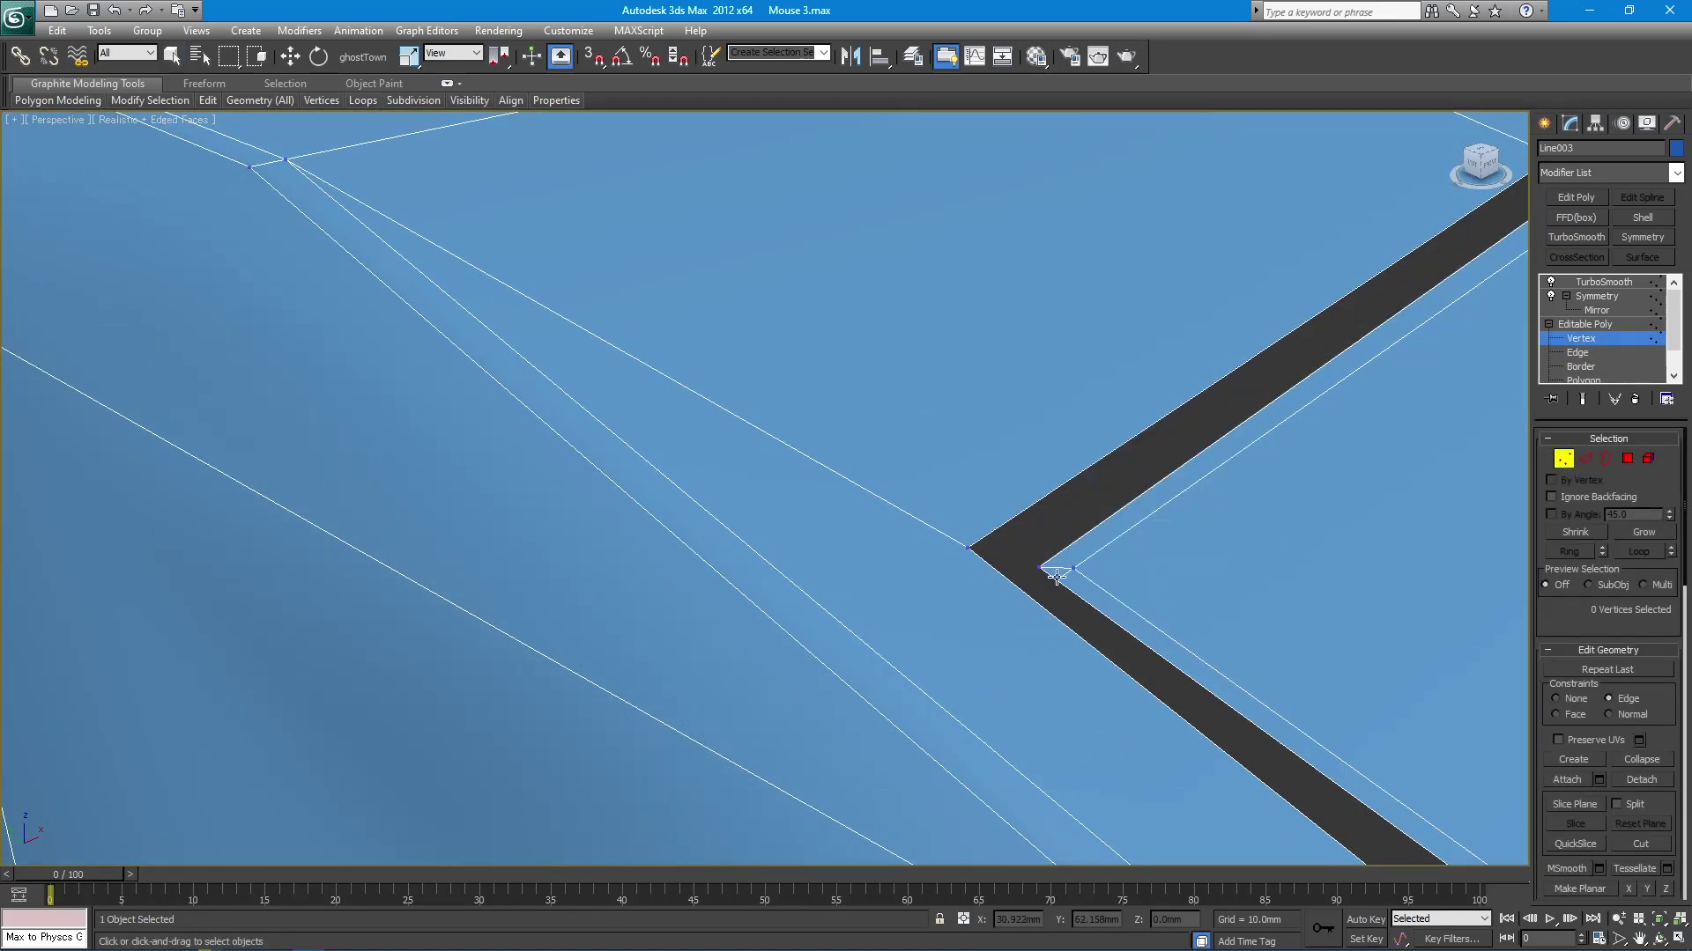
pyautogui.press('q')
pyautogui.press('z')
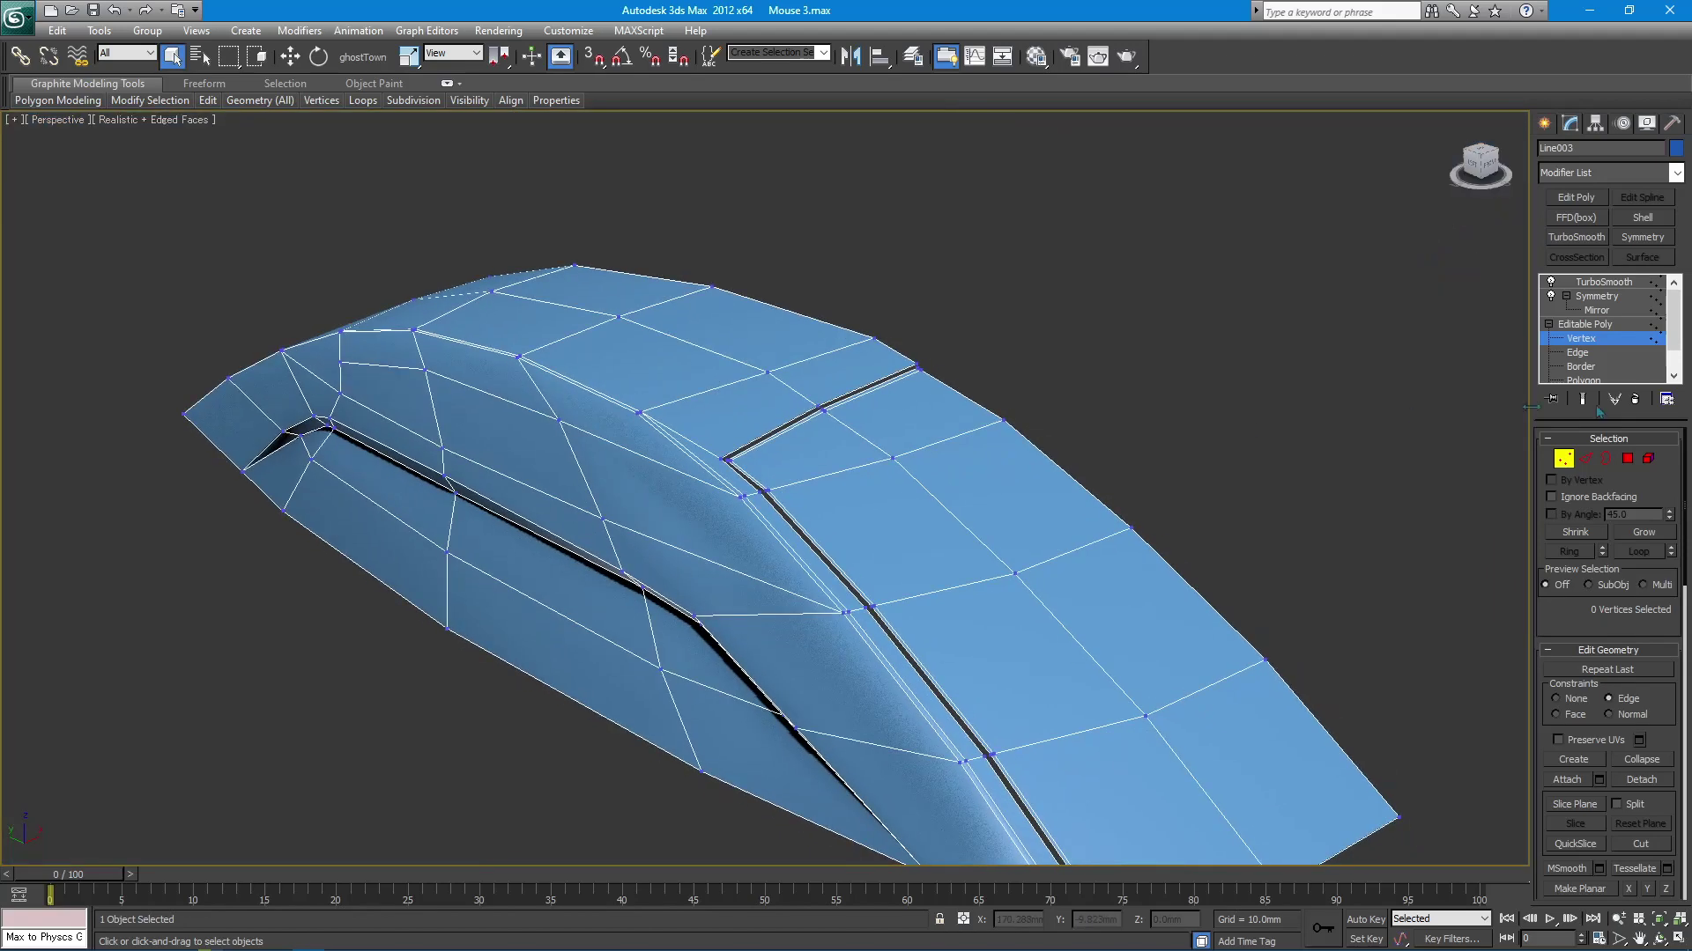
# Inspect the smoothed shell's button corners and gaps from several angles, both without and with edged faces.
pyautogui.click(1603, 281)
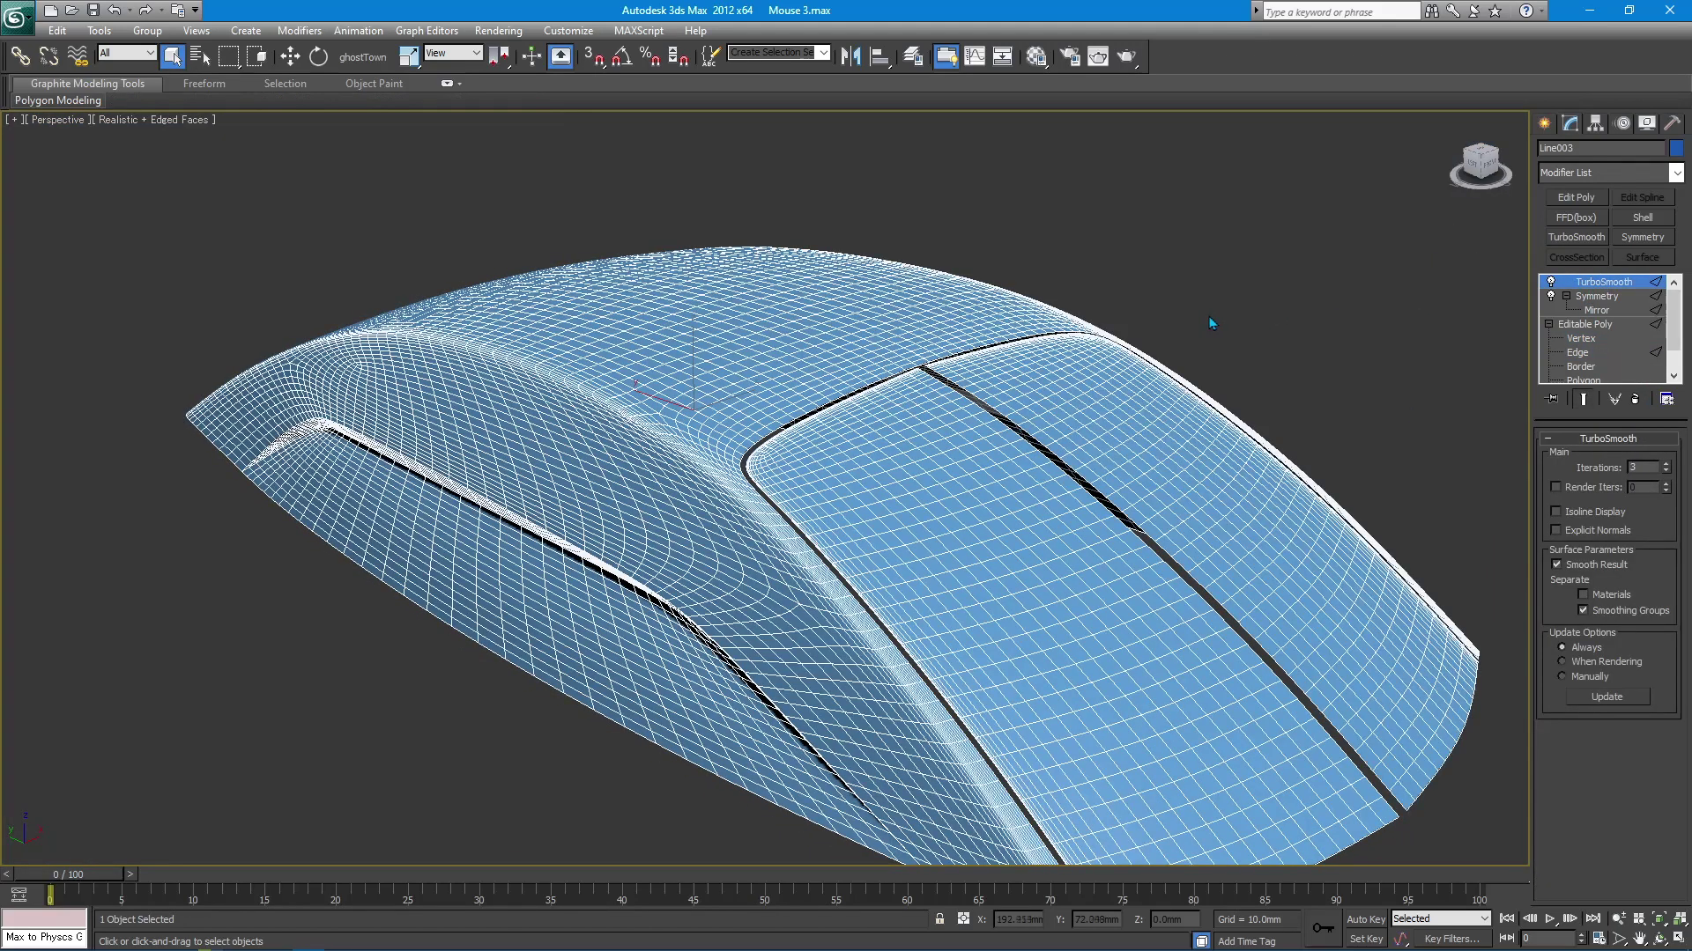
pyautogui.click(1208, 321)
pyautogui.press('F4')
pyautogui.scroll(3, 984, 378)
pyautogui.scroll(-3, 984, 378)
pyautogui.keyDown('alt'); pyautogui.moveTo(984, 378); pyautogui.dragTo(853, 413, button='middle'); pyautogui.keyUp('alt')
pyautogui.scroll(6, 914, 419)
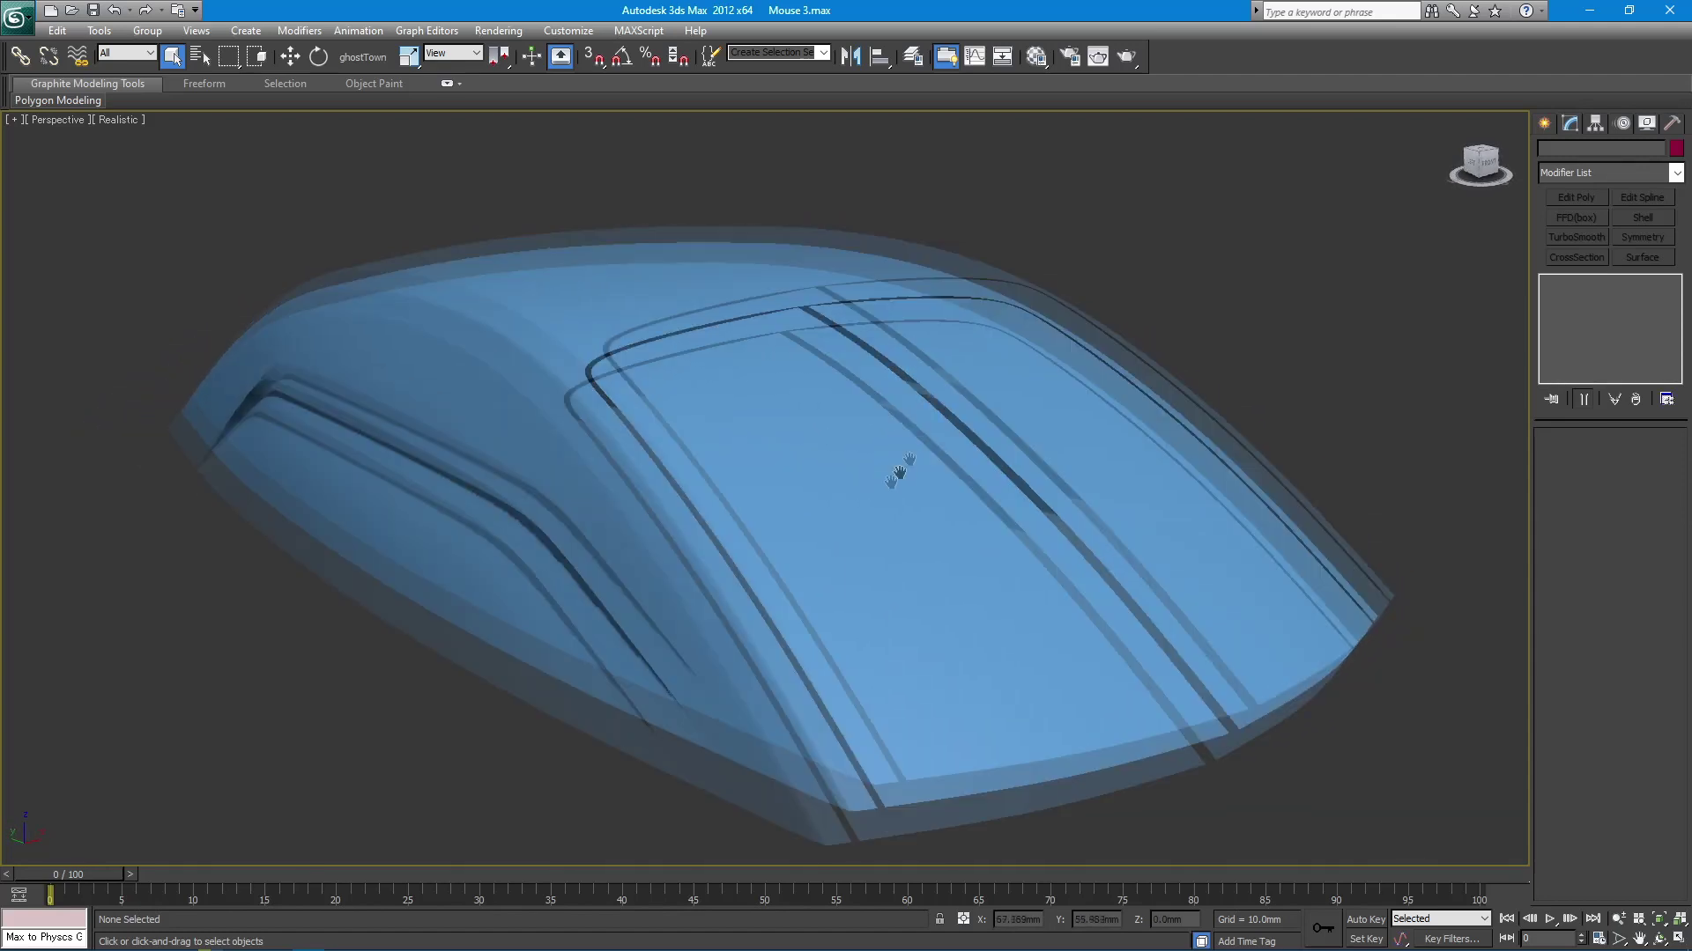
pyautogui.click(1166, 430)
pyautogui.press('F4')
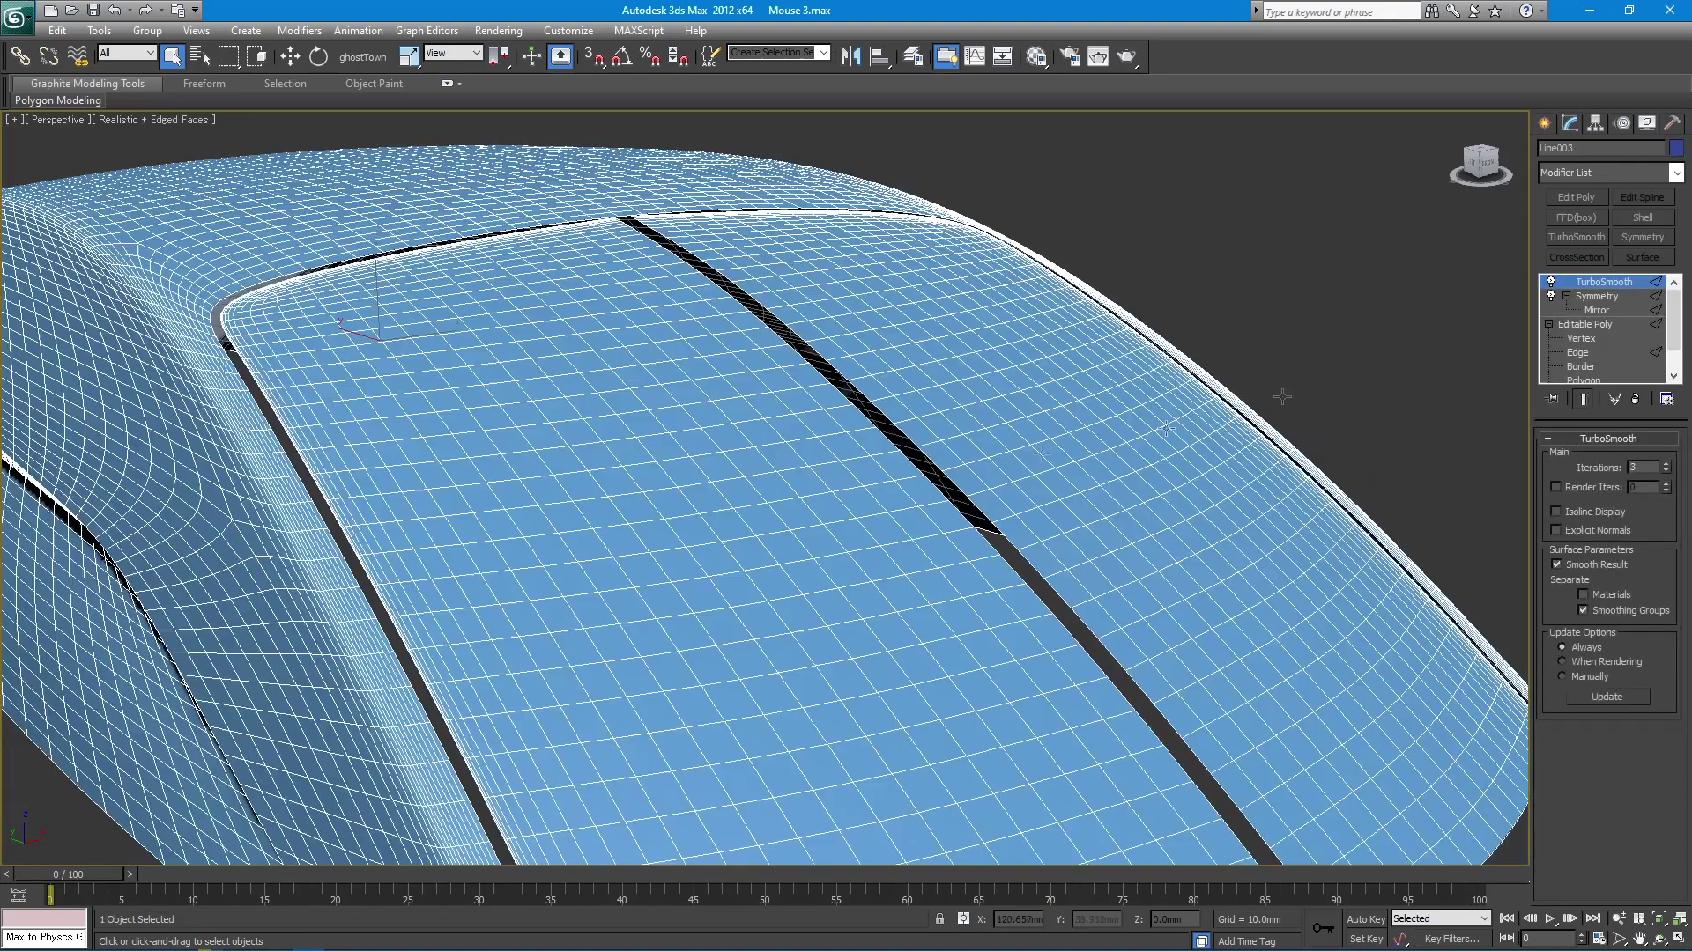
# Switch off TurboSmooth and return to the shell's base mesh at edge level.
pyautogui.click(1586, 352)
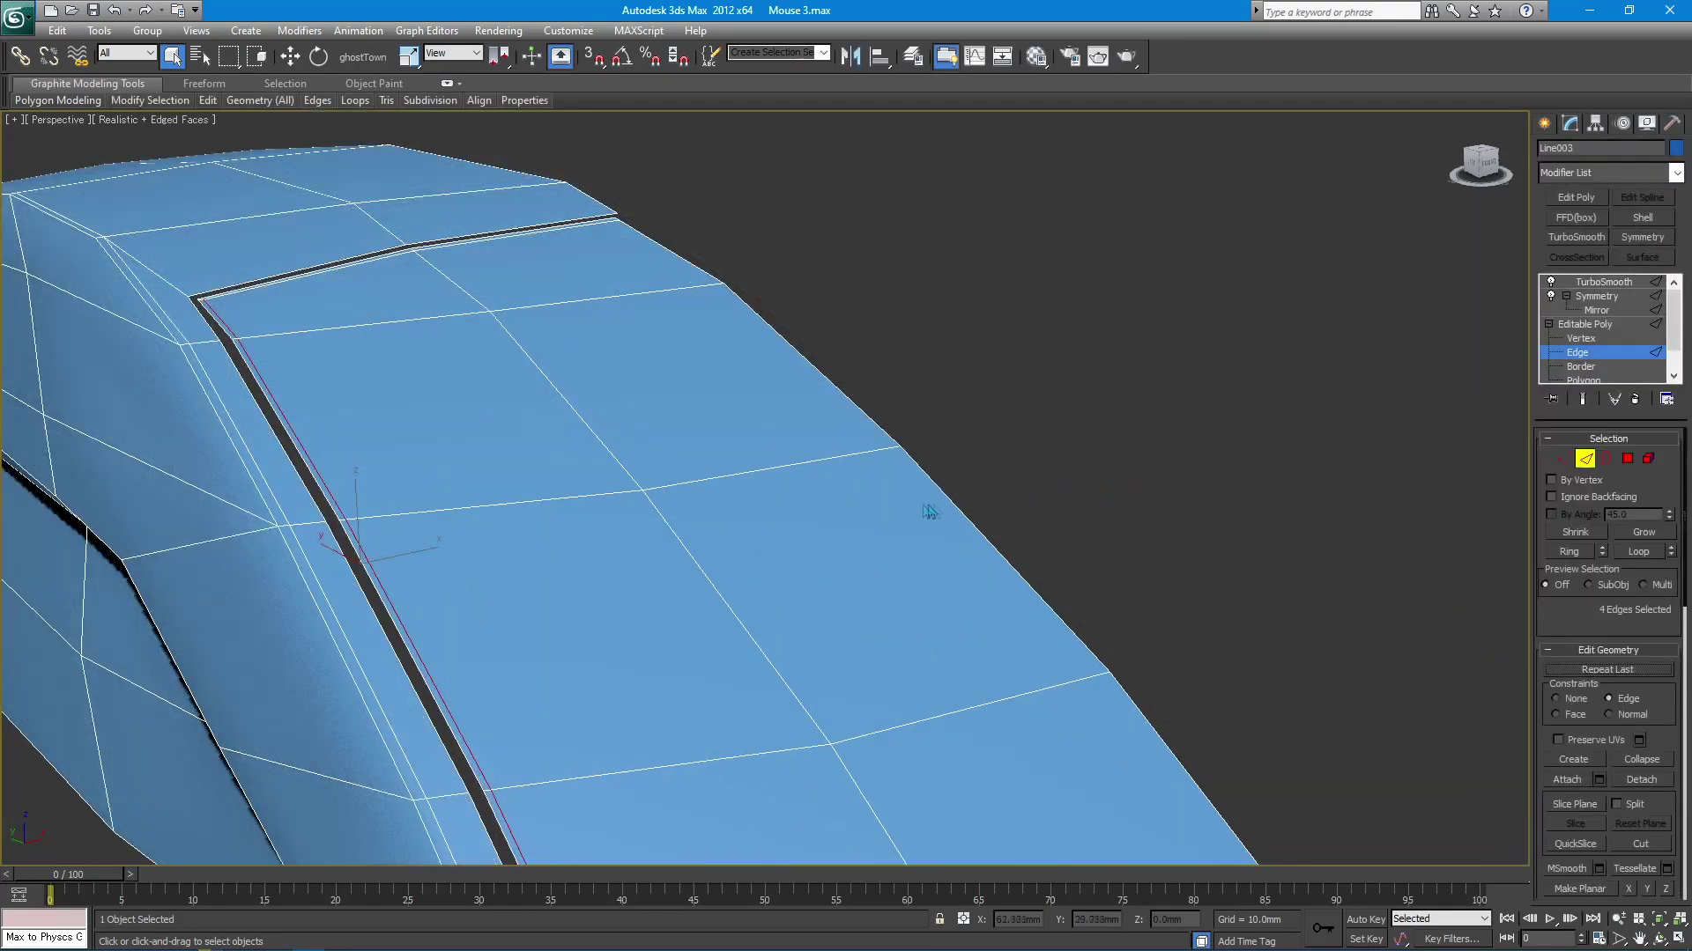
pyautogui.scroll(-2, 930, 511)
pyautogui.keyDown('alt'); pyautogui.moveTo(943, 484); pyautogui.dragTo(916, 478, button='middle'); pyautogui.keyUp('alt')
pyautogui.rightClick(1064, 448)
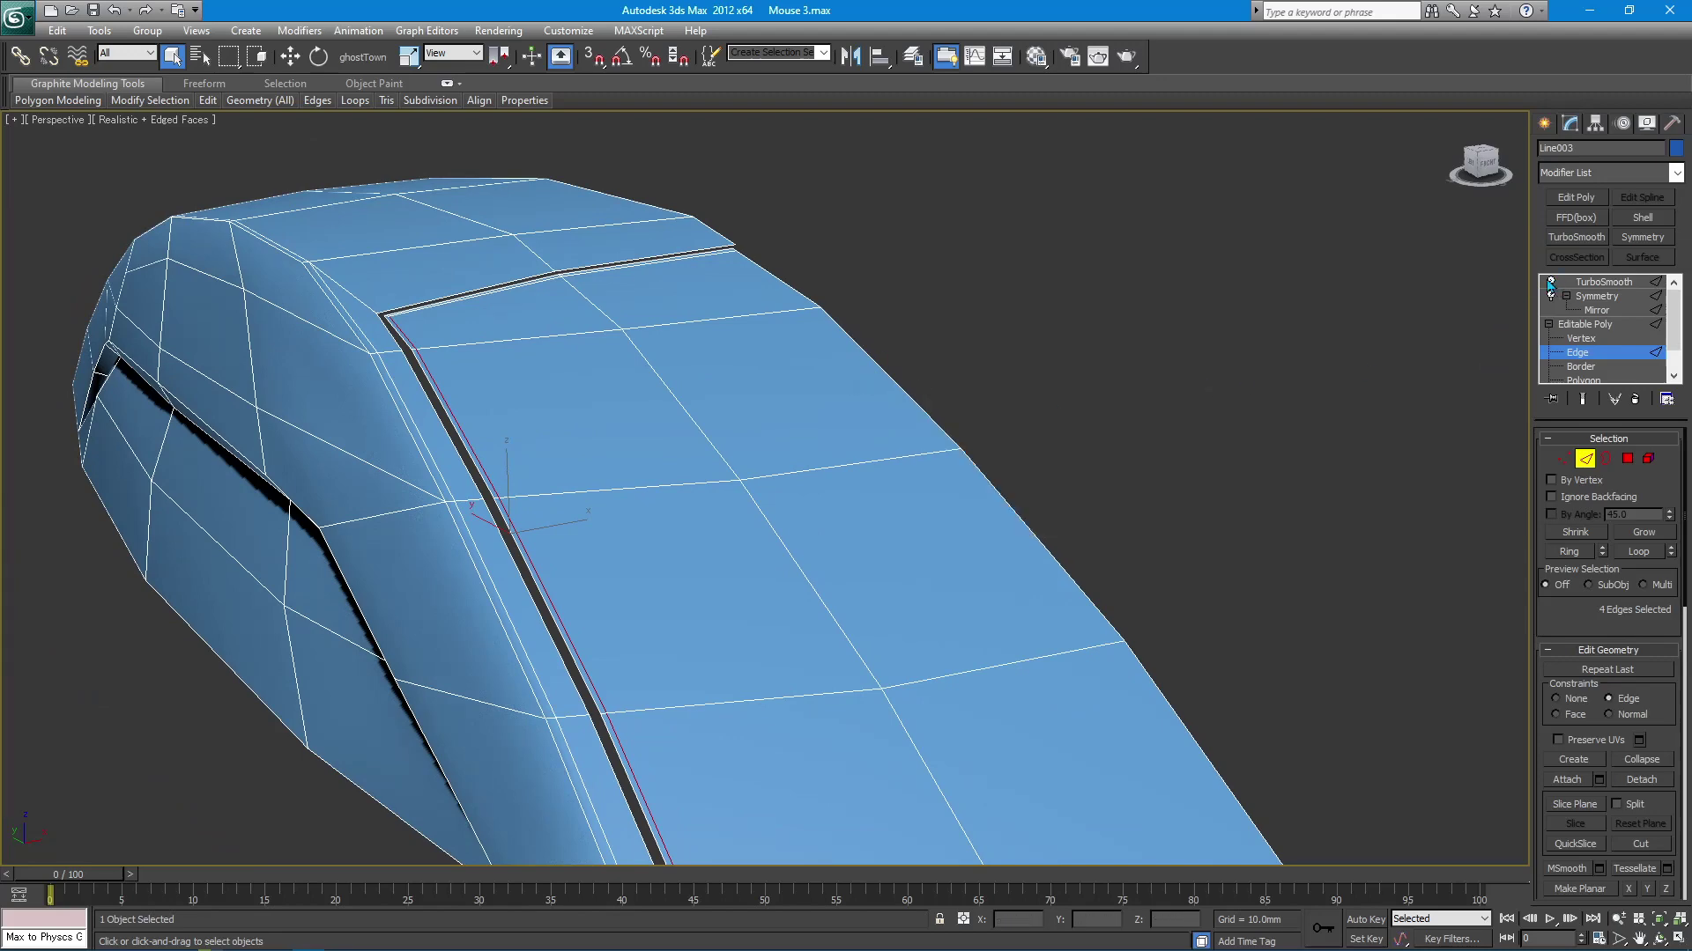
pyautogui.click(1584, 401)
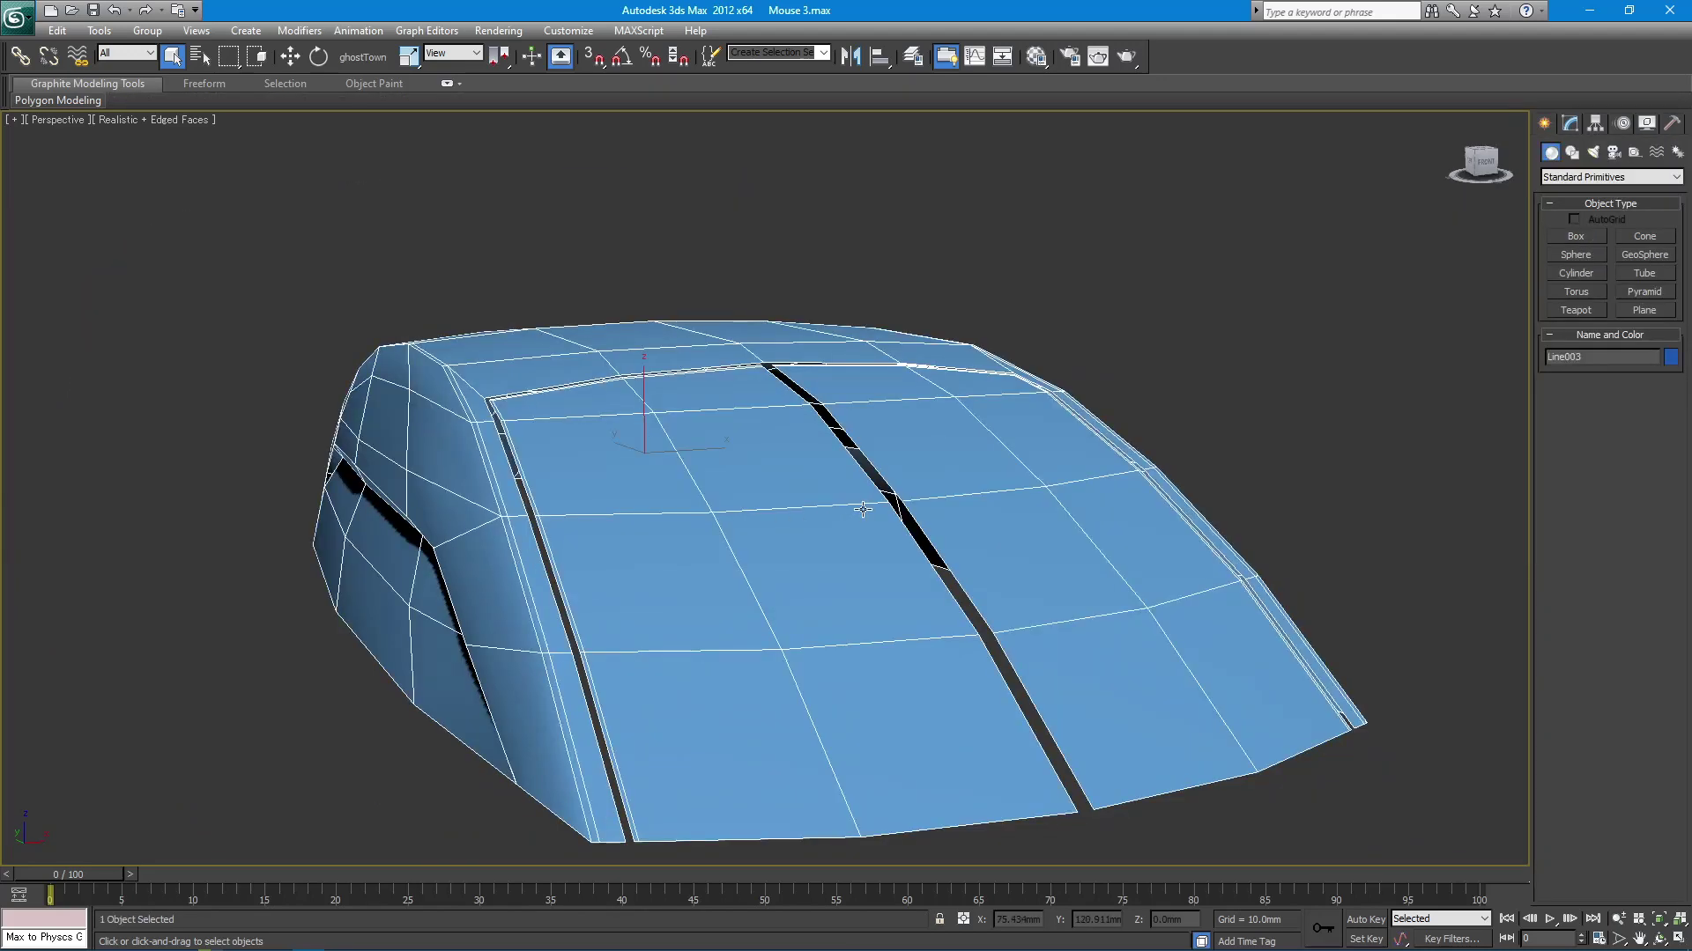
pyautogui.moveTo(844, 484)
pyautogui.keyDown('alt'); pyautogui.mouseDown(button='middle')
pyautogui.moveTo(837, 451)
pyautogui.moveTo(861, 459)
pyautogui.moveTo(825, 457)
pyautogui.mouseUp(button='middle'); pyautogui.keyUp('alt')
pyautogui.click(1570, 123)
pyautogui.click(1577, 352)
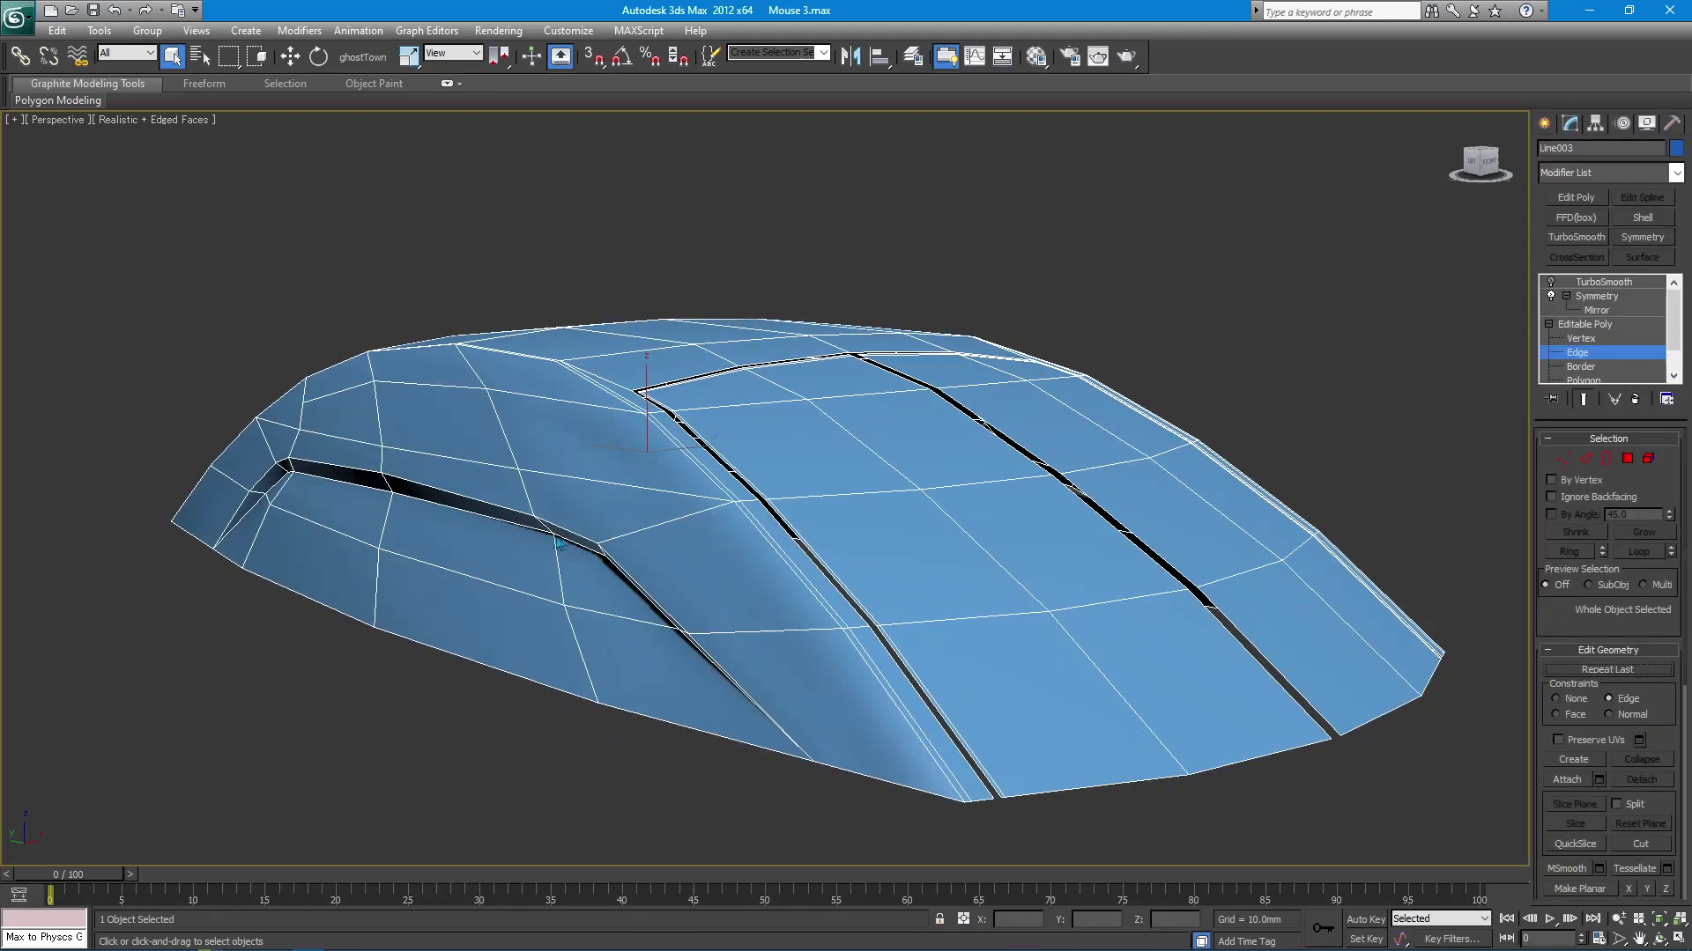
# Connect the edges across the side groove's wall with 1 segment and pinch 0, sliding the support loop against the groove's upper edge.
pyautogui.moveTo(577, 536); pyautogui.dragTo(933, 479, button='middle')
pyautogui.moveTo(433, 621); pyautogui.dragTo(873, 546, button='middle')
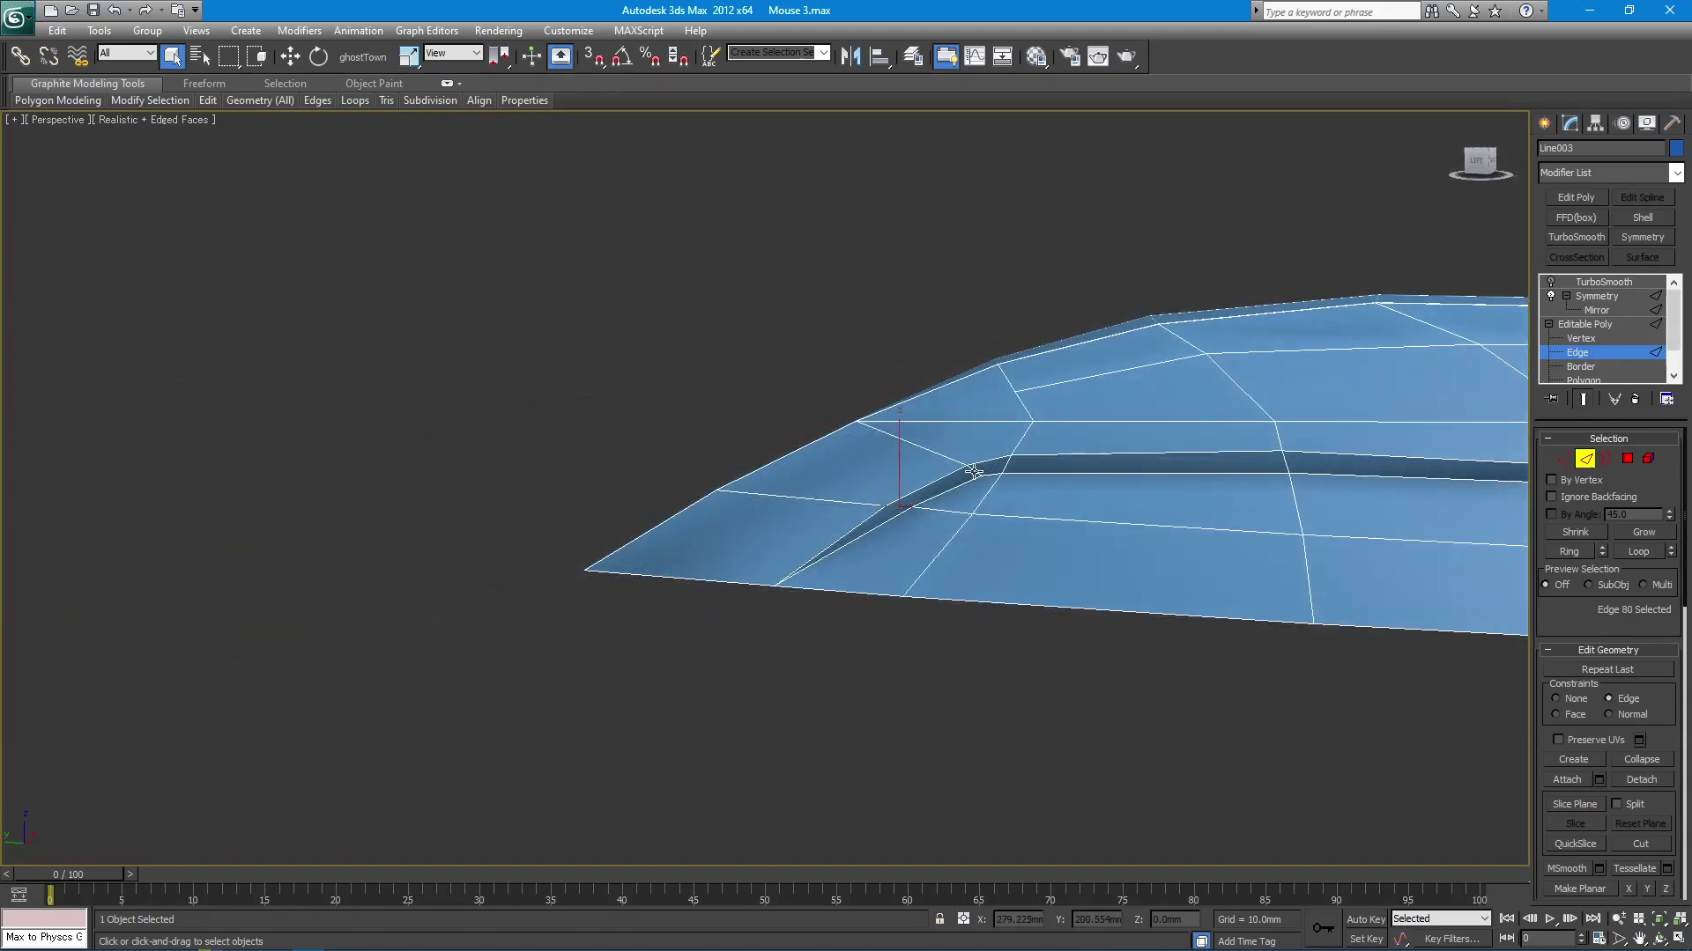
pyautogui.rightClick(1024, 509)
pyautogui.click(885, 555)
pyautogui.keyDown('alt'); pyautogui.moveTo(880, 558); pyautogui.dragTo(906, 567, button='middle'); pyautogui.keyUp('alt')
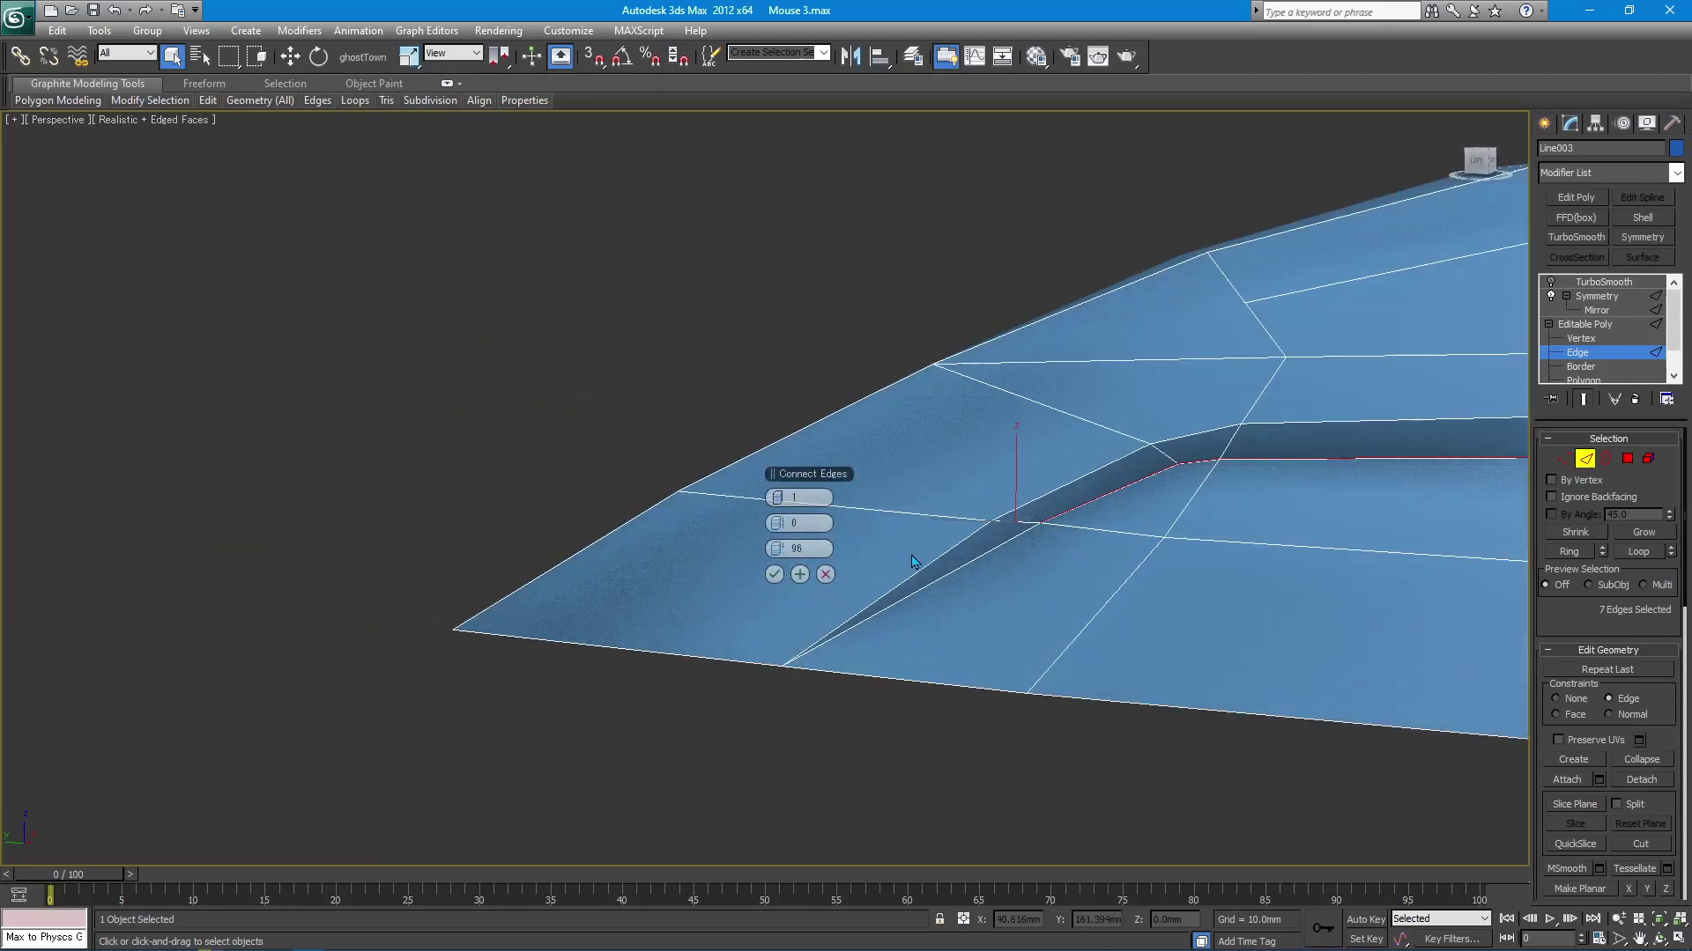
pyautogui.moveTo(796, 544); pyautogui.dragTo(434, 672)
pyautogui.click(773, 576)
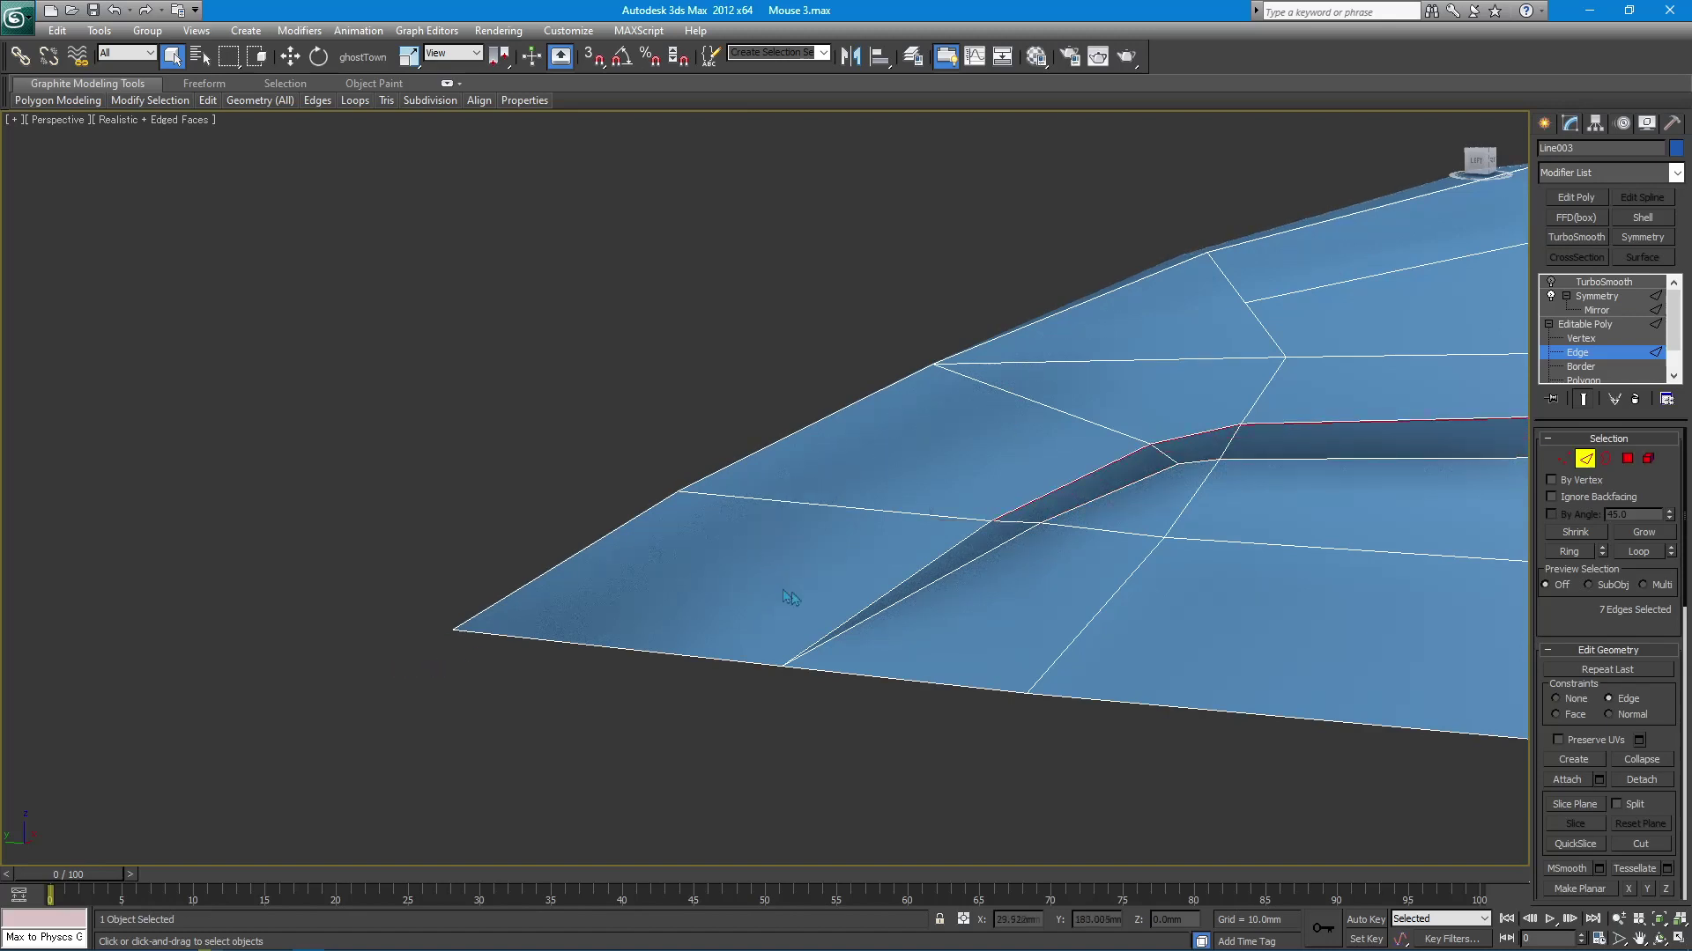
# Re-enable TurboSmooth and inspect the smoothed side groove and shell, both without and with edged faces.
pyautogui.click(1602, 283)
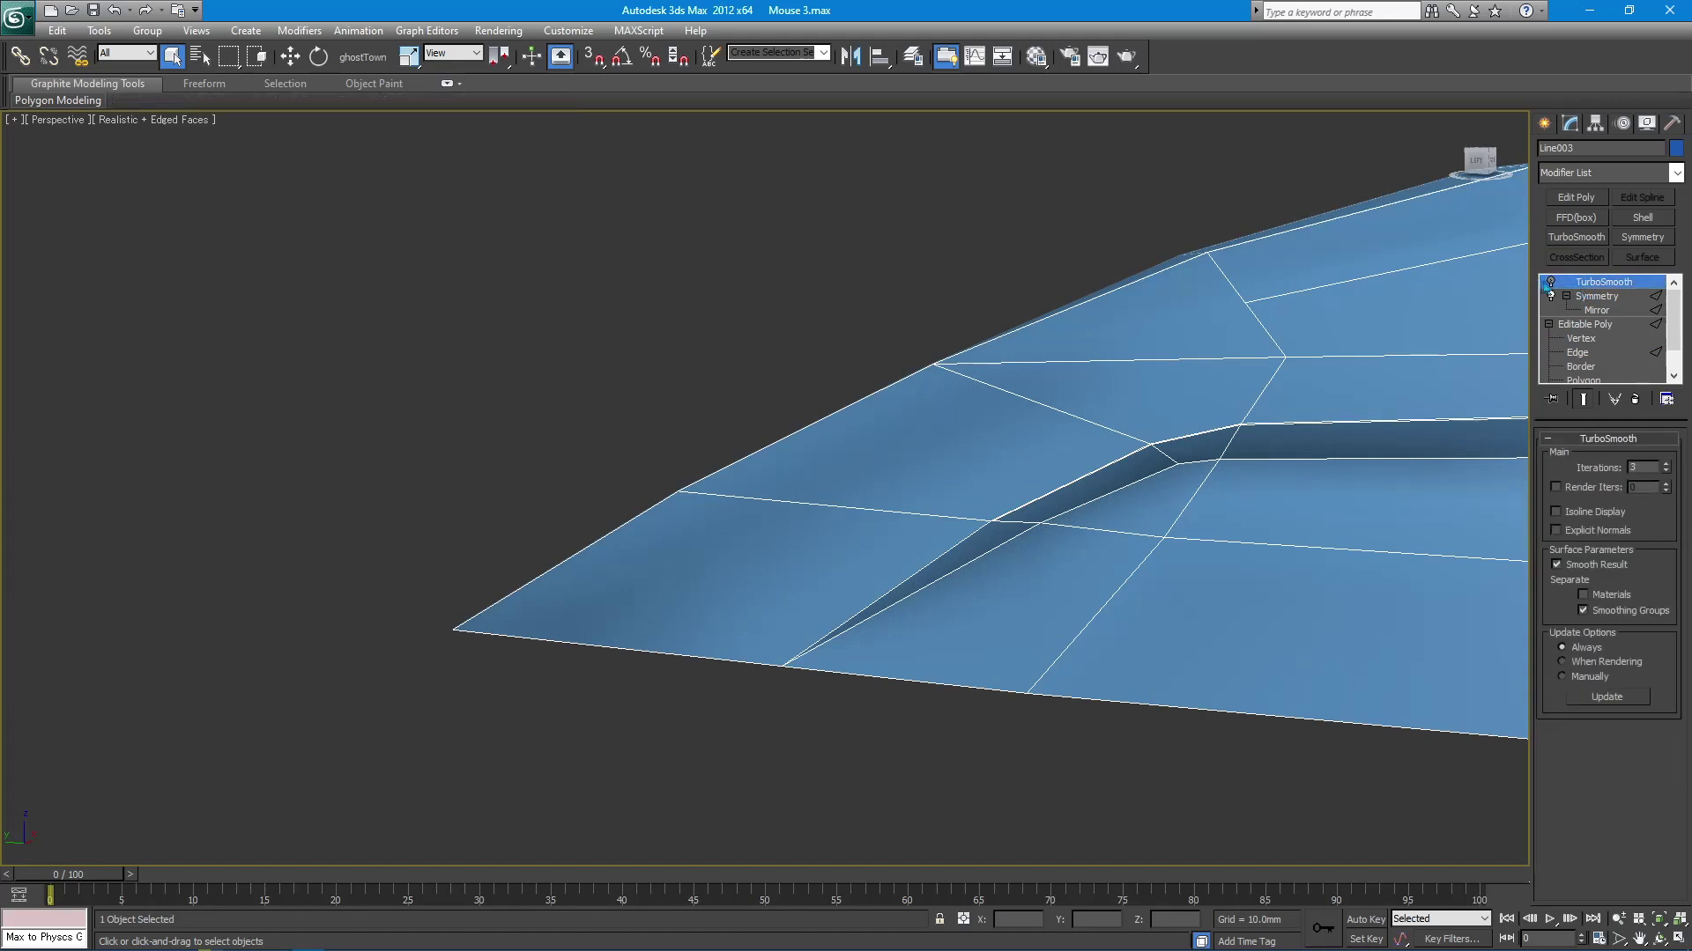
pyautogui.click(1550, 283)
pyautogui.scroll(-2, 773, 300)
pyautogui.click(773, 299)
pyautogui.press('F4')
pyautogui.scroll(-6, 976, 404)
pyautogui.keyDown('alt'); pyautogui.moveTo(895, 394); pyautogui.dragTo(864, 532, button='middle'); pyautogui.keyUp('alt')
pyautogui.scroll(3, 872, 467)
pyautogui.press('F4')
# Detach the button element from the shell as a separate object.
pyautogui.click(867, 534)
pyautogui.click(1581, 377)
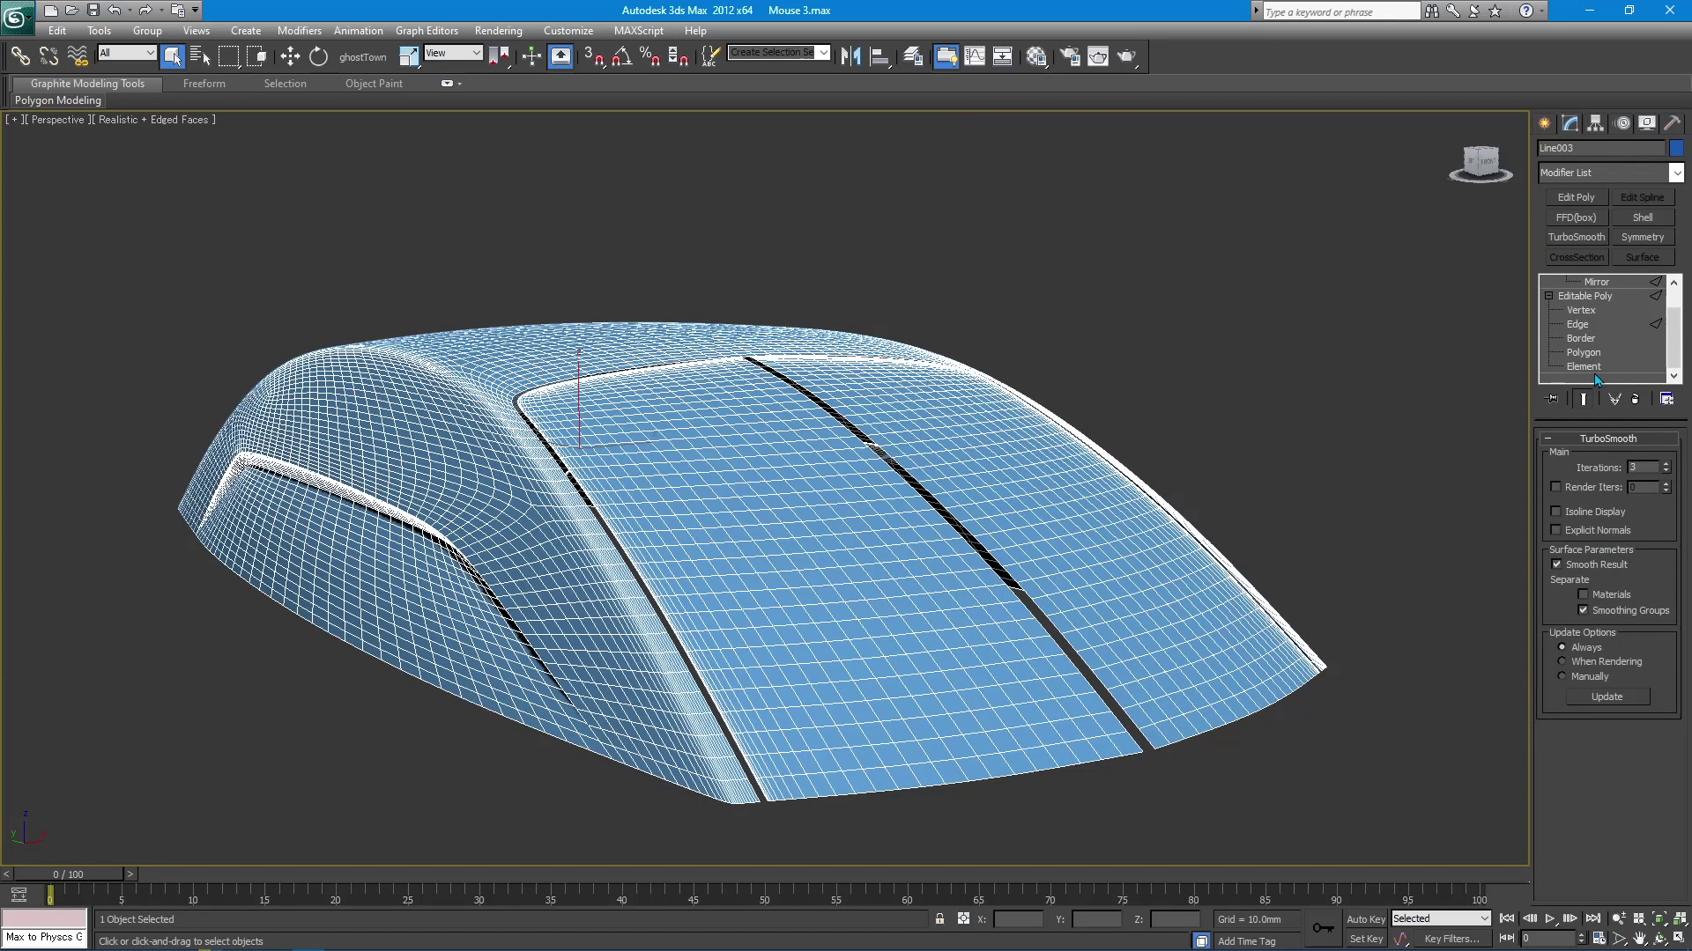
pyautogui.press('5')
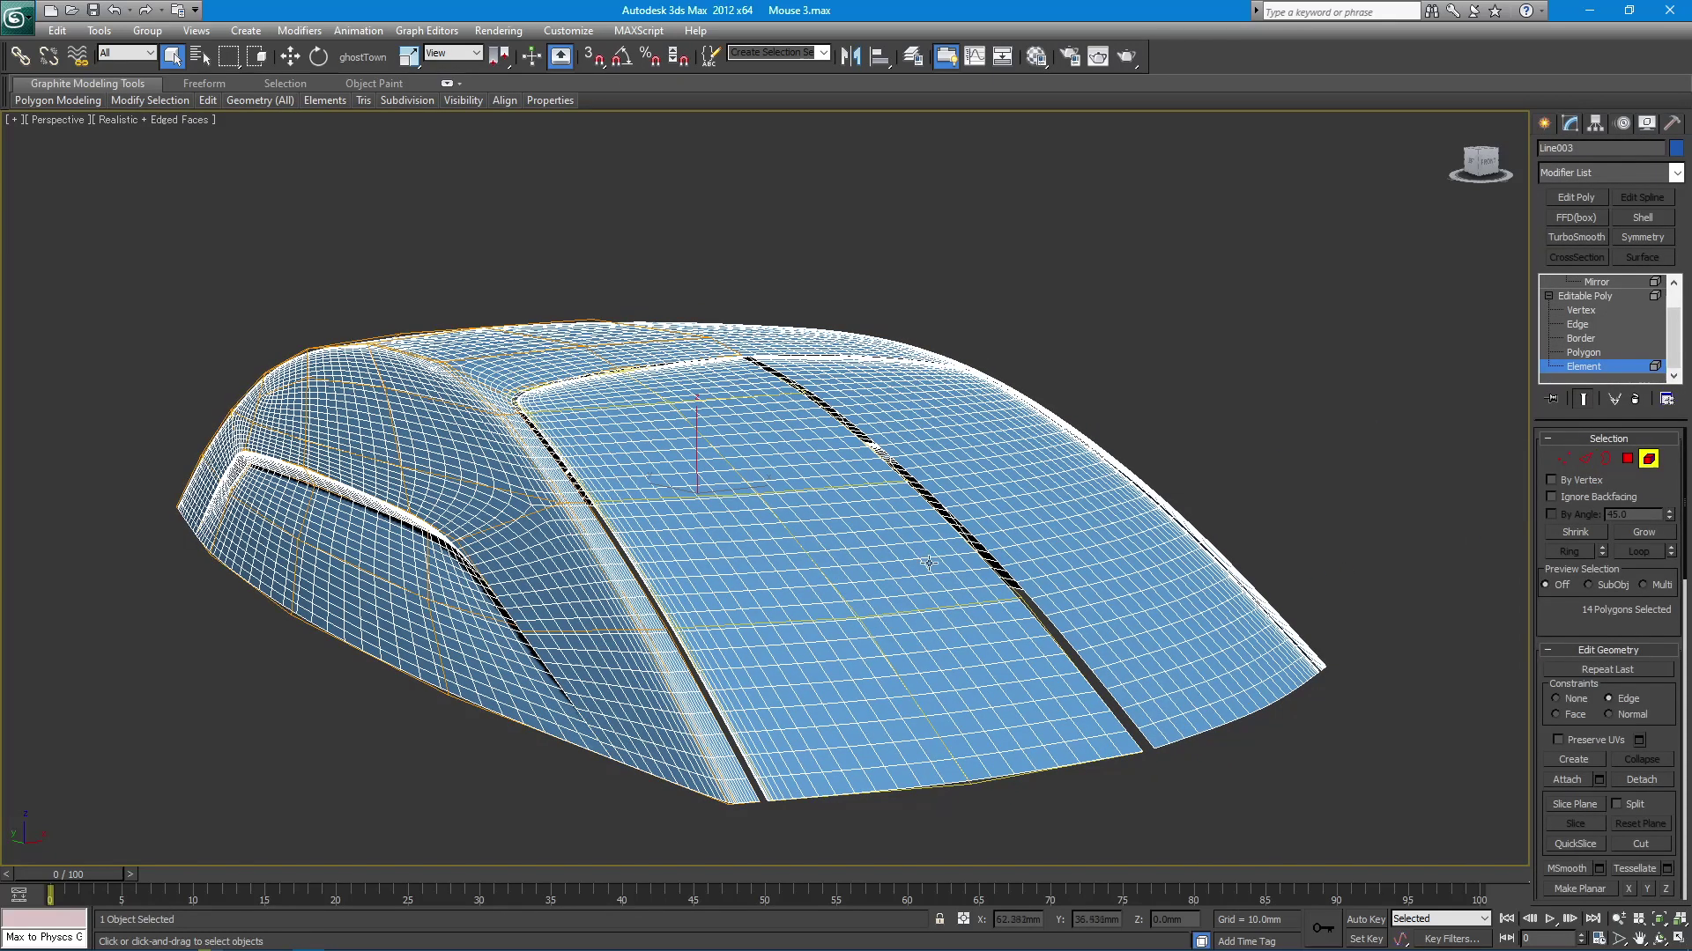
pyautogui.click(1659, 772)
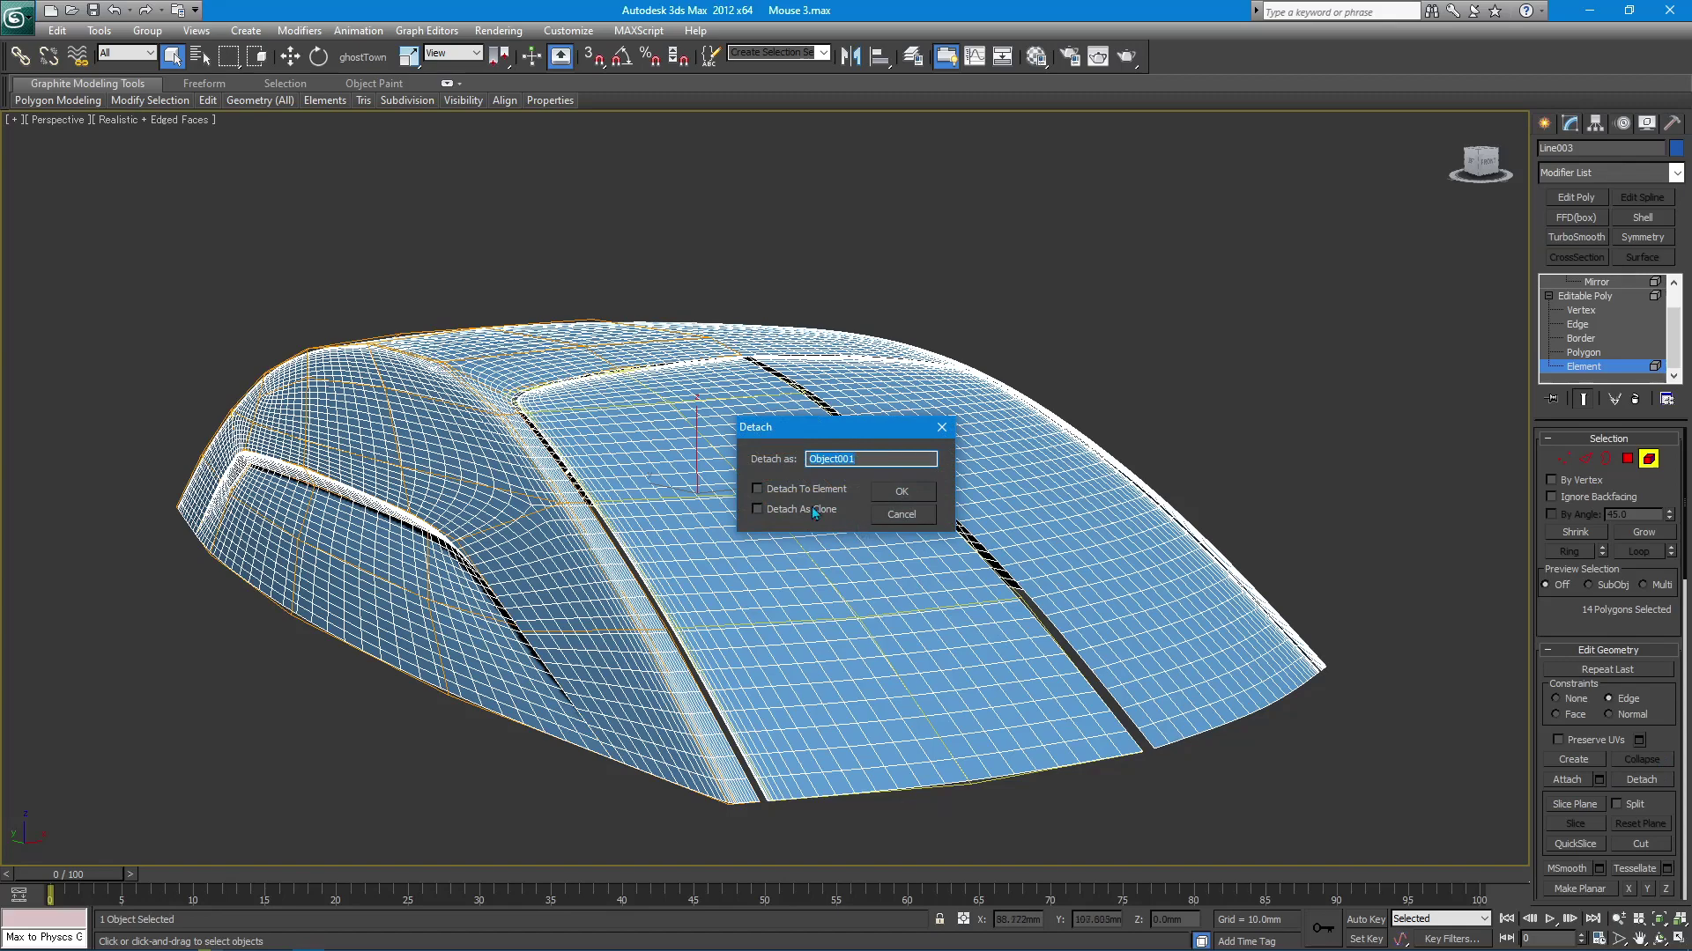
pyautogui.click(897, 494)
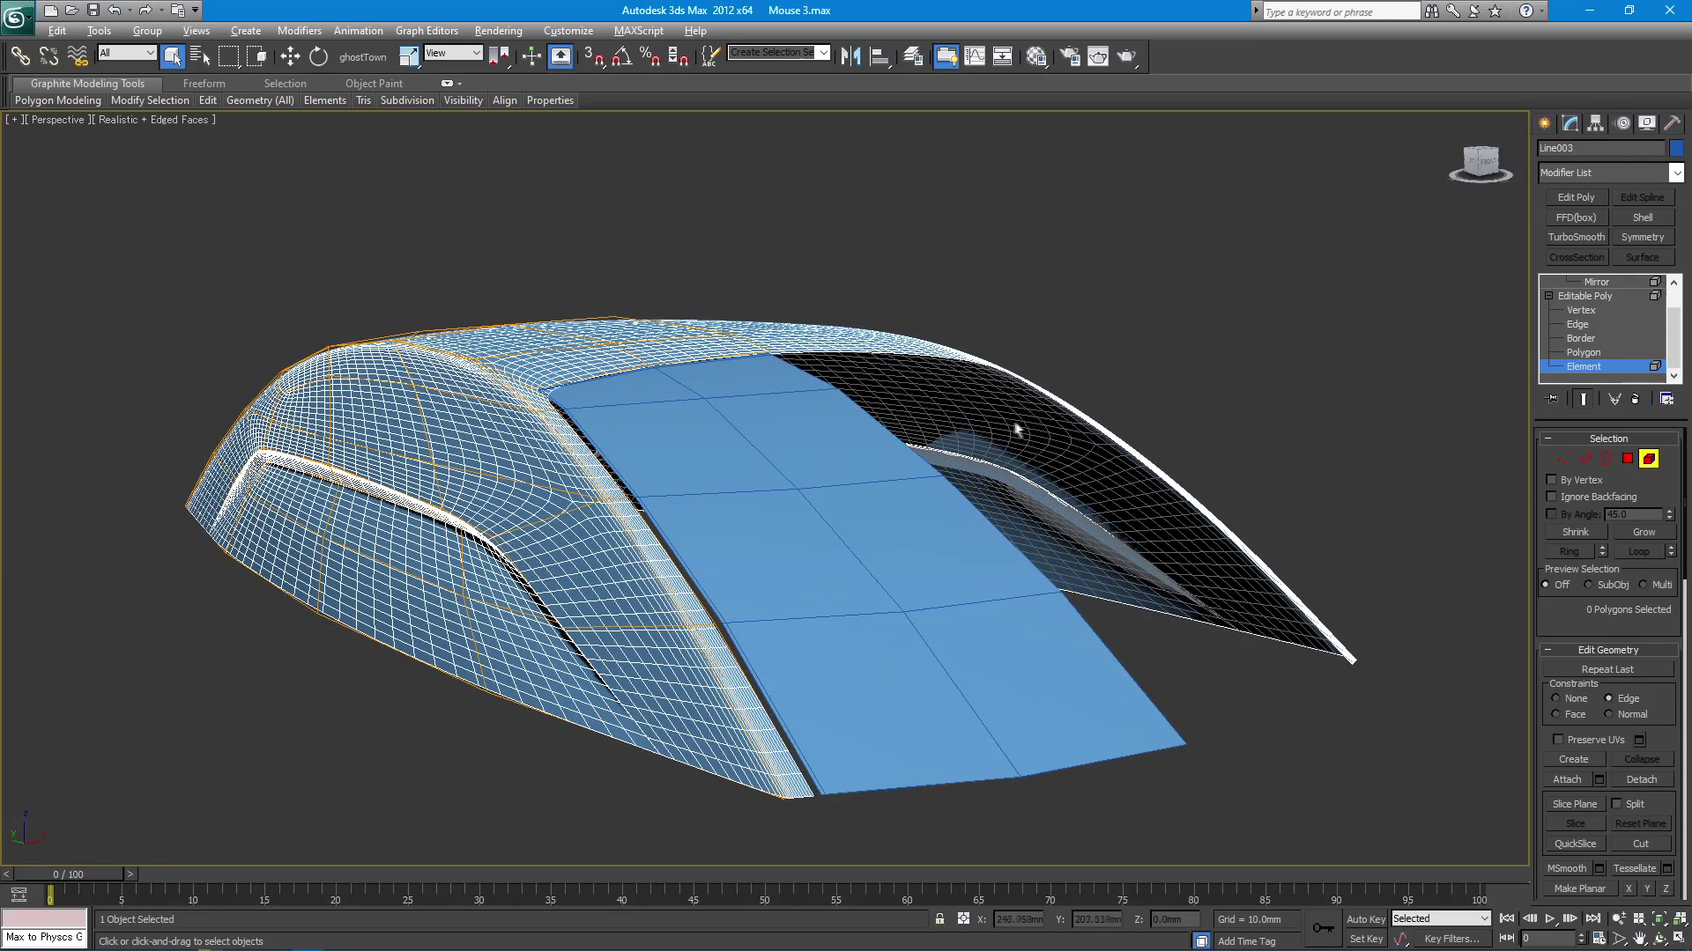
# Extrude the shell's border edges around the button opening downward in Z by about 1.56 mm, with the edit constraint set to None.
pyautogui.keyDown('alt'); pyautogui.moveTo(1011, 429); pyautogui.dragTo(1127, 399, button='middle'); pyautogui.keyUp('alt')
pyautogui.click(1544, 125)
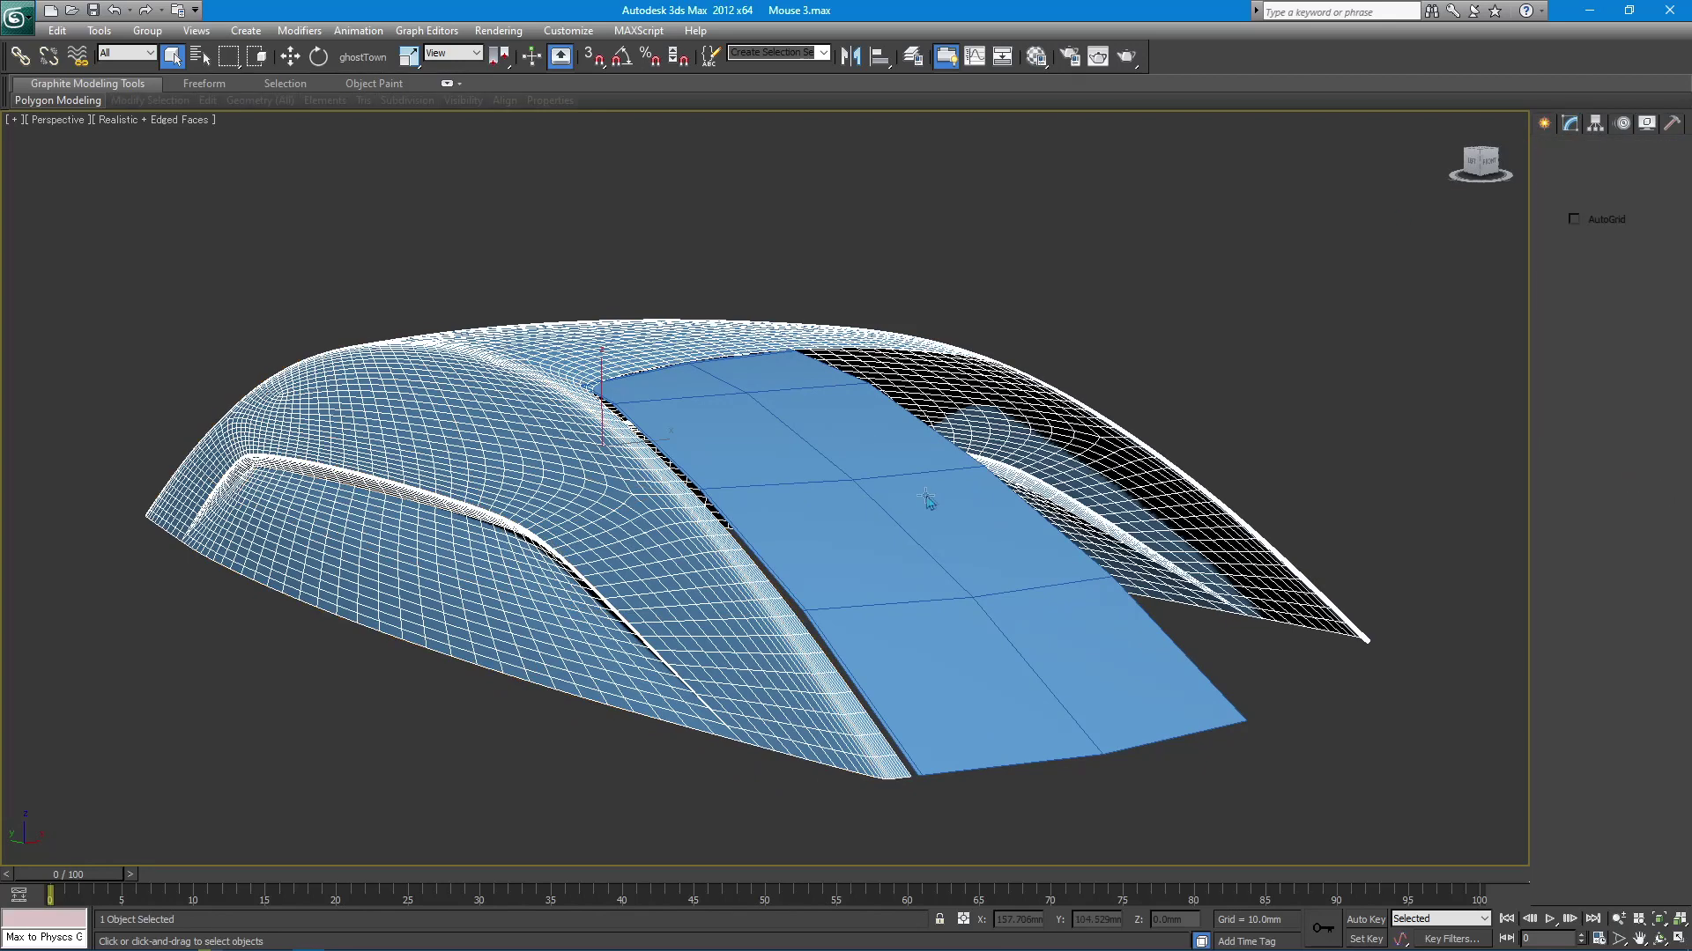
pyautogui.click(897, 523)
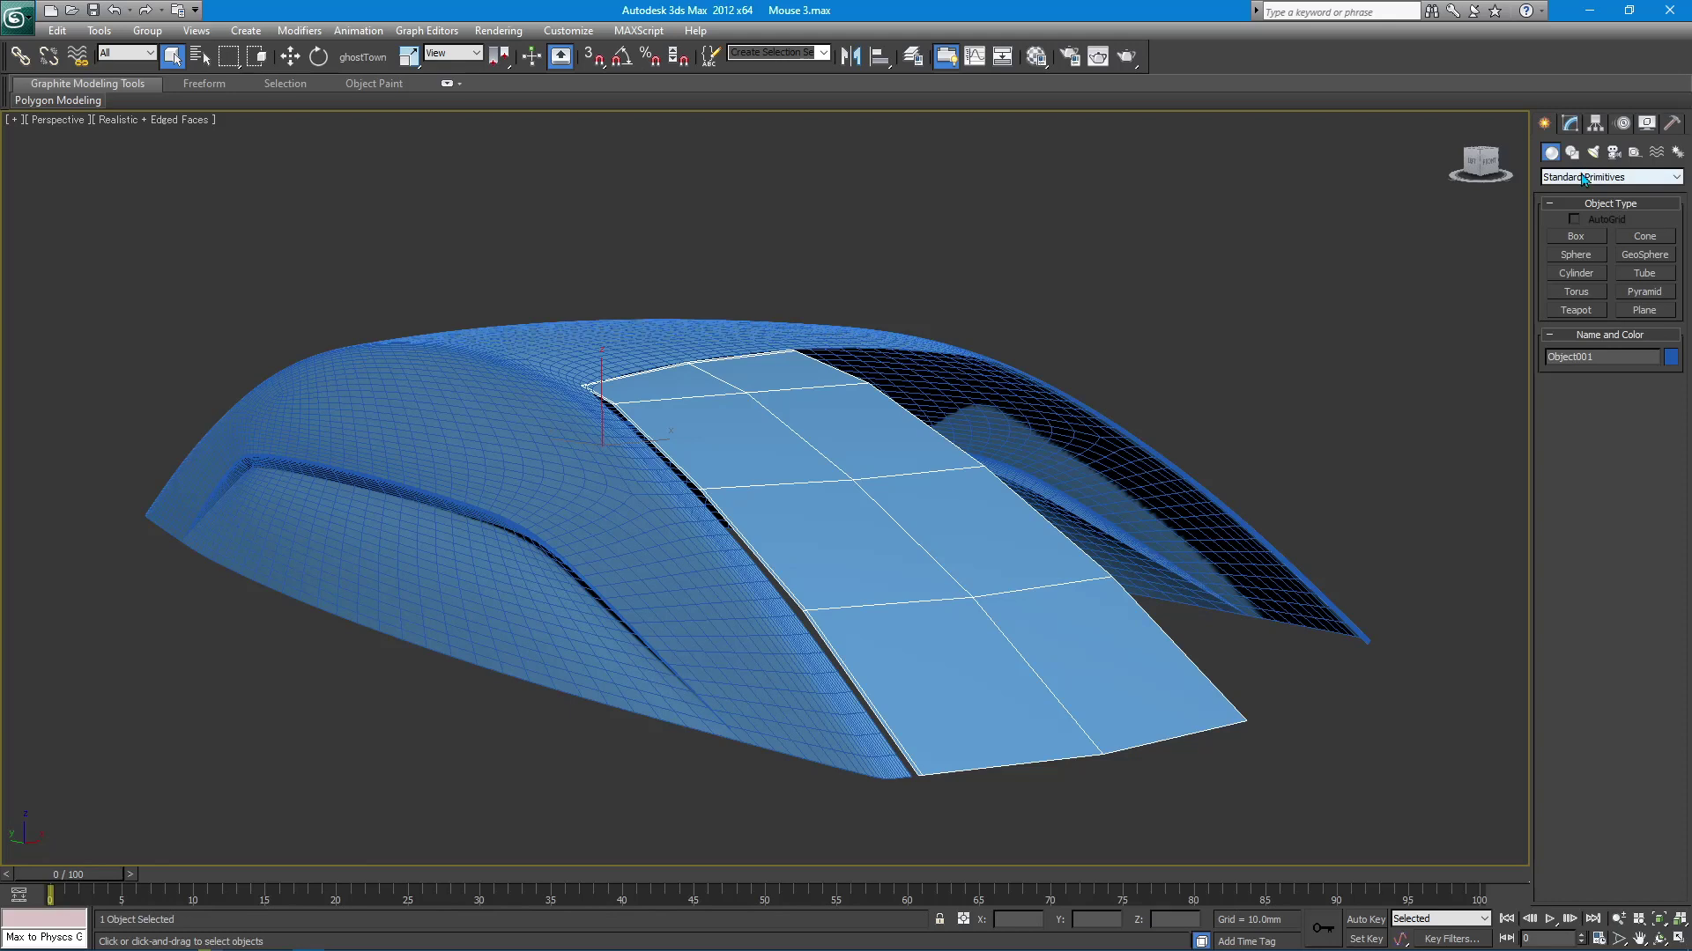
pyautogui.click(730, 335)
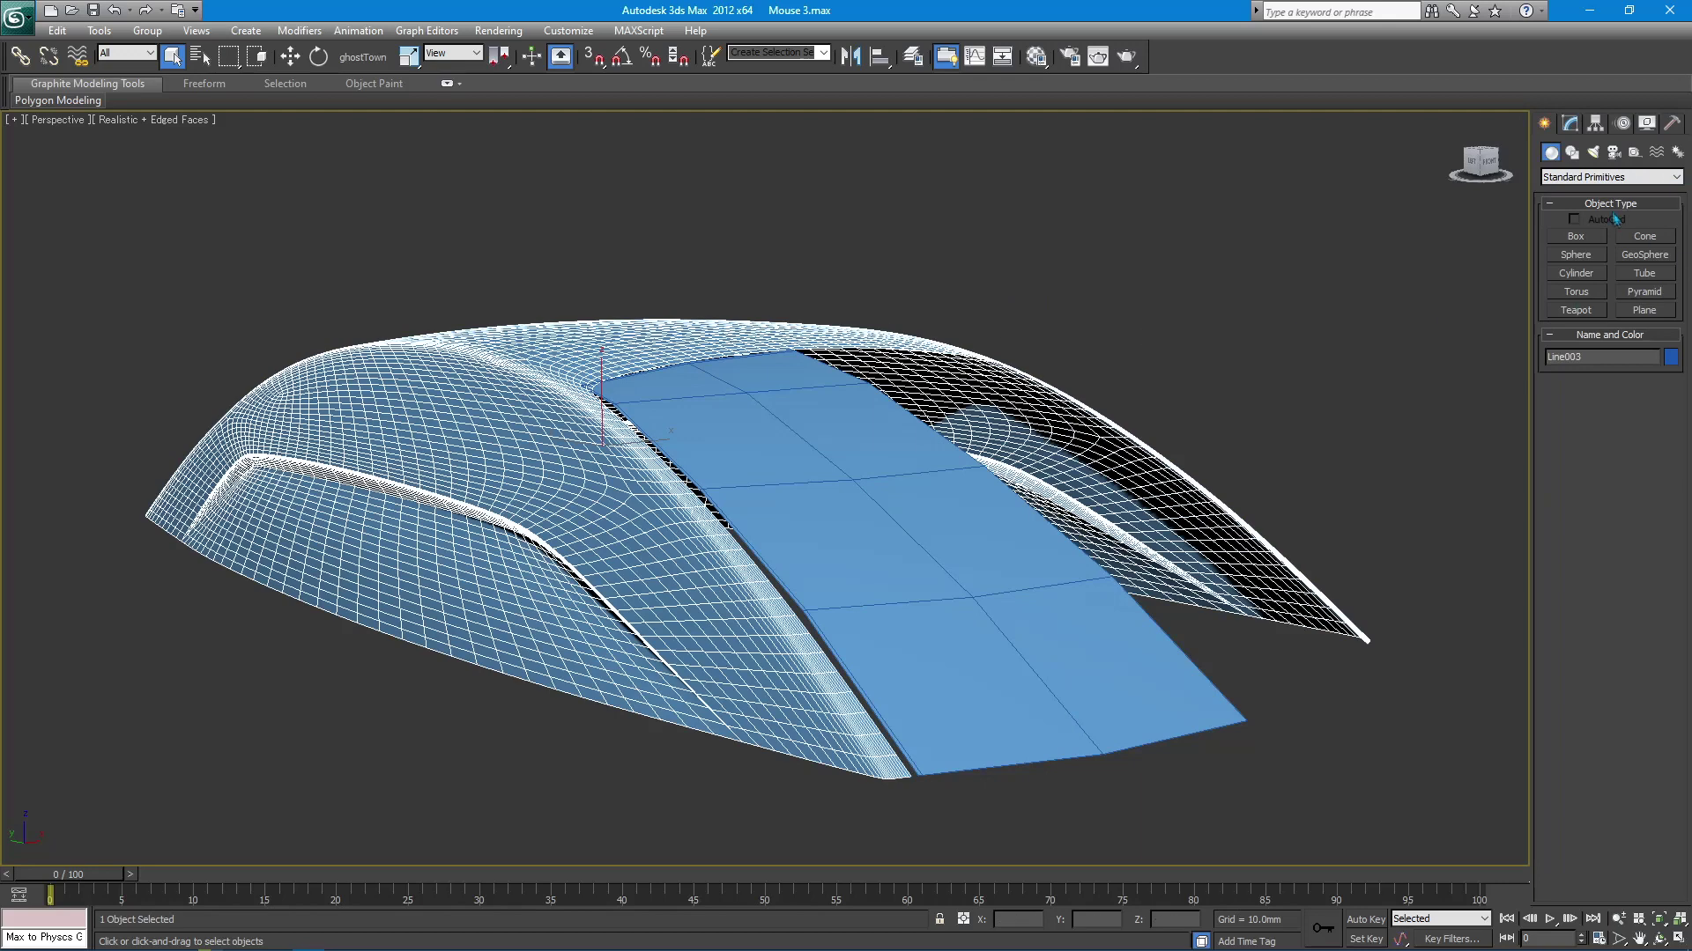
pyautogui.click(1570, 125)
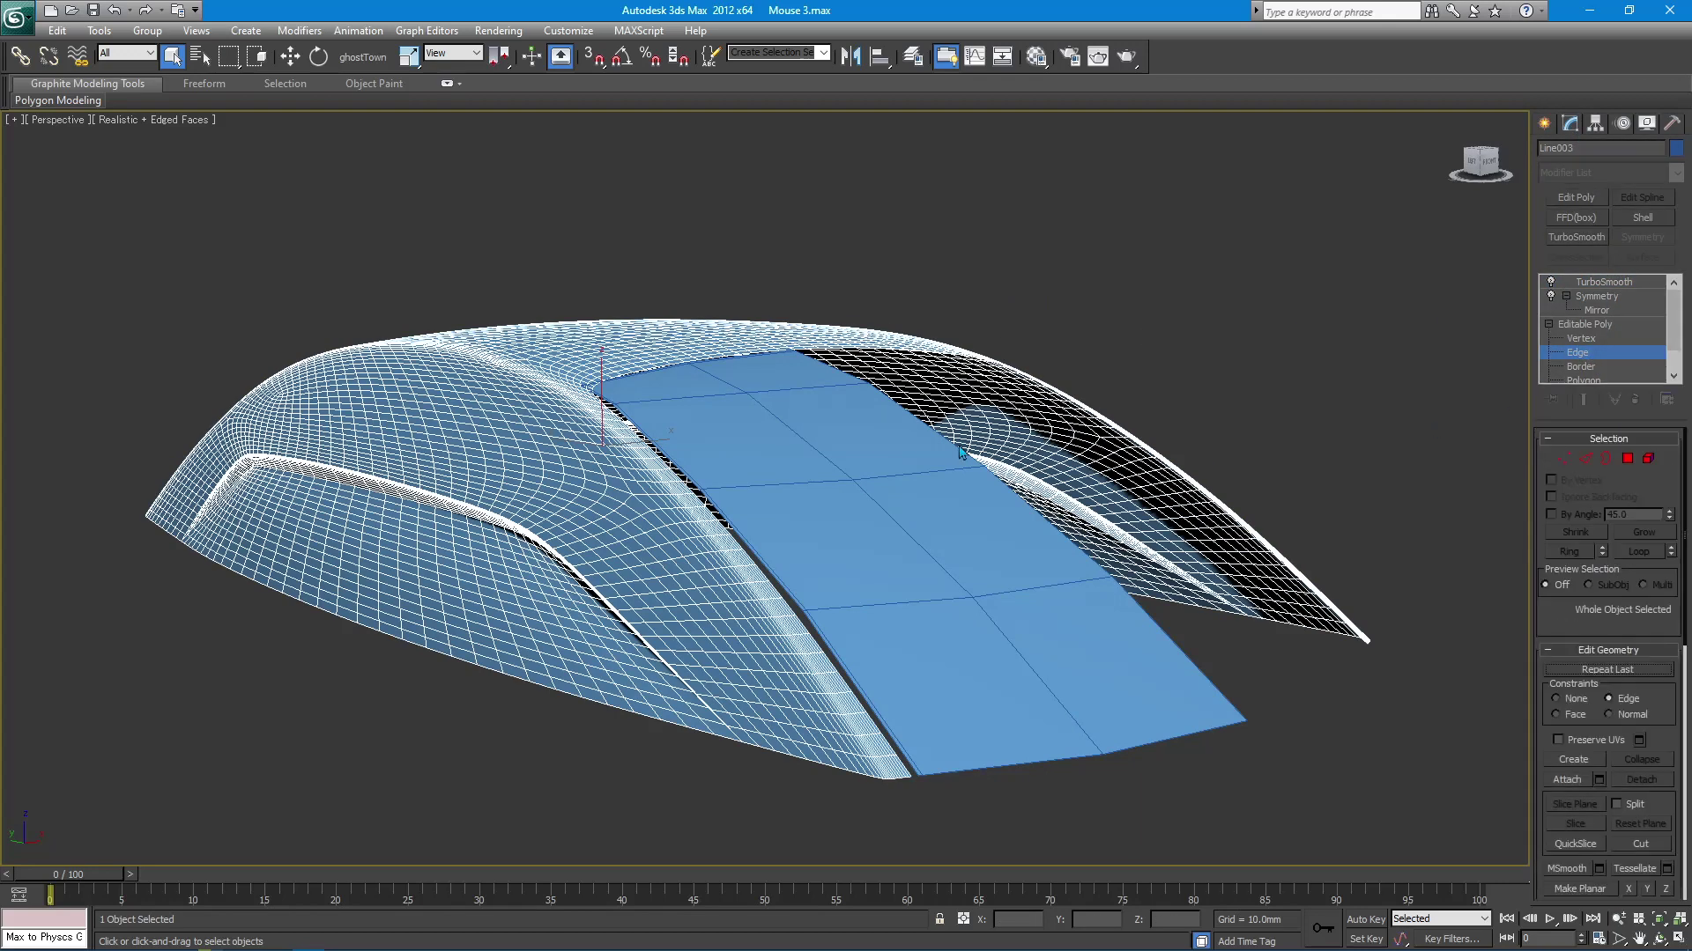
pyautogui.press('2')
pyautogui.click(1579, 401)
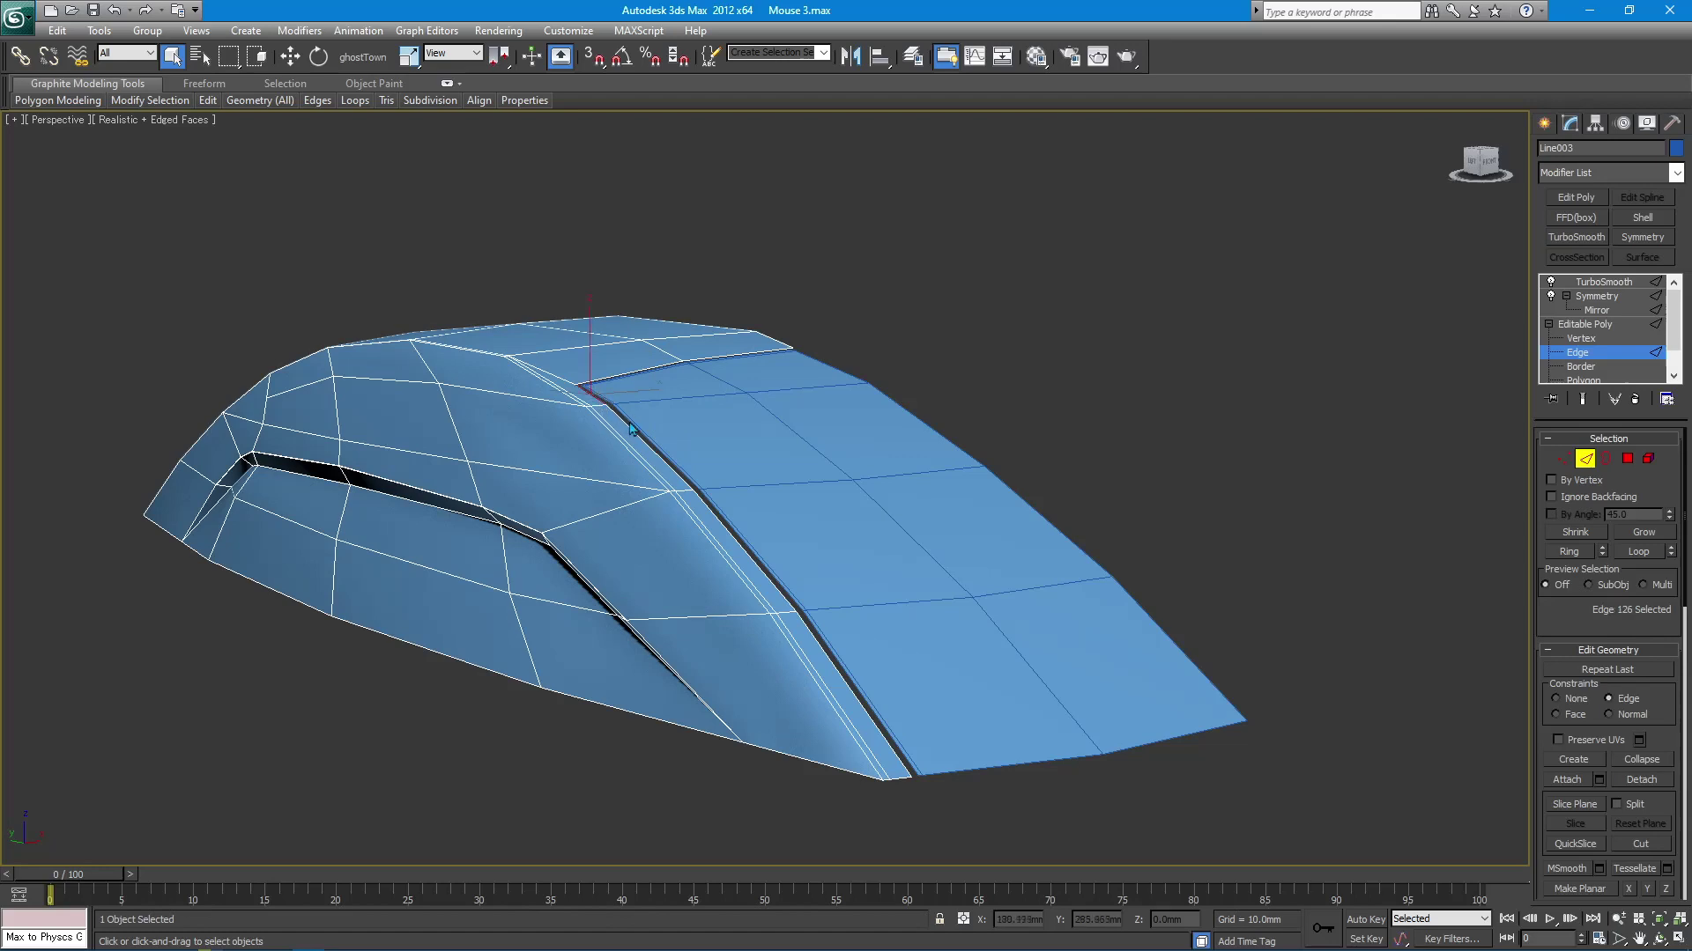
pyautogui.doubleClick(627, 424)
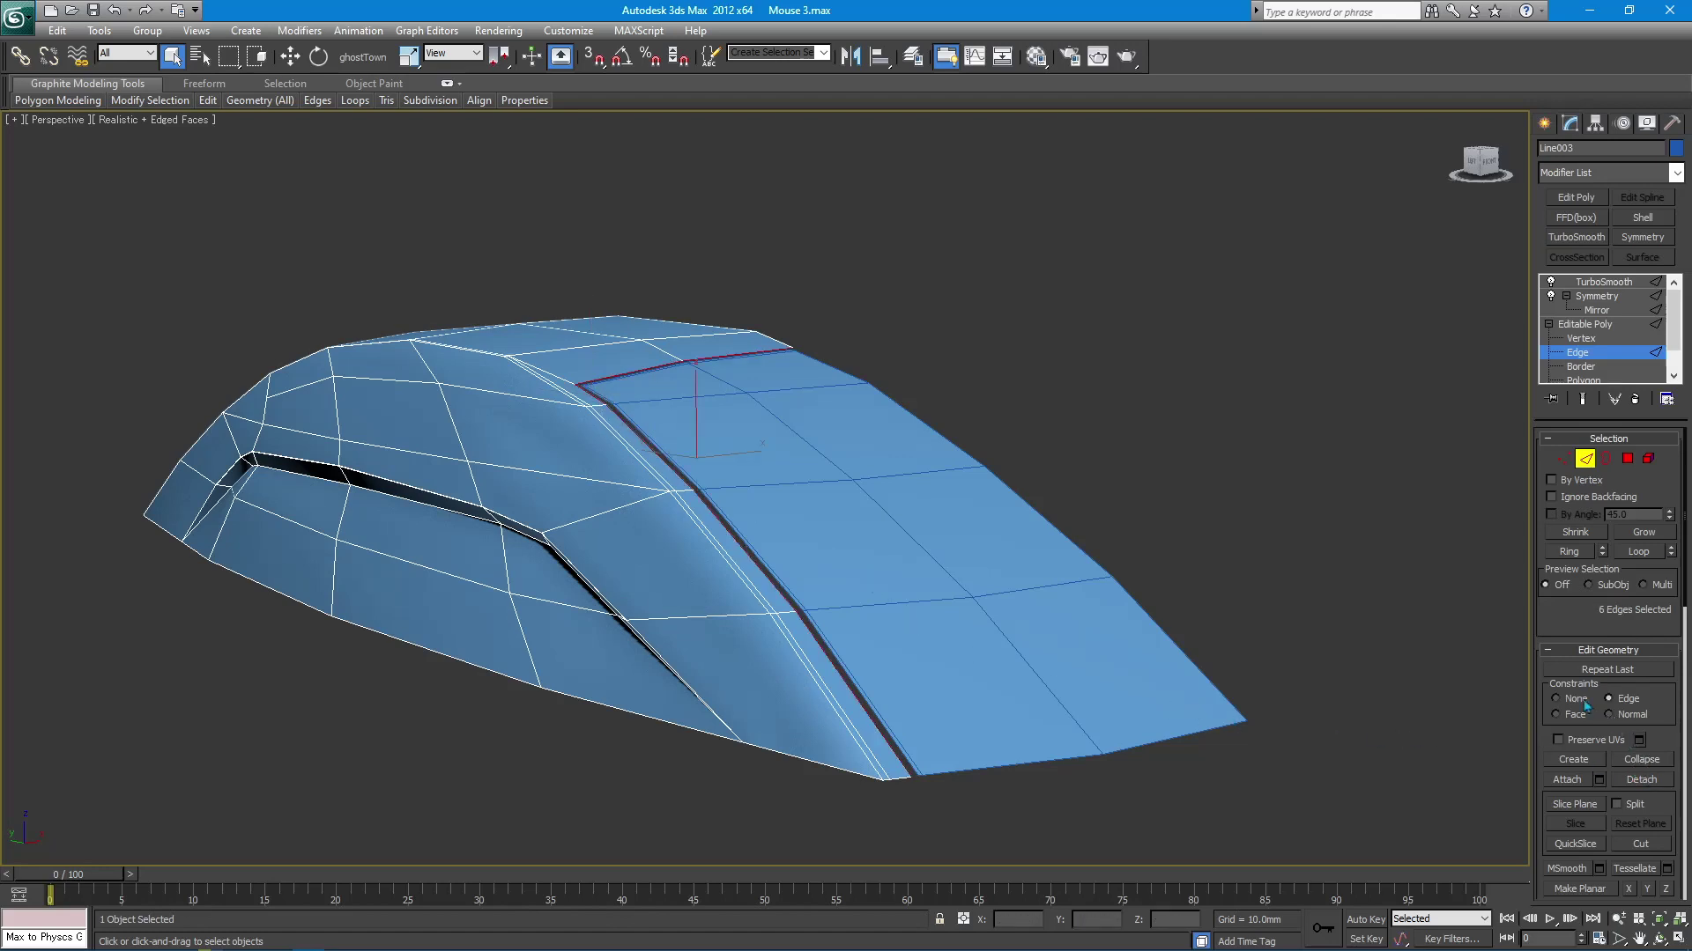
pyautogui.press('w')
pyautogui.moveTo(698, 408); pyautogui.dragTo(707, 445)
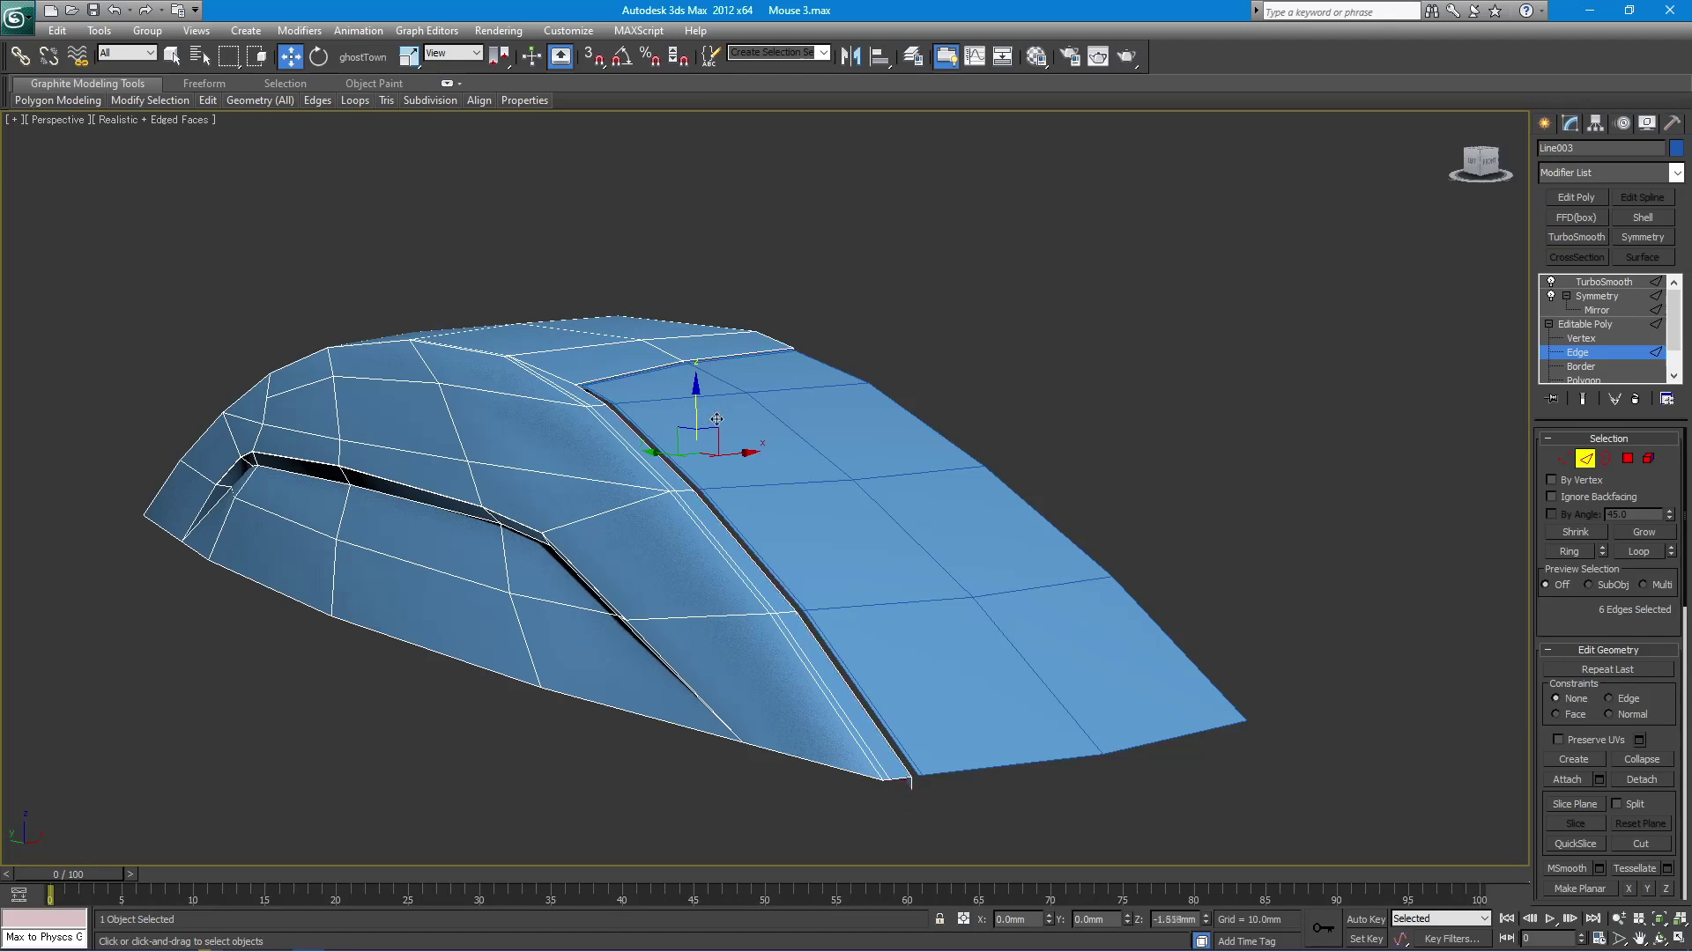
# Examine the extruded lip along the button opening, checking its front end at vertex level.
pyautogui.keyDown('alt'); pyautogui.moveTo(716, 420); pyautogui.dragTo(974, 344, button='middle'); pyautogui.keyUp('alt')
pyautogui.scroll(3, 973, 344)
pyautogui.keyDown('alt'); pyautogui.moveTo(846, 519); pyautogui.dragTo(780, 482, button='middle'); pyautogui.keyUp('alt')
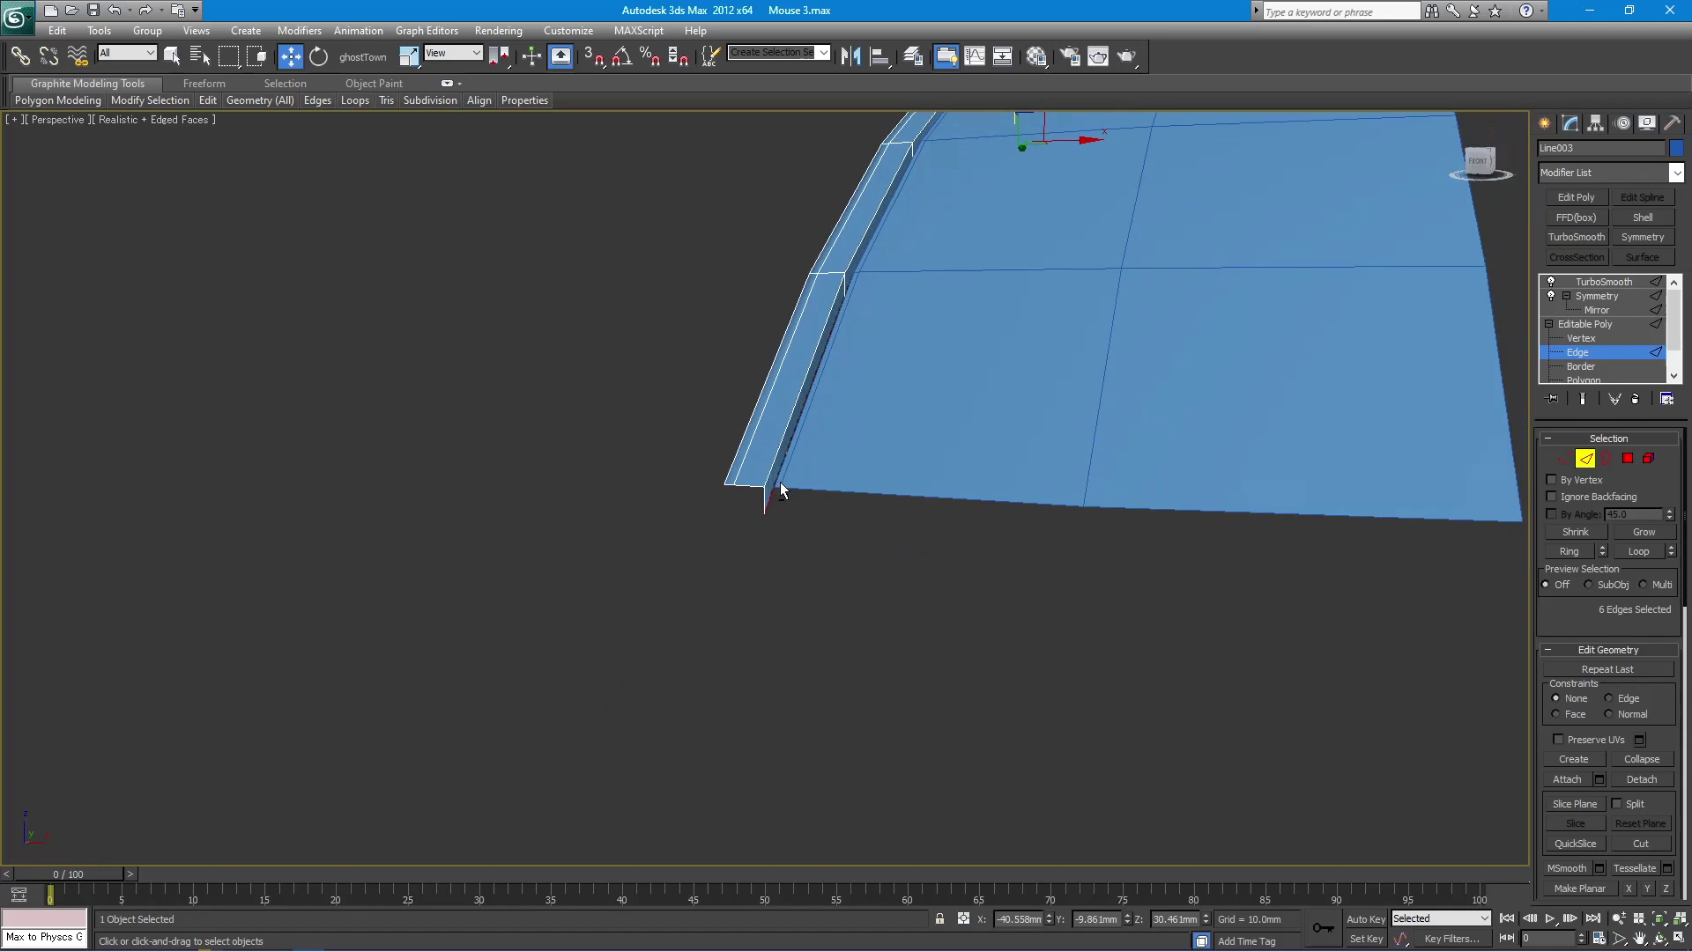
pyautogui.rightClick(837, 500)
pyautogui.click(793, 593)
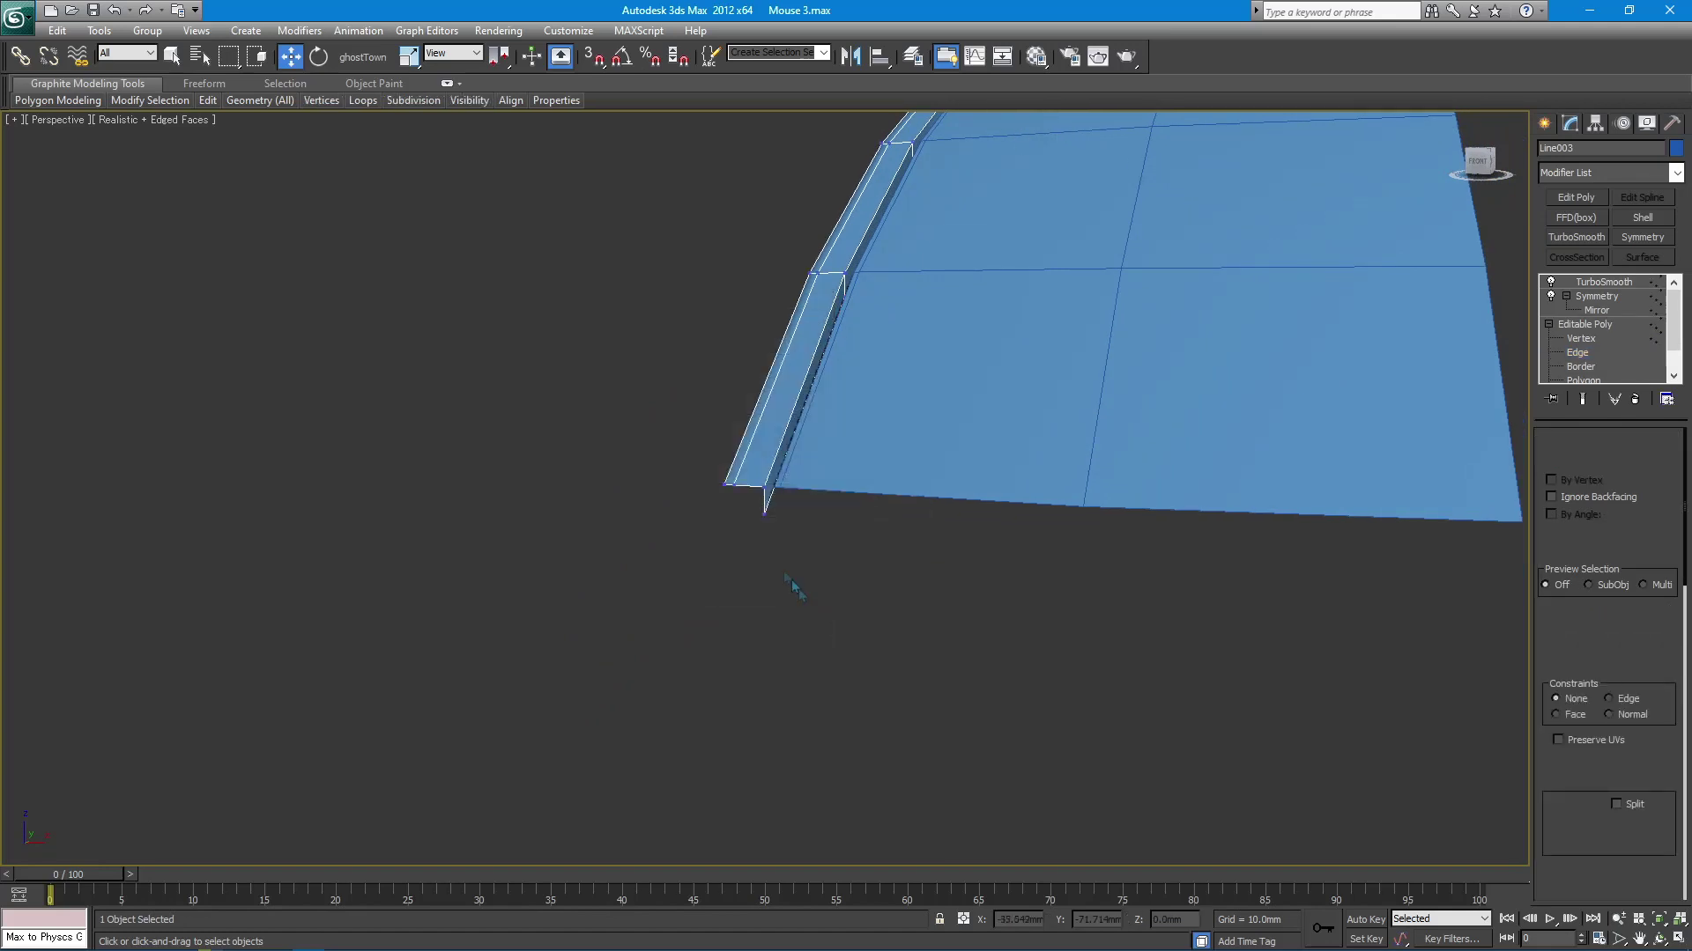
pyautogui.press('w')
pyautogui.scroll(-5, 911, 468)
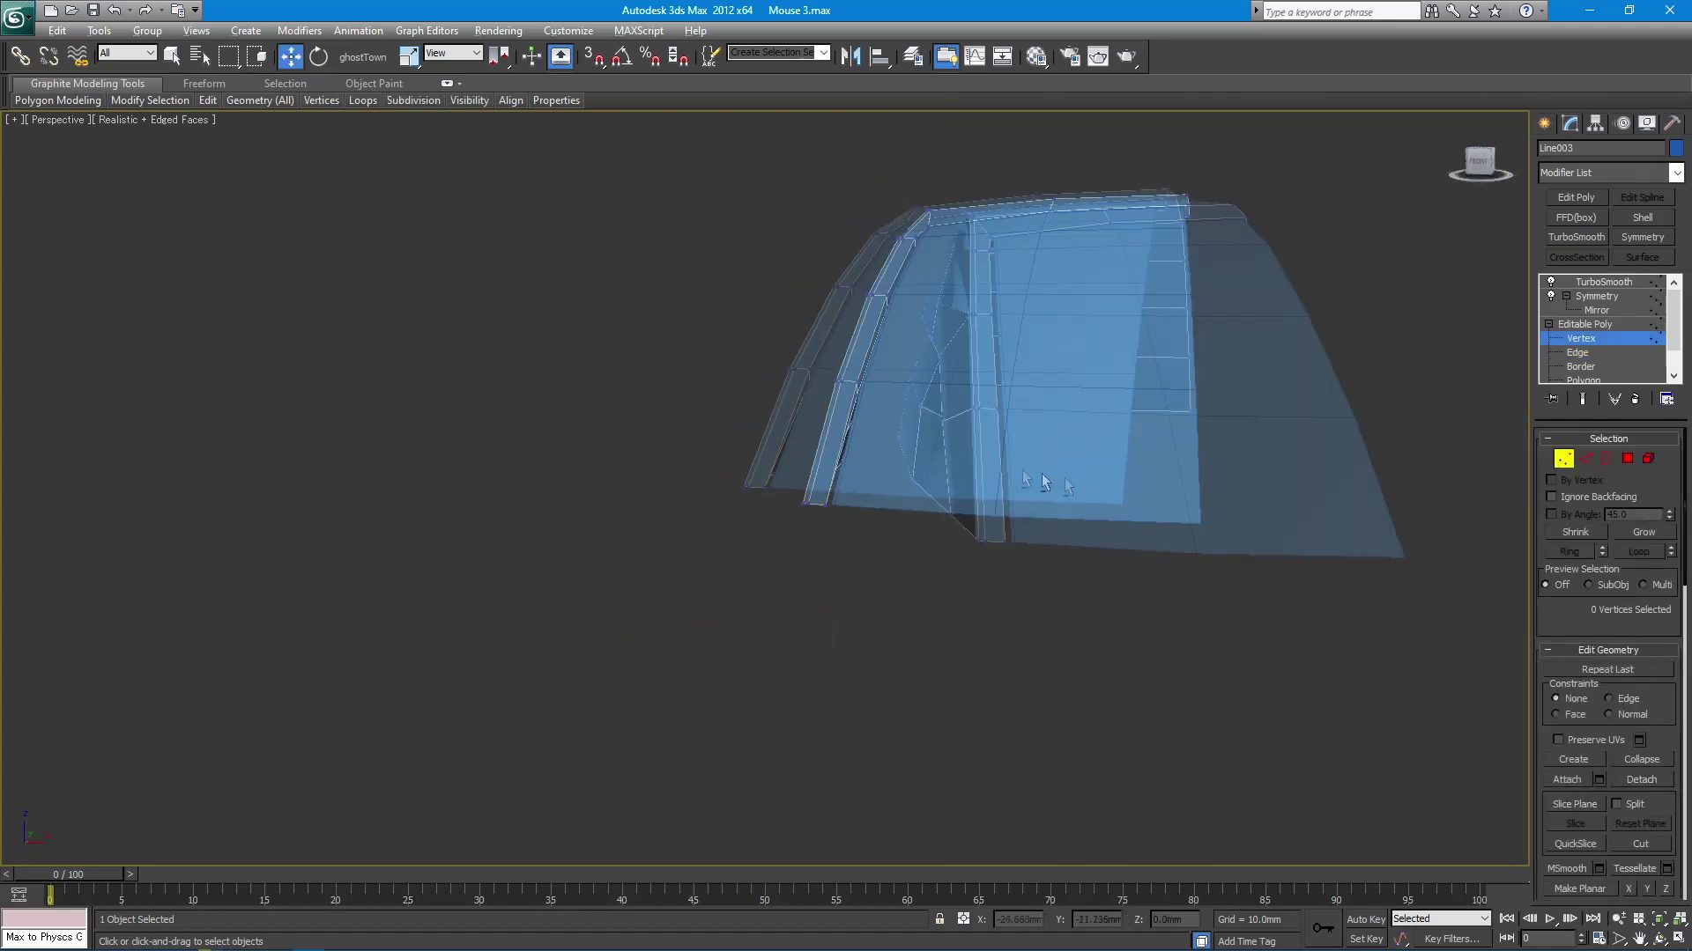
pyautogui.moveTo(736, 428); pyautogui.dragTo(830, 433, button='middle')
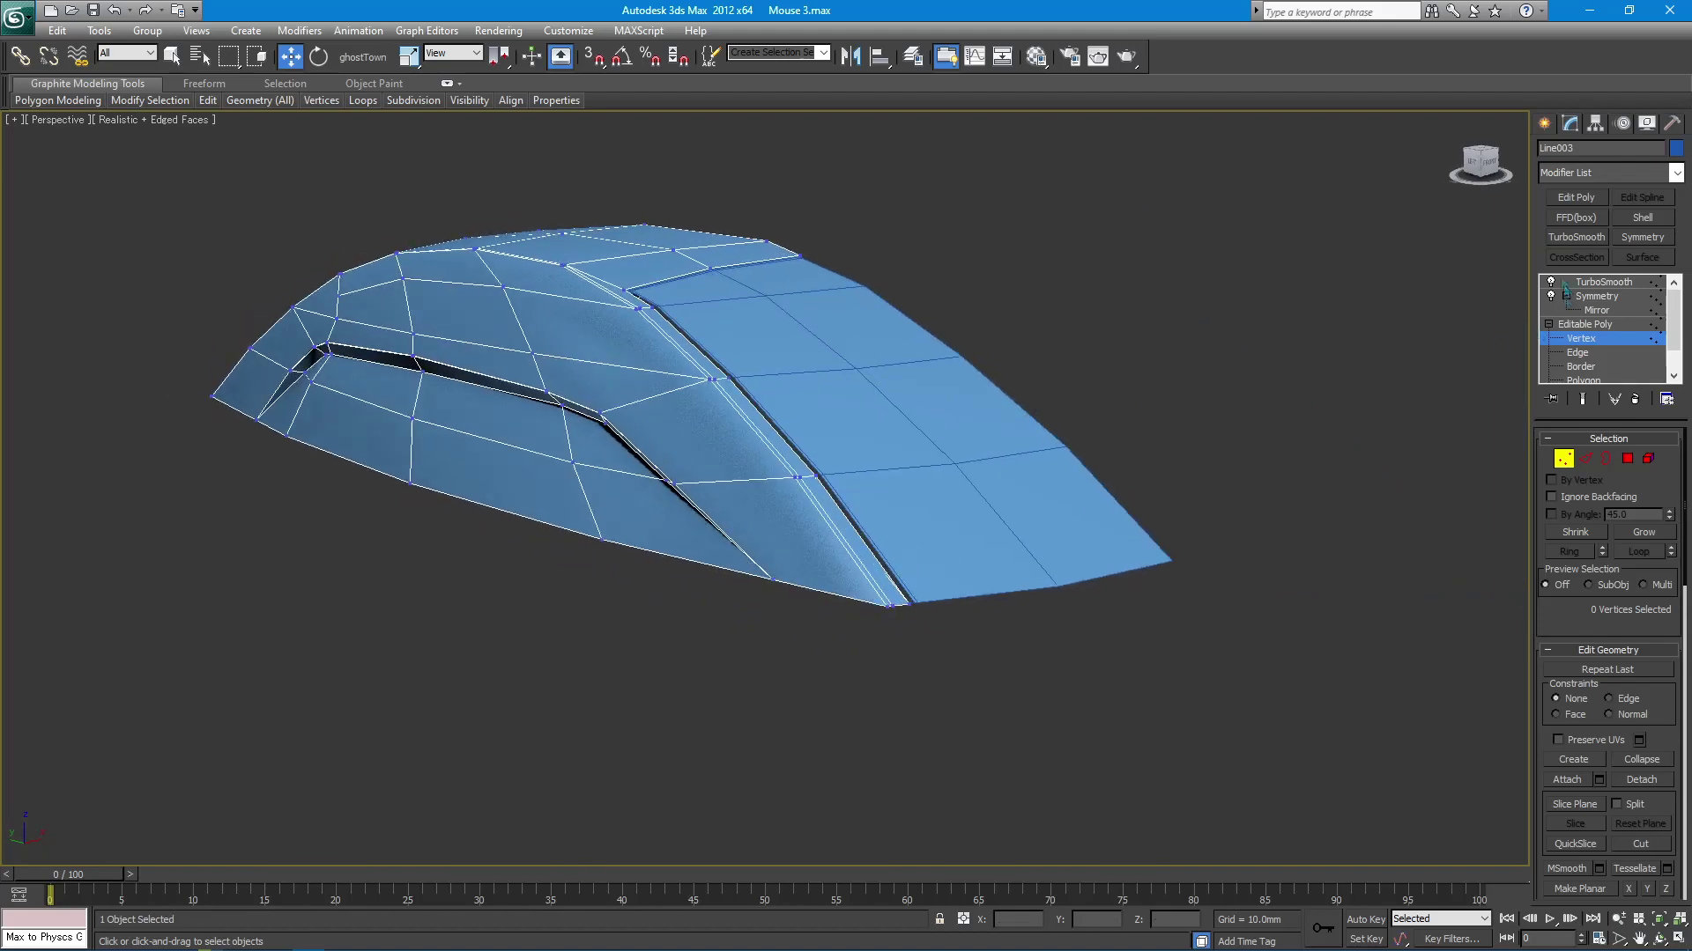
# Leave vertex level, deselect the shell and inspect the smoothed button opening without edged faces.
pyautogui.click(1579, 289)
pyautogui.click(1268, 361)
pyautogui.press('F4')
pyautogui.keyDown('alt'); pyautogui.moveTo(1133, 370); pyautogui.dragTo(852, 432, button='middle'); pyautogui.keyUp('alt')
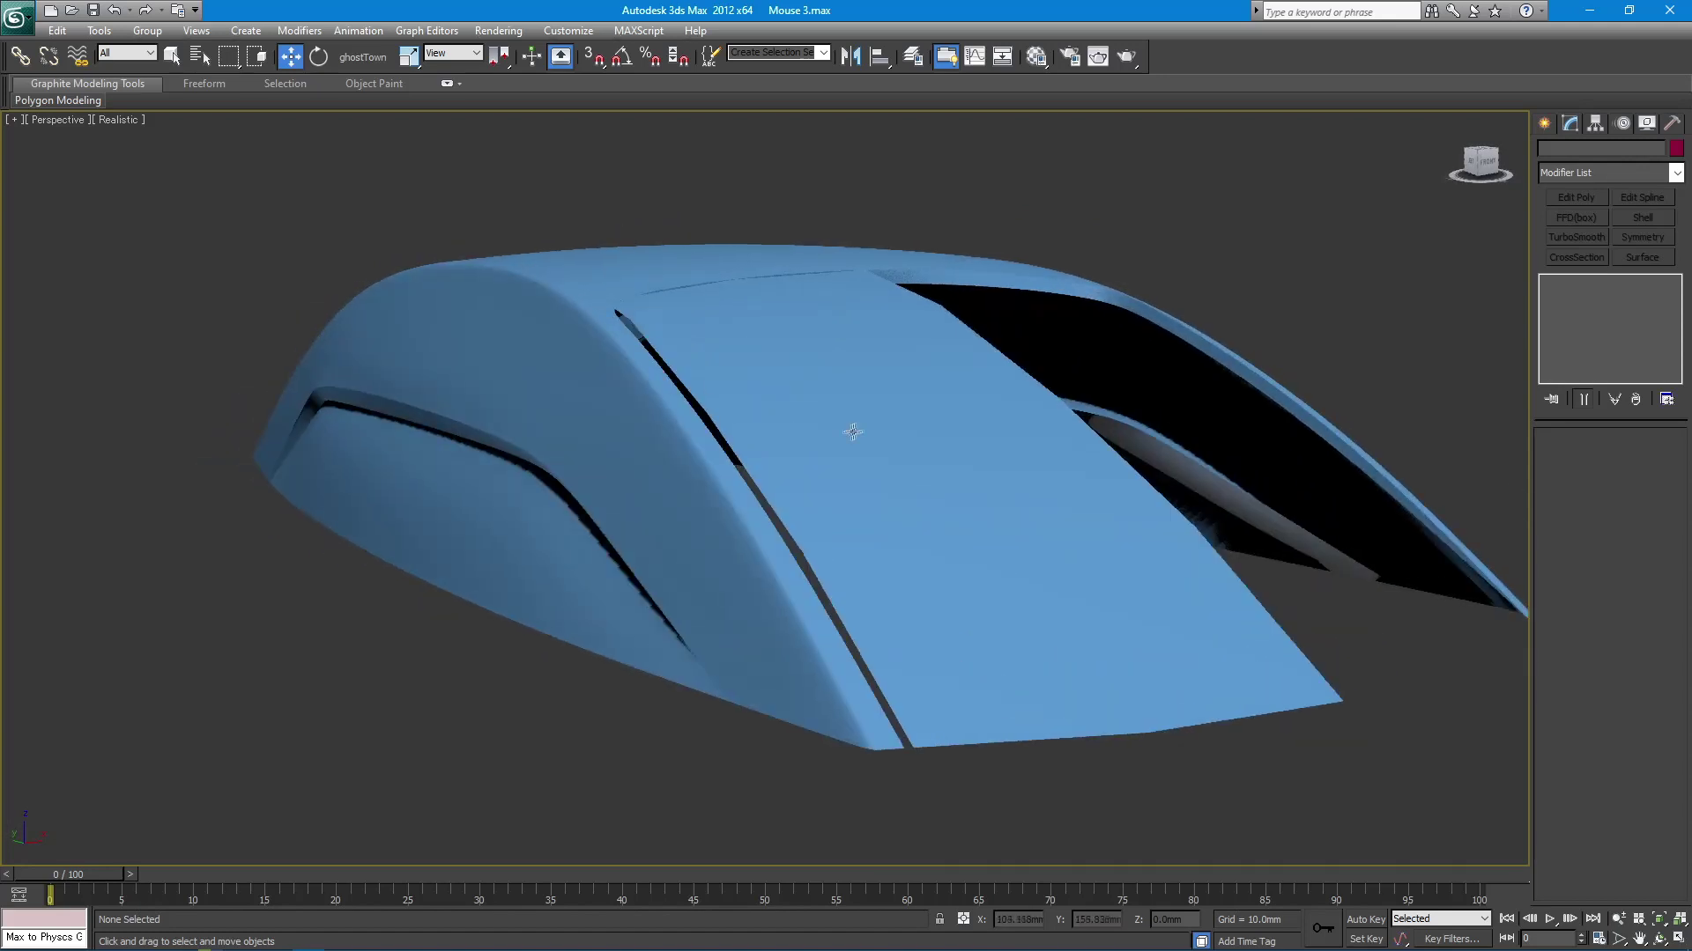
# Apply a Shell modifier to the detached button with outer amount 0 mm and inner amount 0.99 mm.
pyautogui.press('q')
pyautogui.click(855, 430)
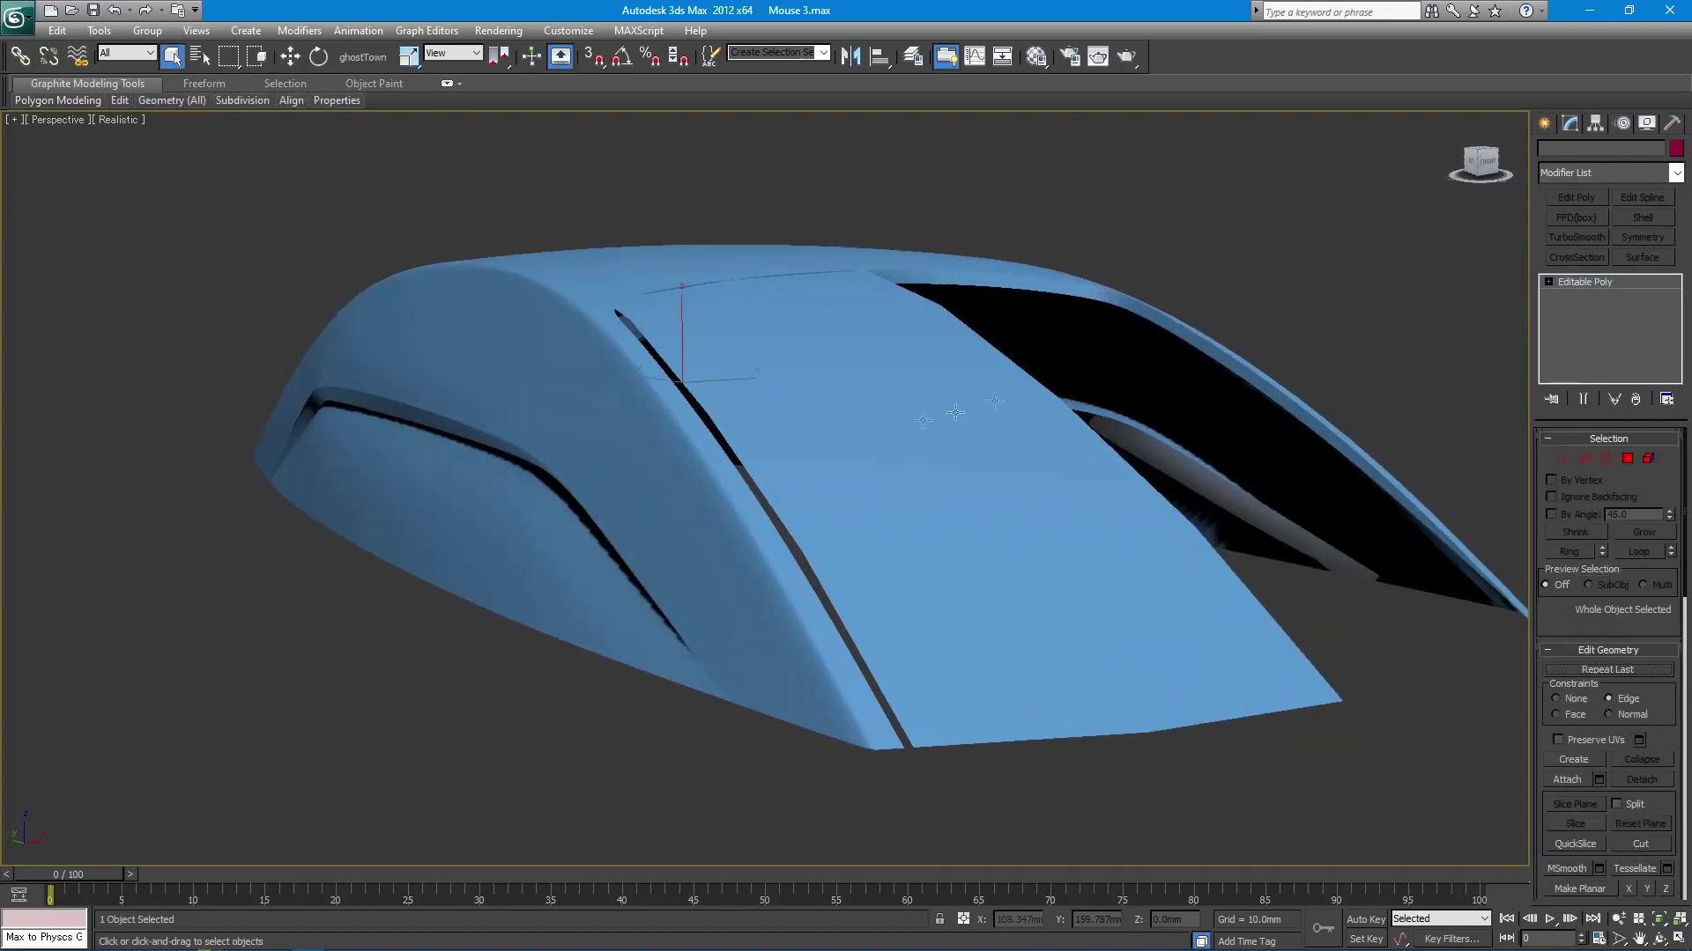
pyautogui.click(1643, 218)
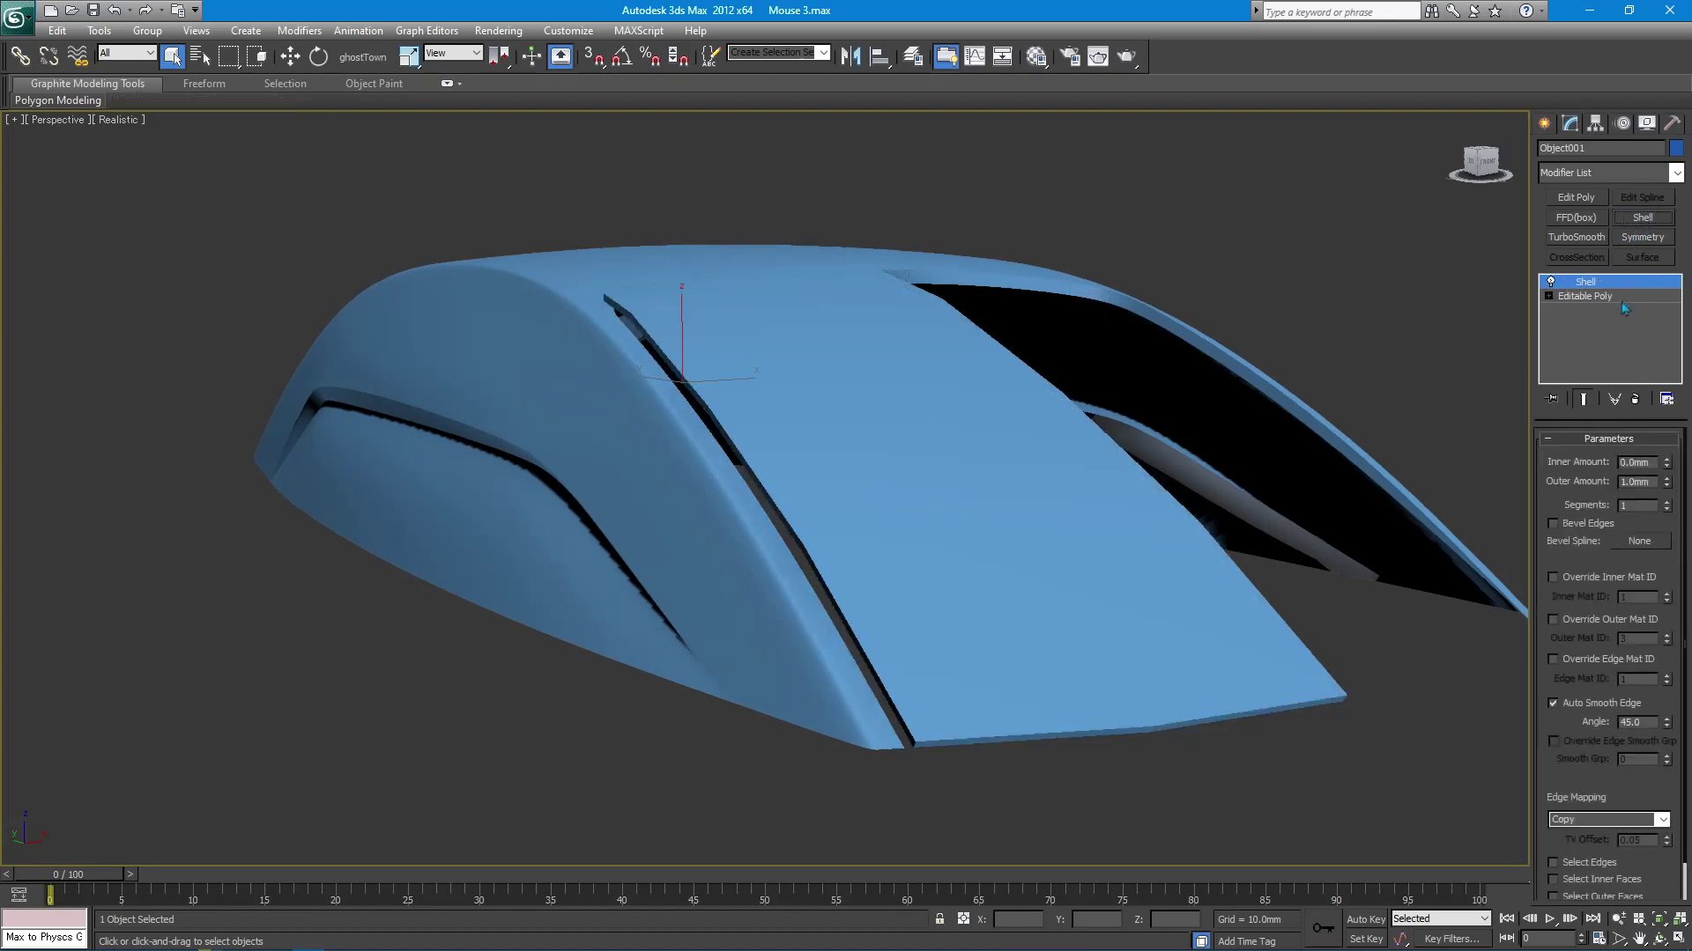
pyautogui.rightClick(1668, 482)
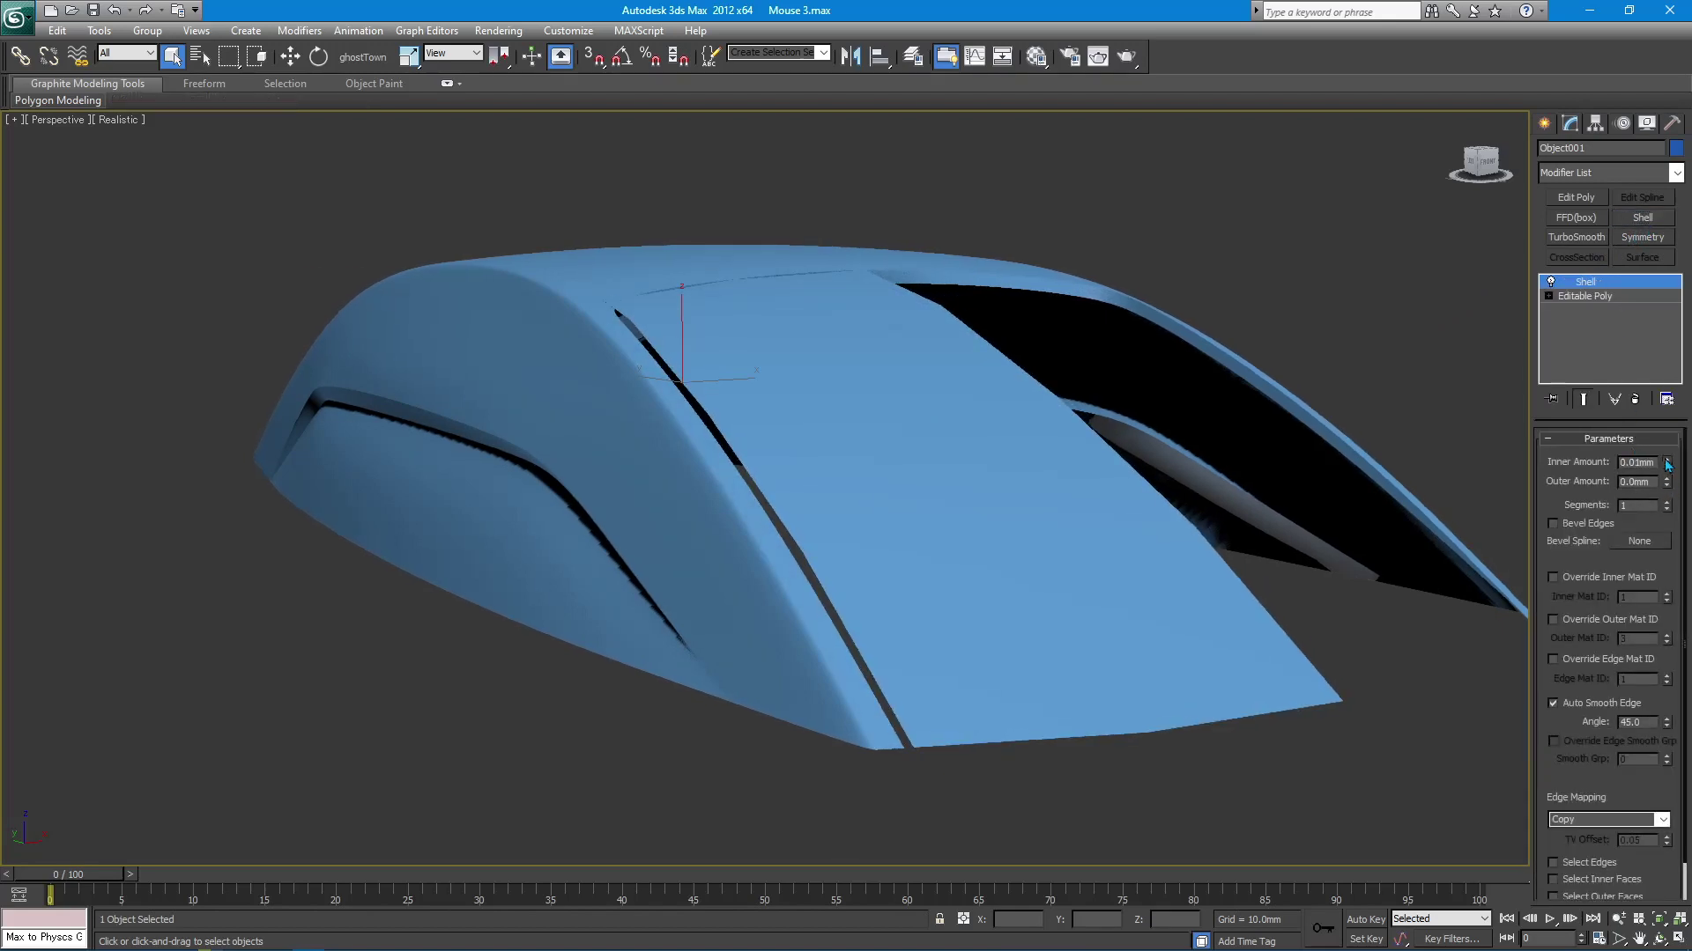
pyautogui.moveTo(1667, 465); pyautogui.dragTo(1646, 358)
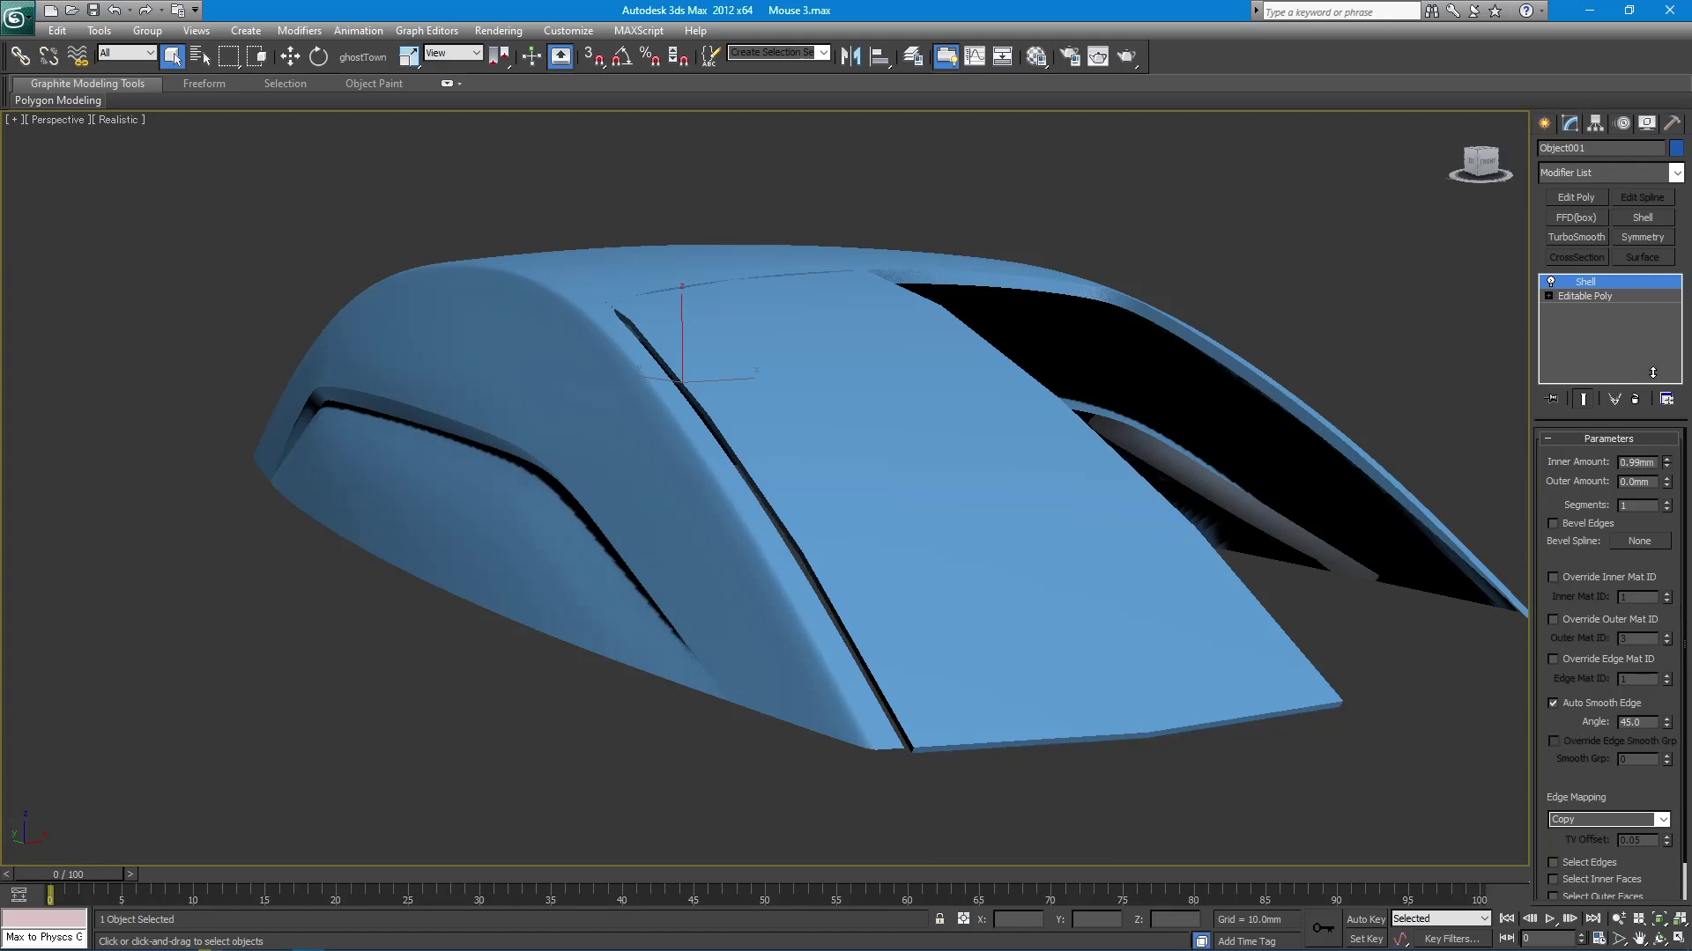
# Copy the main shell's Symmetry and TurboSmooth modifiers onto the detached button.
pyautogui.click(684, 498)
pyautogui.moveTo(1616, 298); pyautogui.dragTo(955, 523)
pyautogui.click(636, 473)
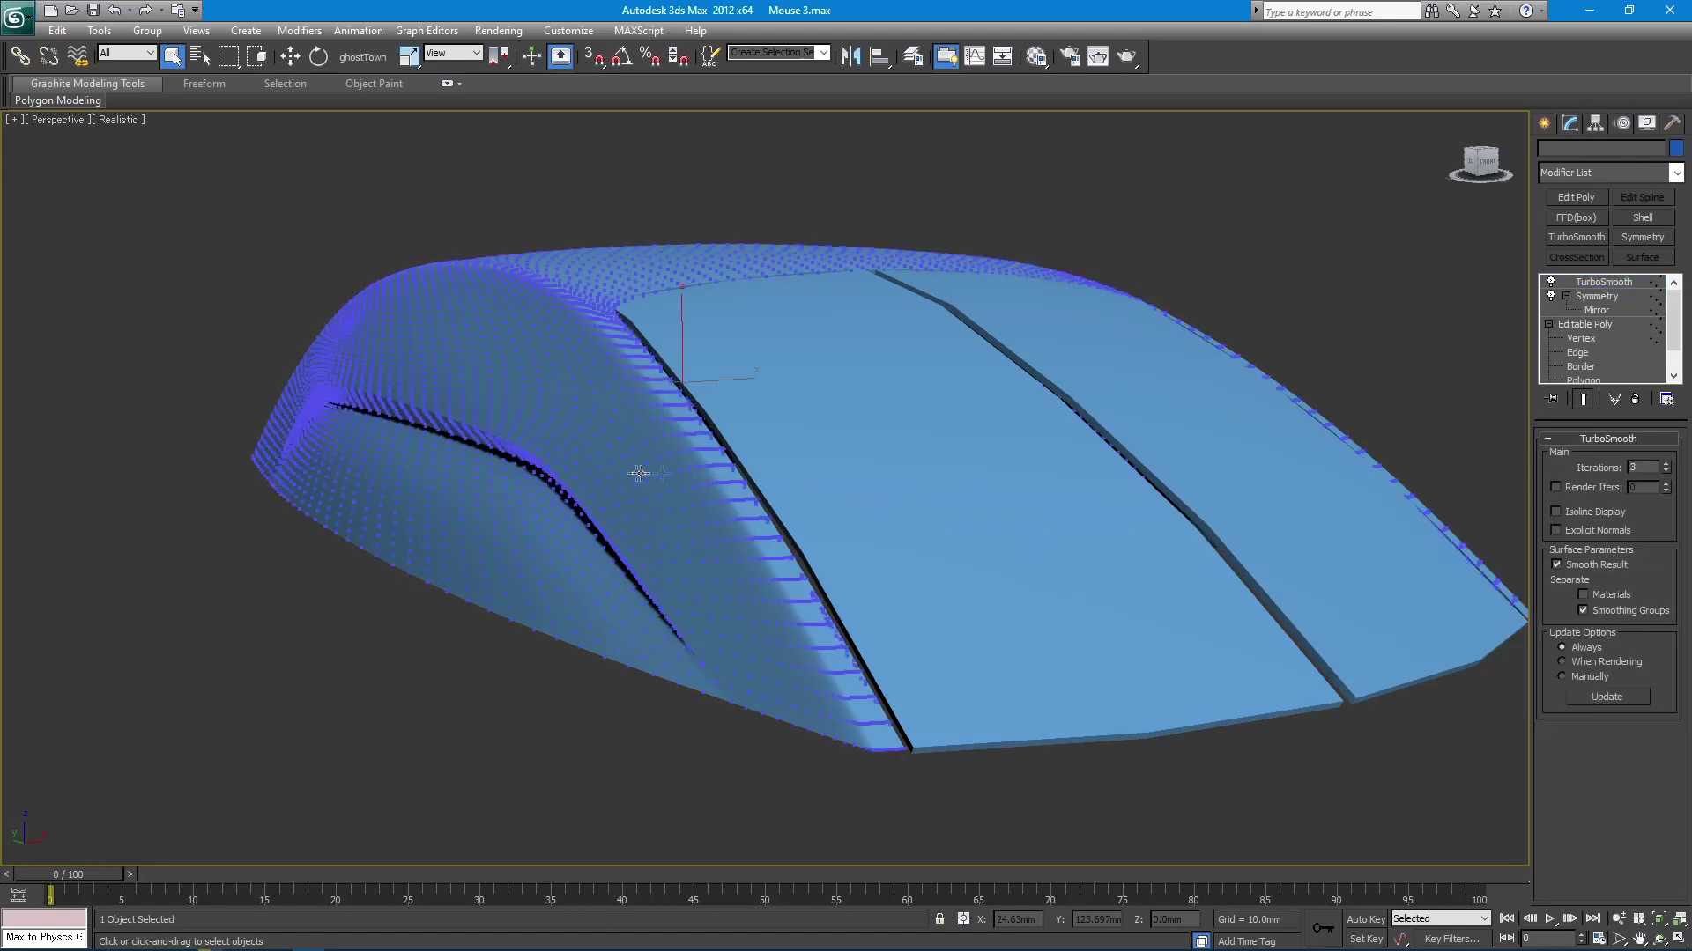
# Move the button's Shell modifier above TurboSmooth in its stack, then deselect the button and review the gaps.
pyautogui.click(976, 467)
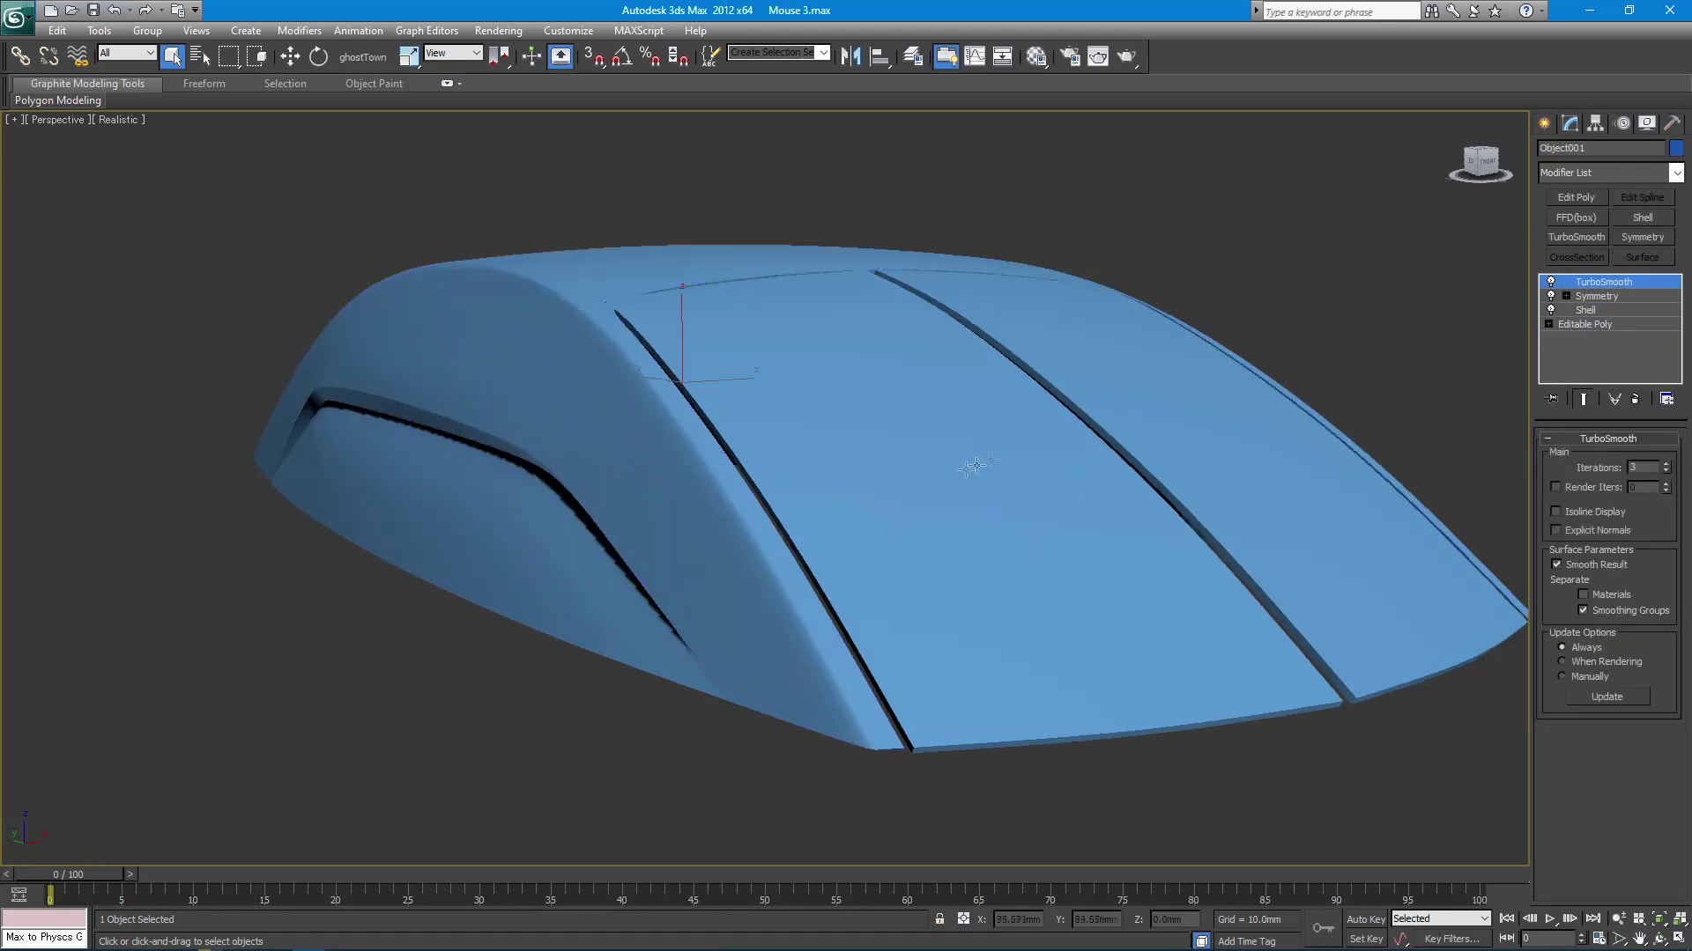
pyautogui.click(1608, 314)
pyautogui.moveTo(1619, 283); pyautogui.dragTo(1619, 286)
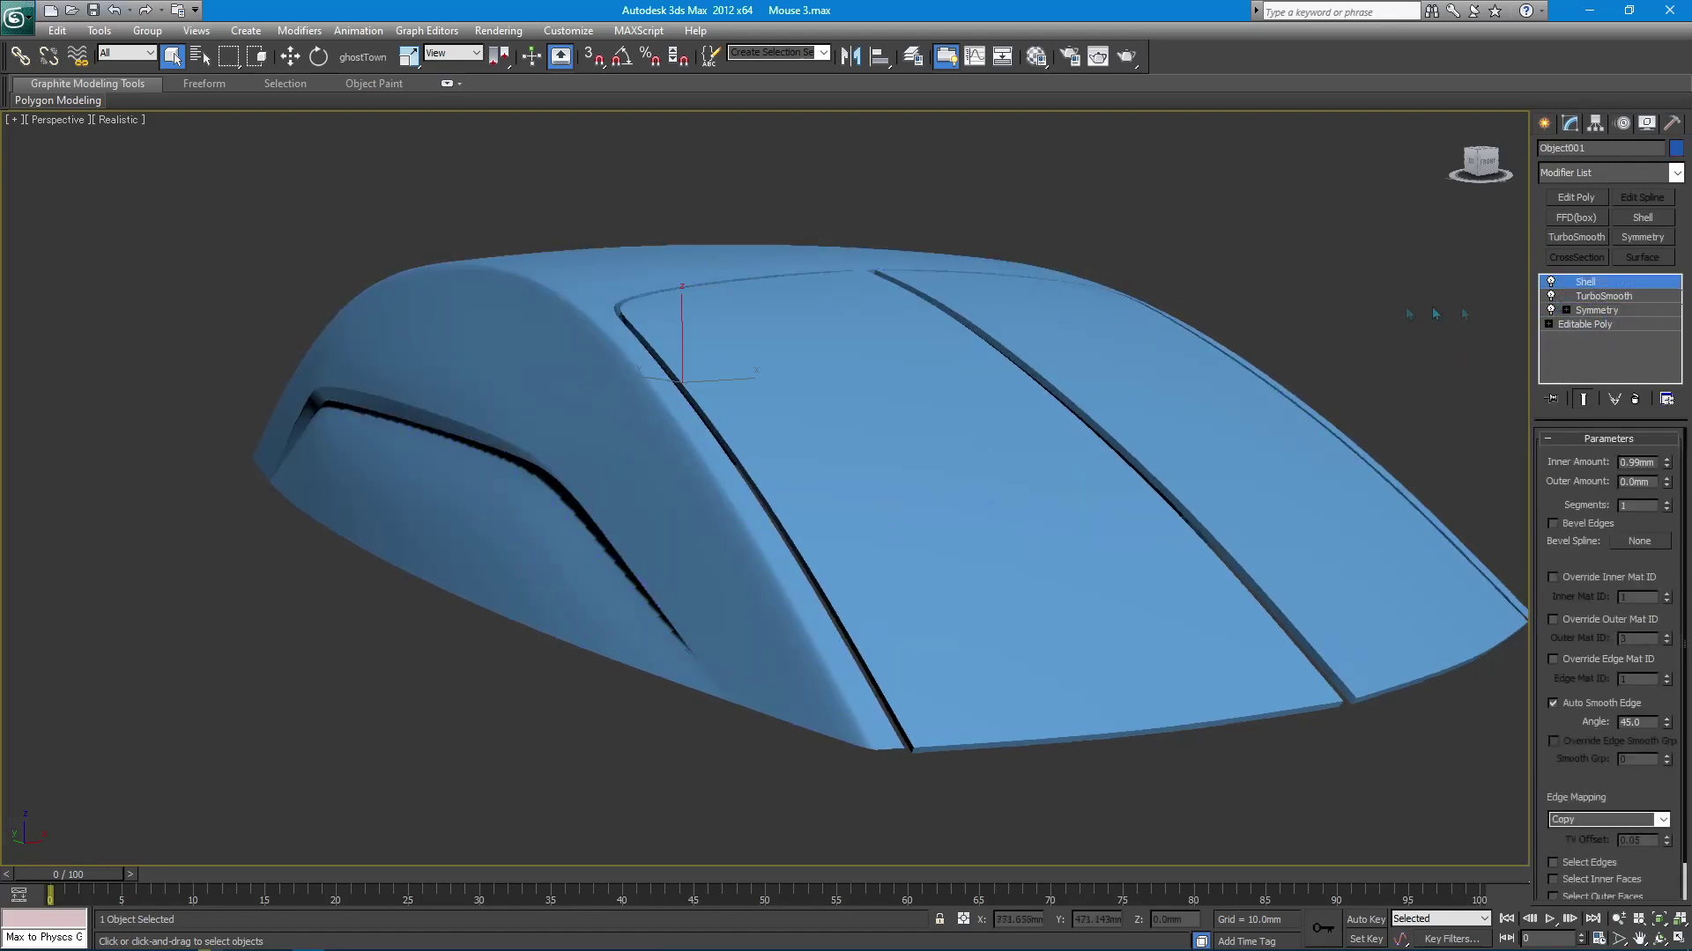
pyautogui.click(1332, 264)
pyautogui.scroll(1, 1015, 410)
pyautogui.keyDown('alt'); pyautogui.moveTo(1015, 409); pyautogui.dragTo(887, 481, button='middle'); pyautogui.keyUp('alt')
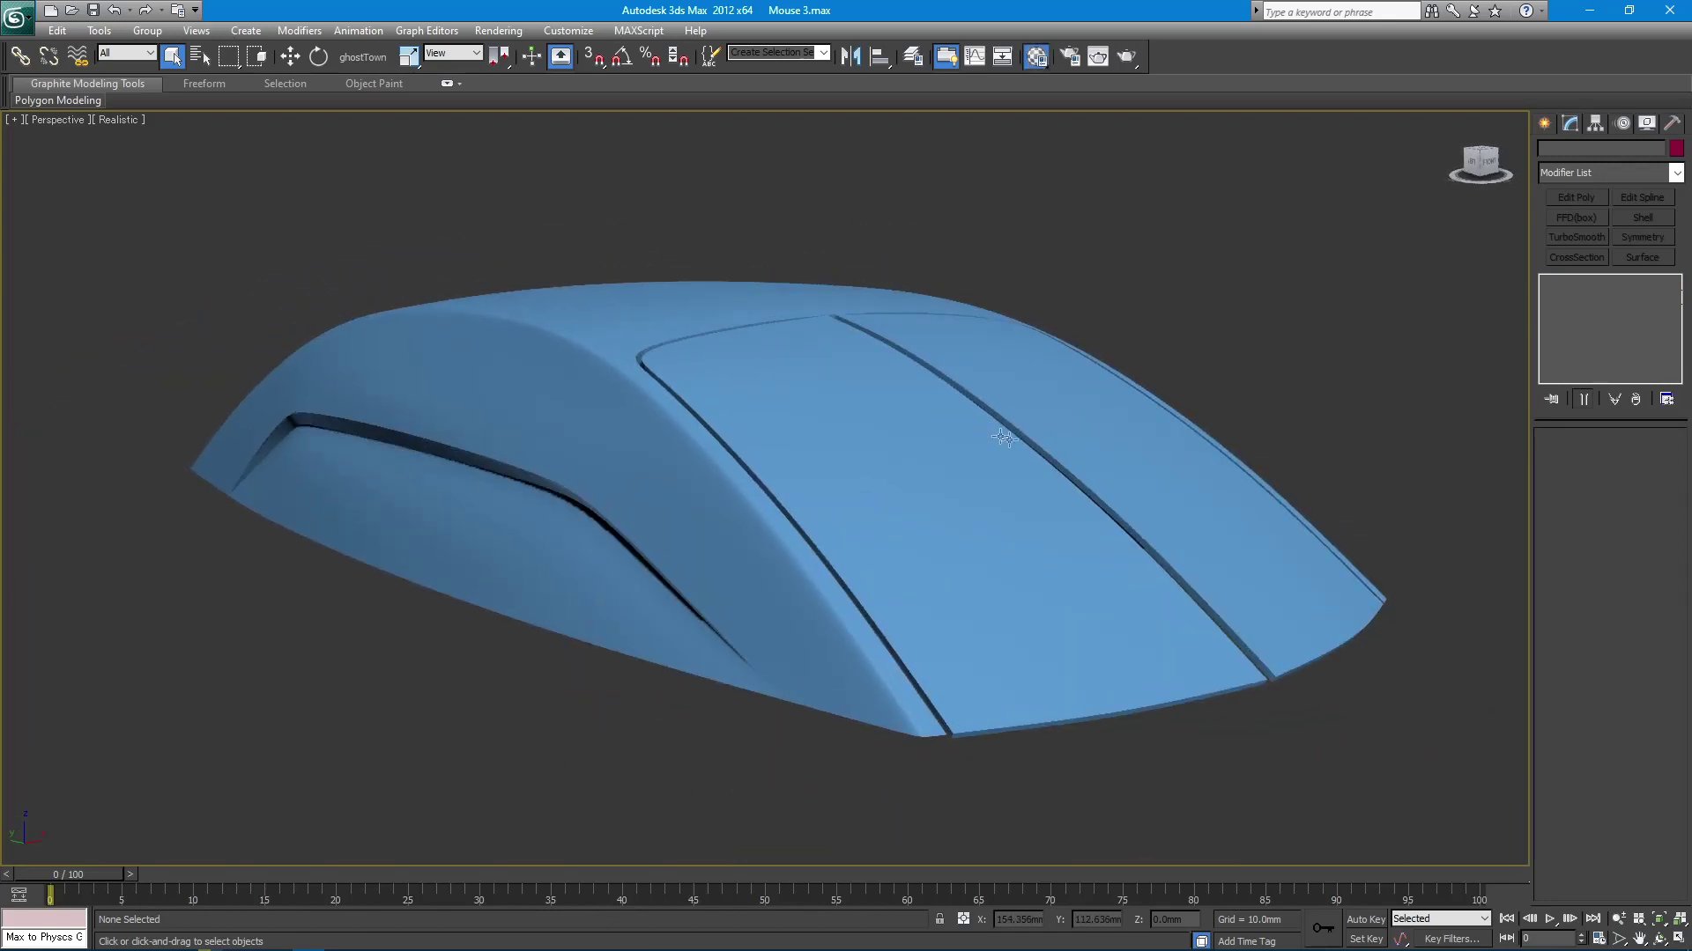
# Assign the 01 - Default material to both the buttons and the main shell.
pyautogui.press('m')
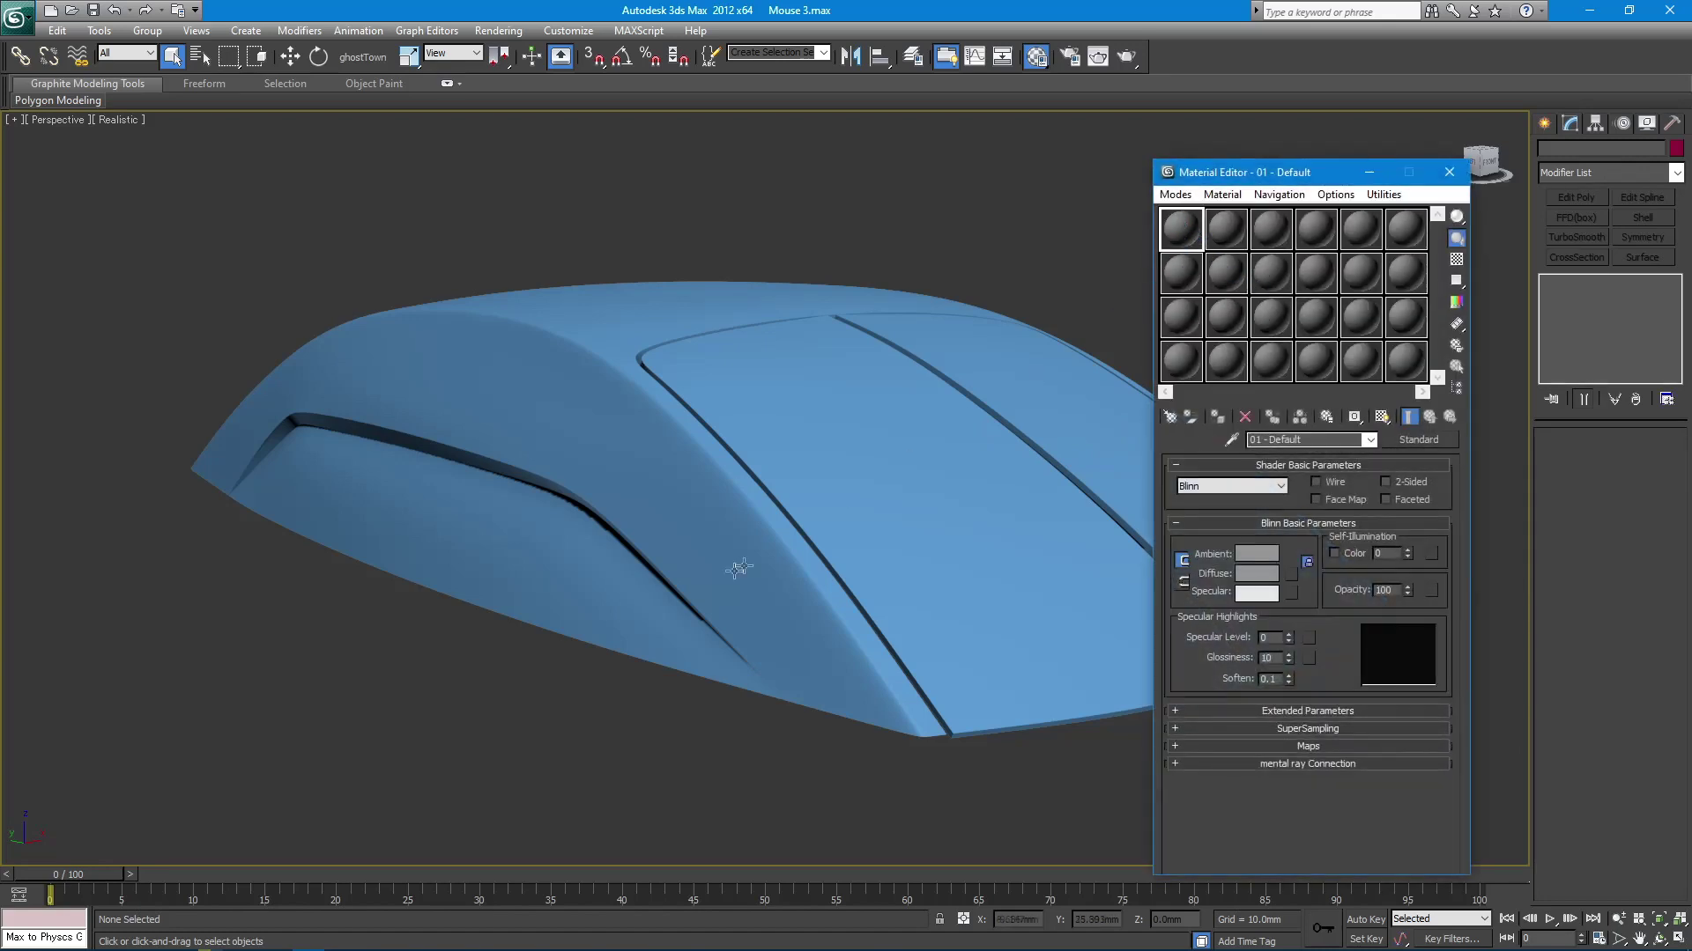
pyautogui.moveTo(1180, 230); pyautogui.dragTo(882, 468)
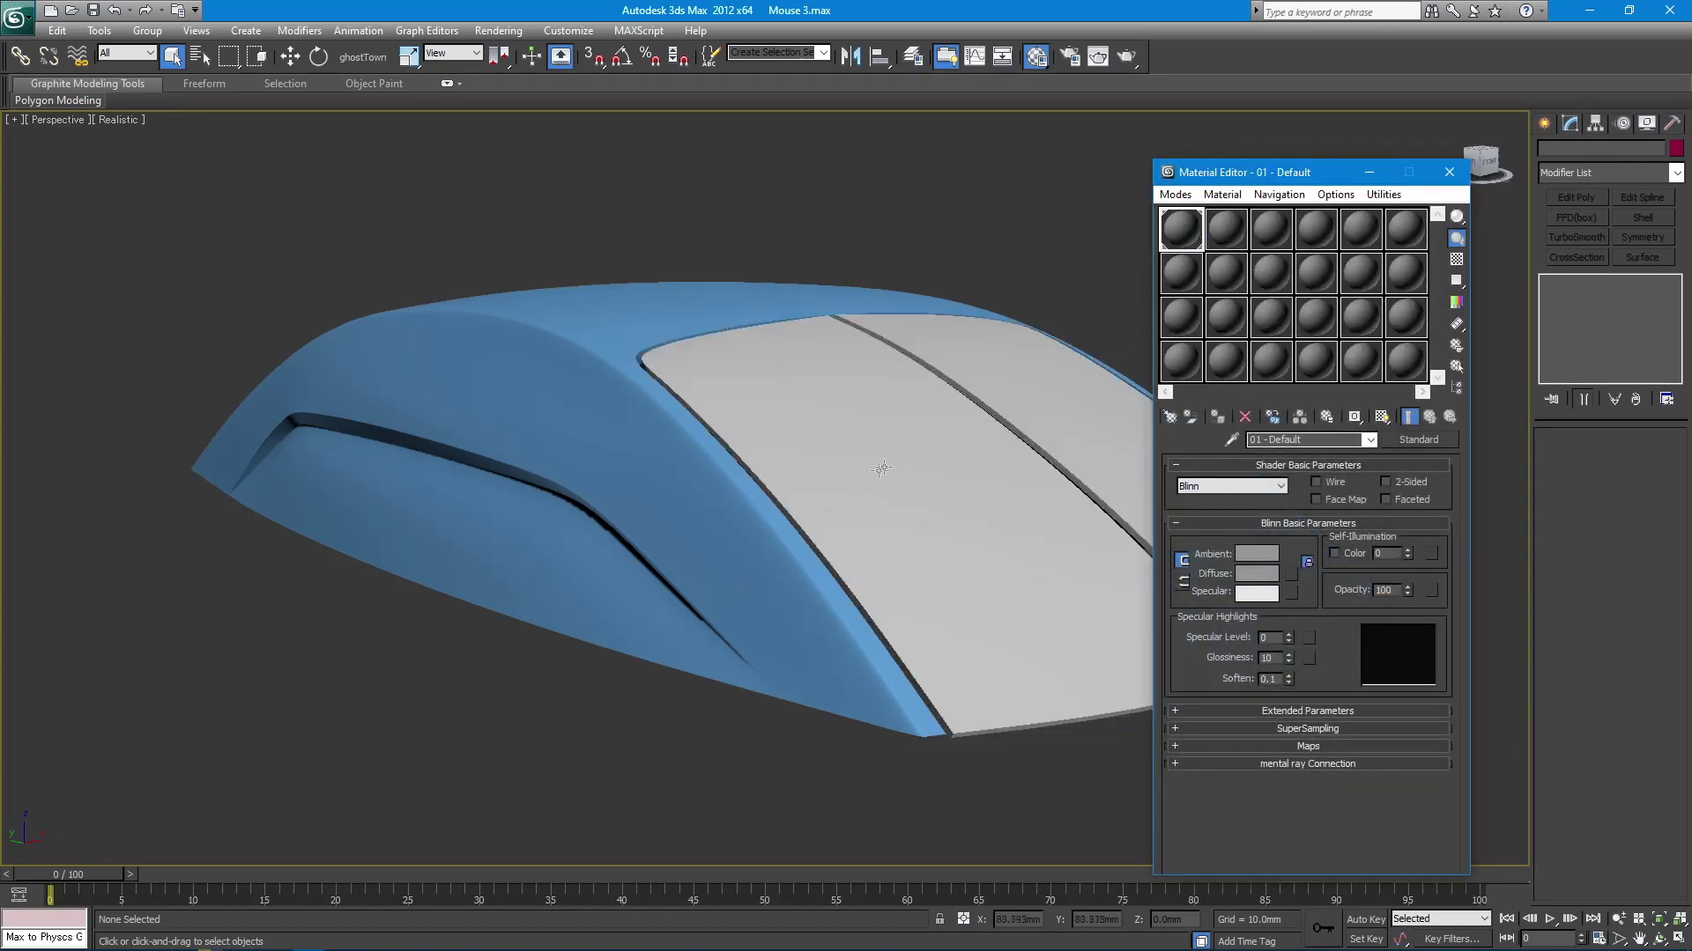
pyautogui.moveTo(1161, 251); pyautogui.dragTo(686, 557)
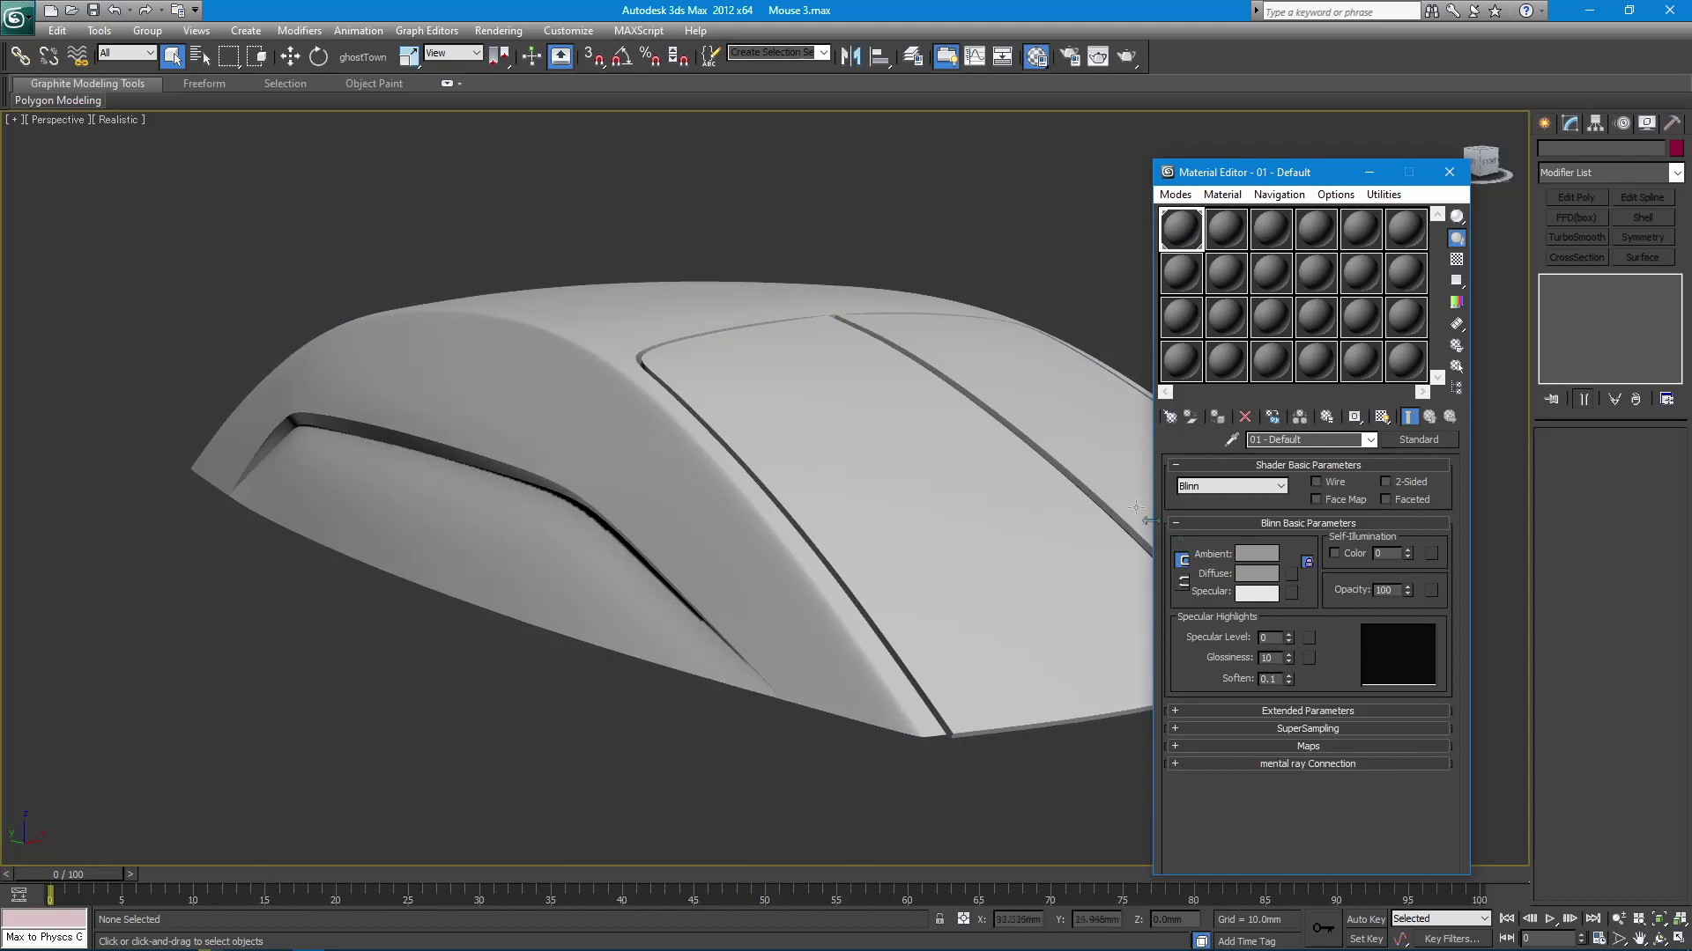
# Set the 01 - Default material's diffuse color to a near-black grey with value 23.
pyautogui.click(1256, 573)
pyautogui.moveTo(517, 191); pyautogui.dragTo(518, 150)
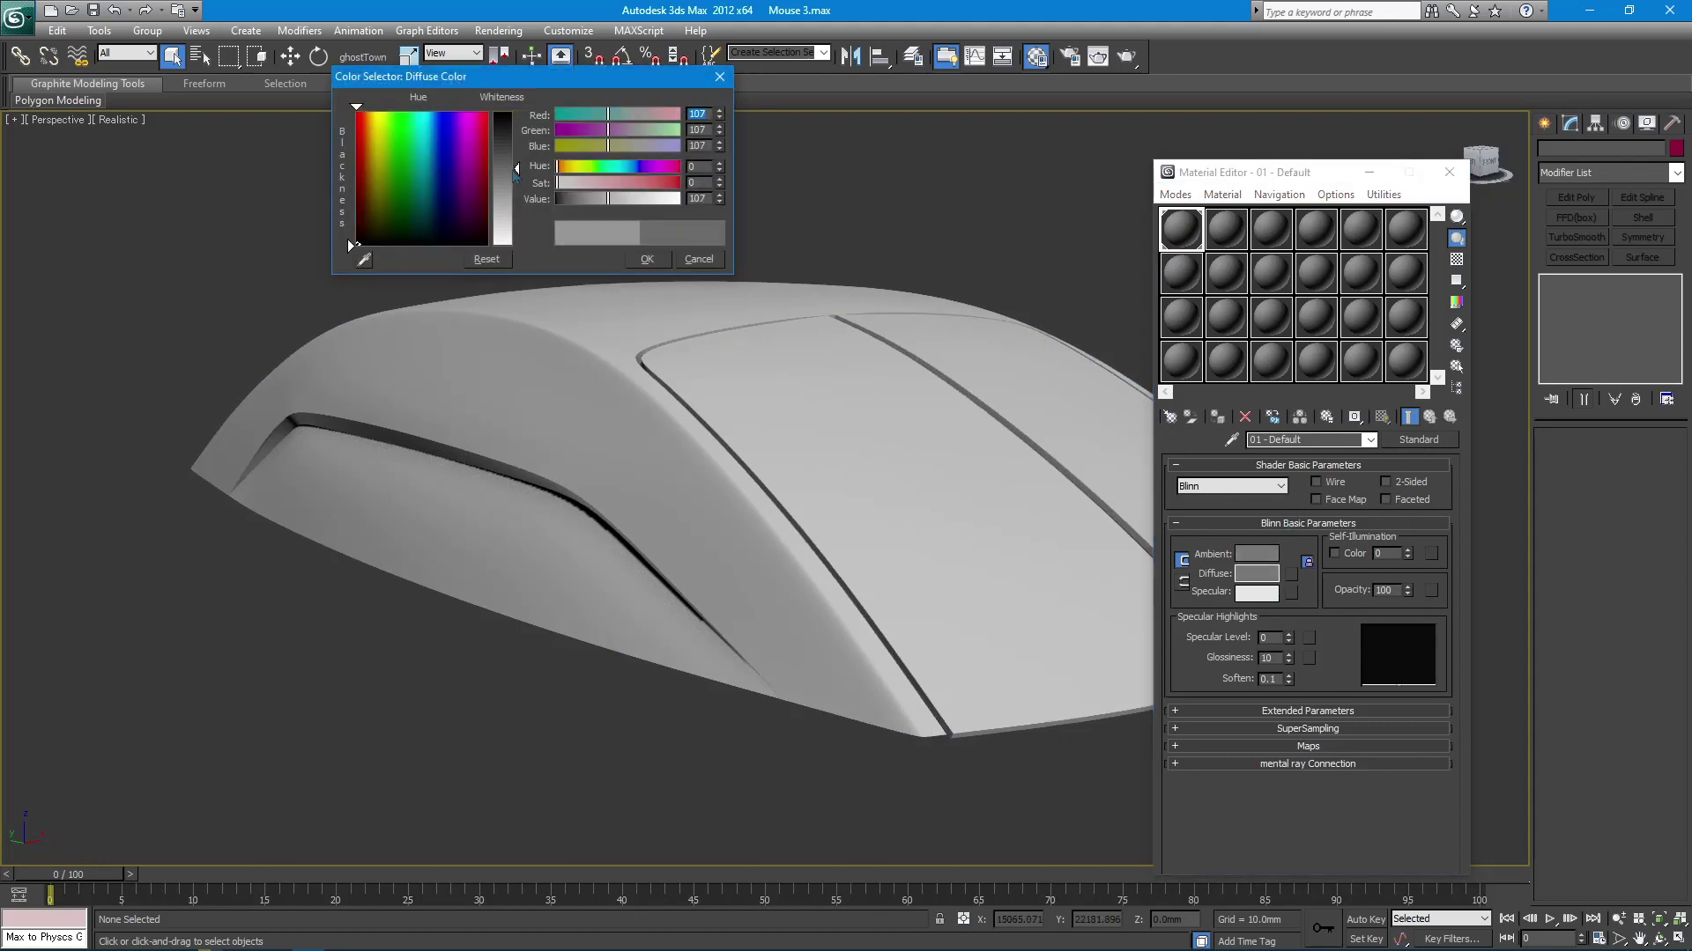
pyautogui.moveTo(591, 198); pyautogui.dragTo(560, 188)
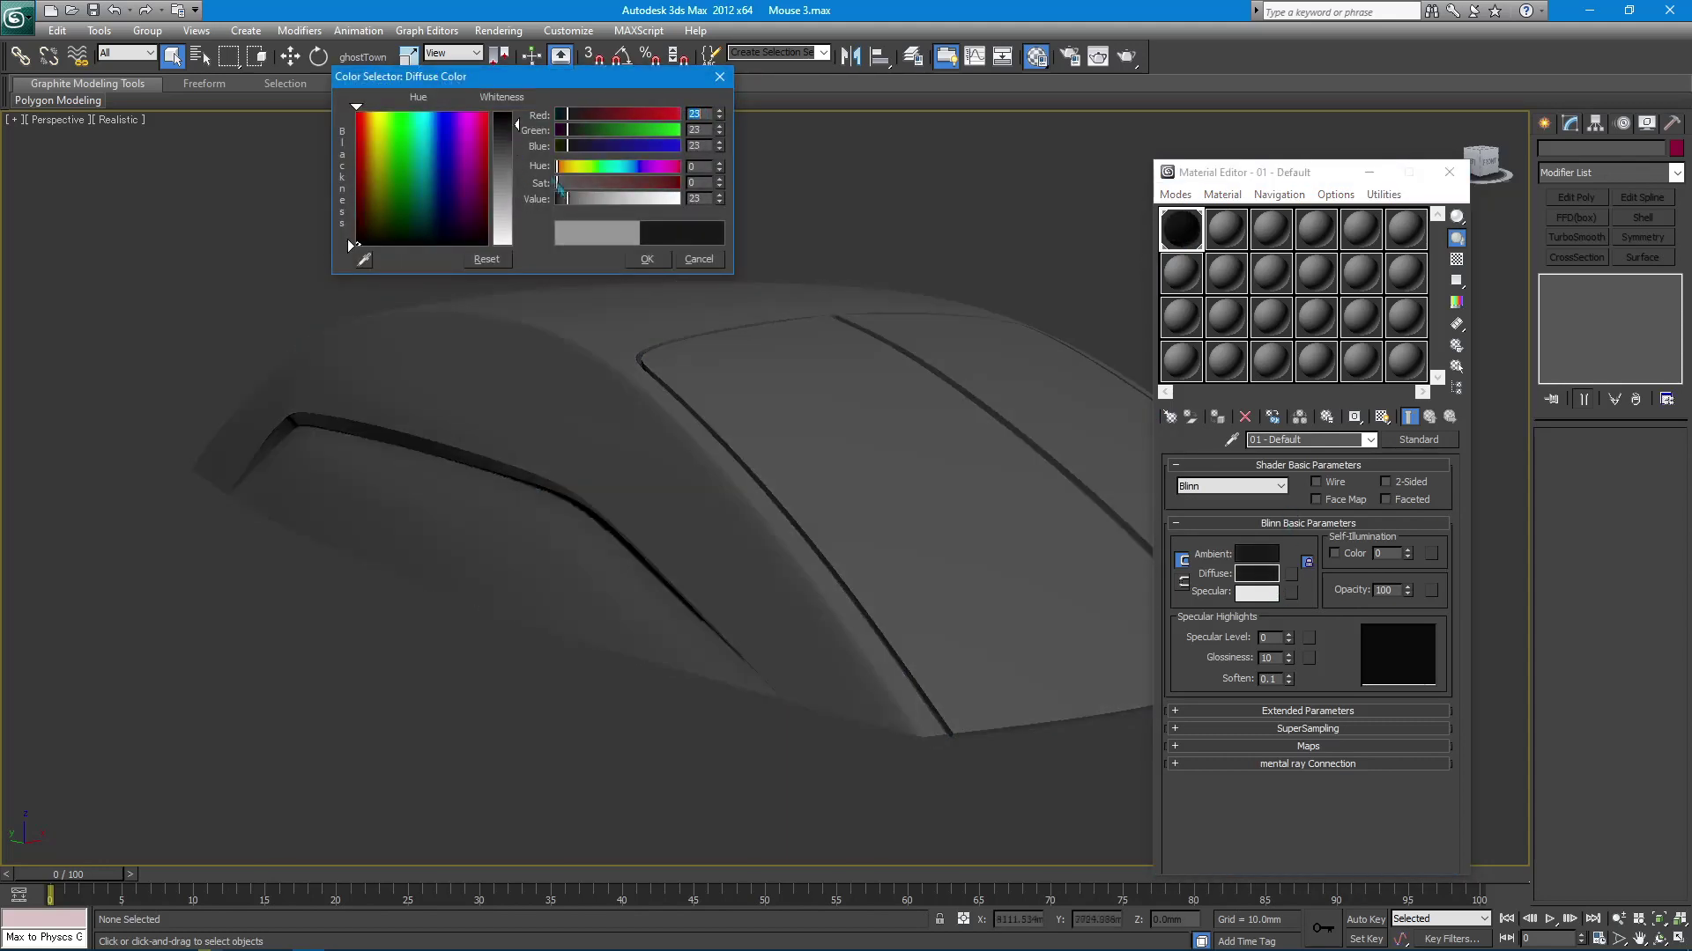
pyautogui.click(638, 261)
# Assign the 02 - Default material to the buttons, close the material editor and view the two-tone mouse.
pyautogui.click(1237, 245)
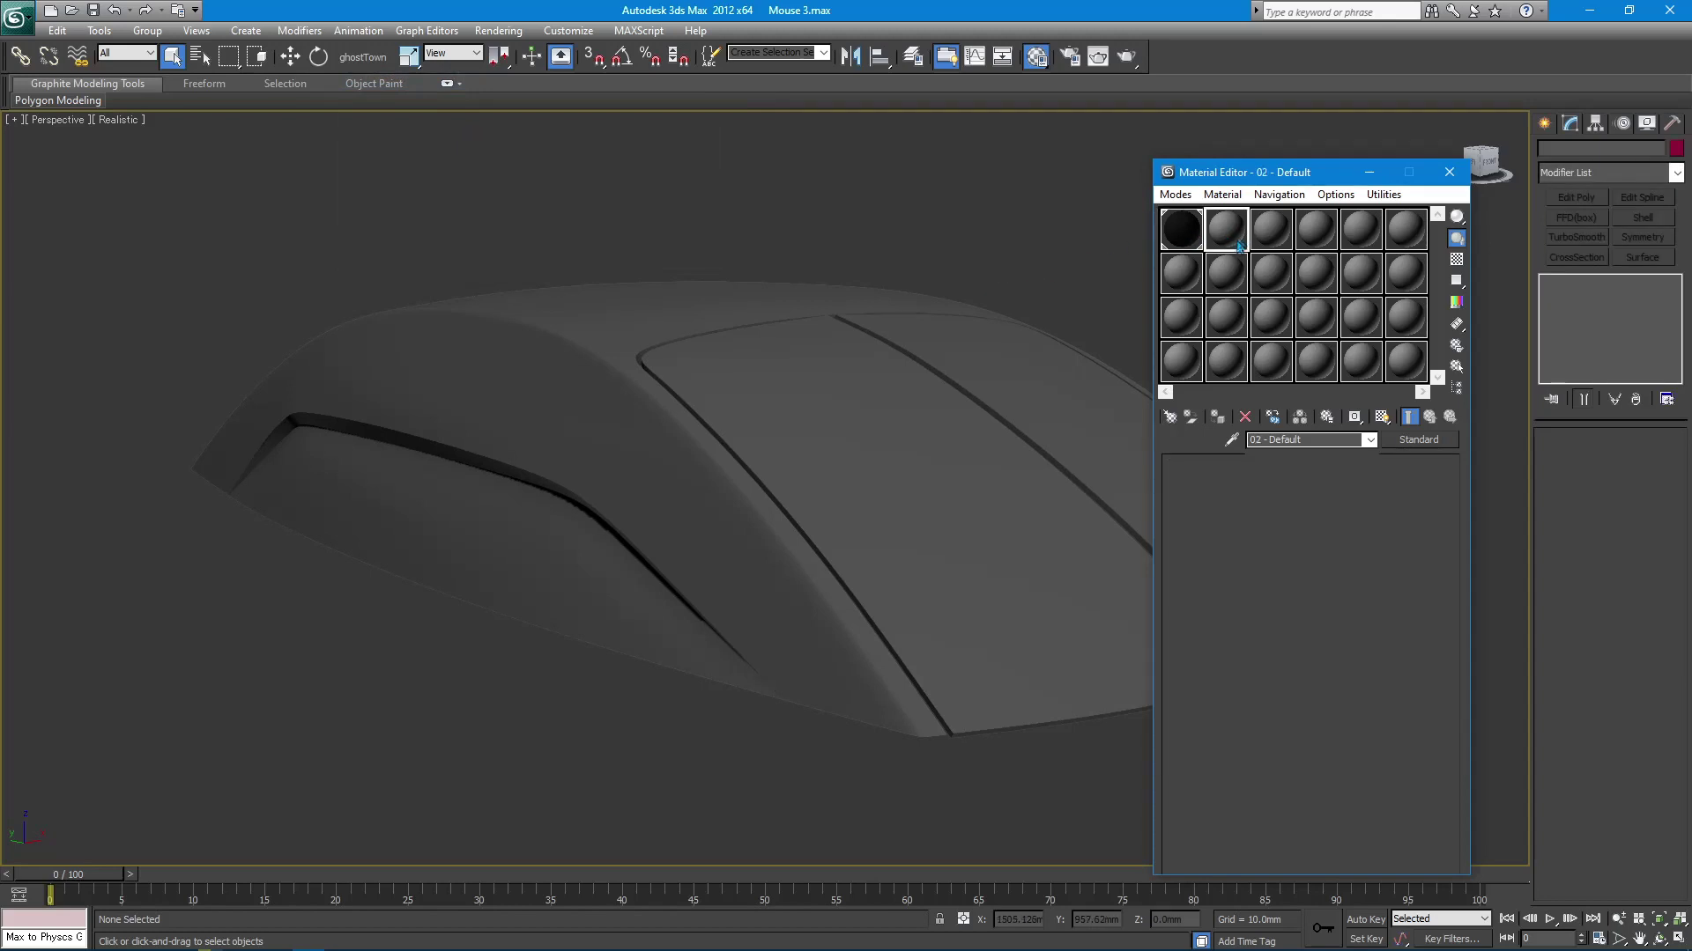
pyautogui.moveTo(1224, 244); pyautogui.dragTo(981, 552)
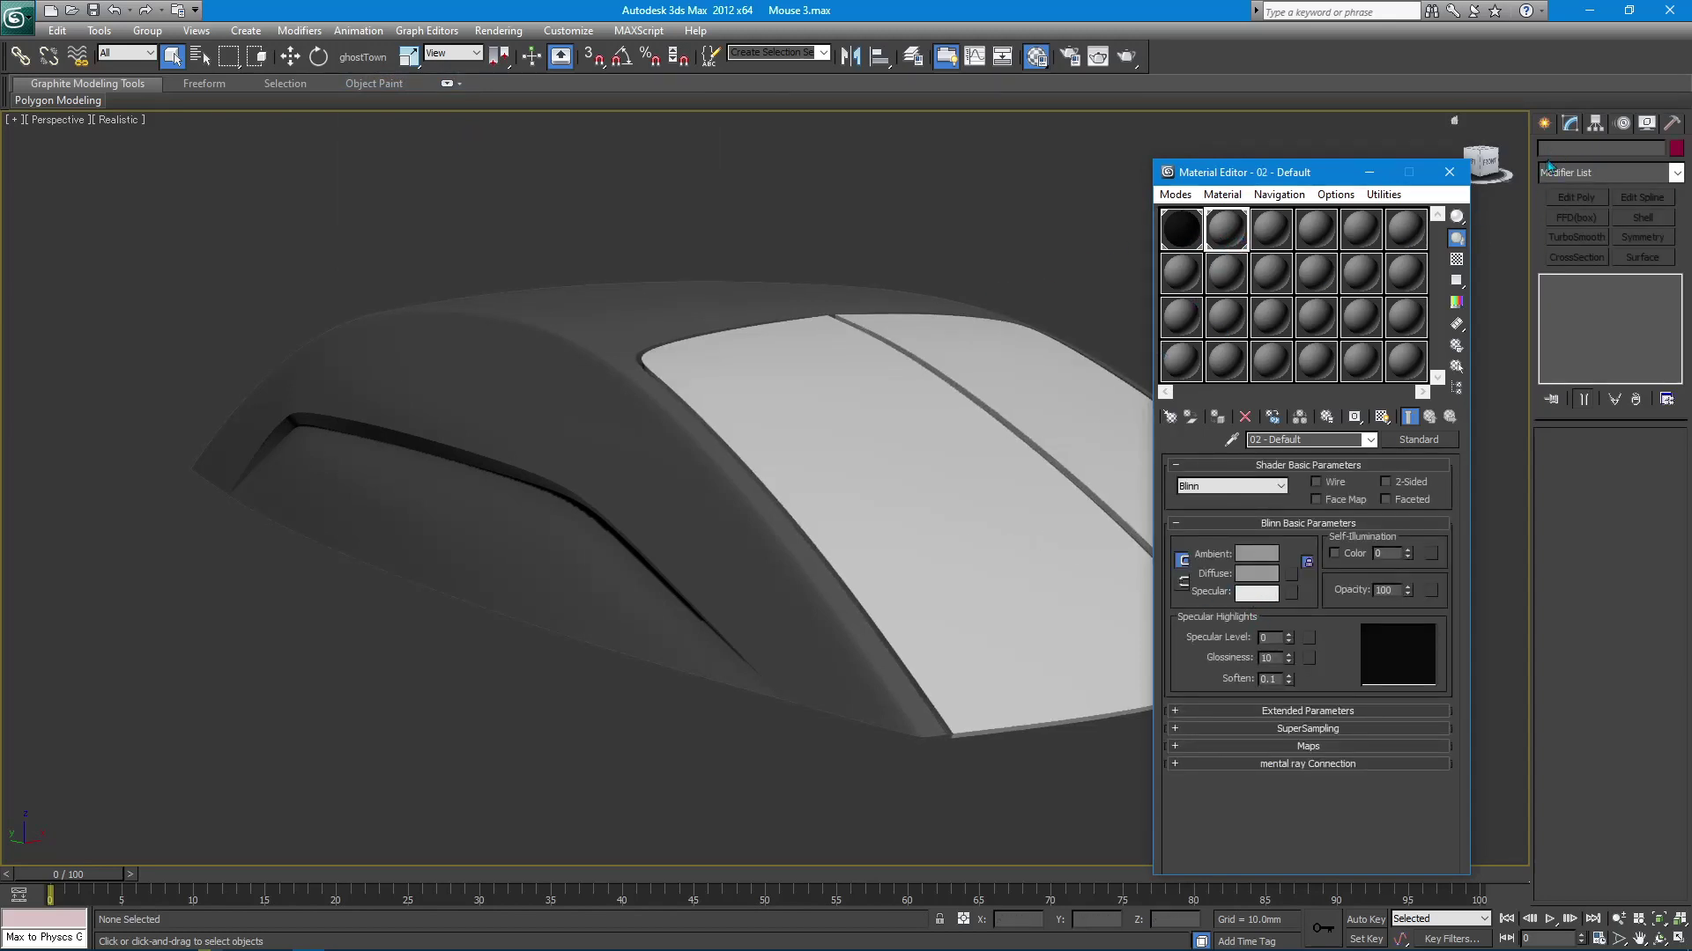
pyautogui.click(1457, 181)
pyautogui.keyDown('alt'); pyautogui.moveTo(705, 379); pyautogui.dragTo(558, 377, button='middle'); pyautogui.keyUp('alt')
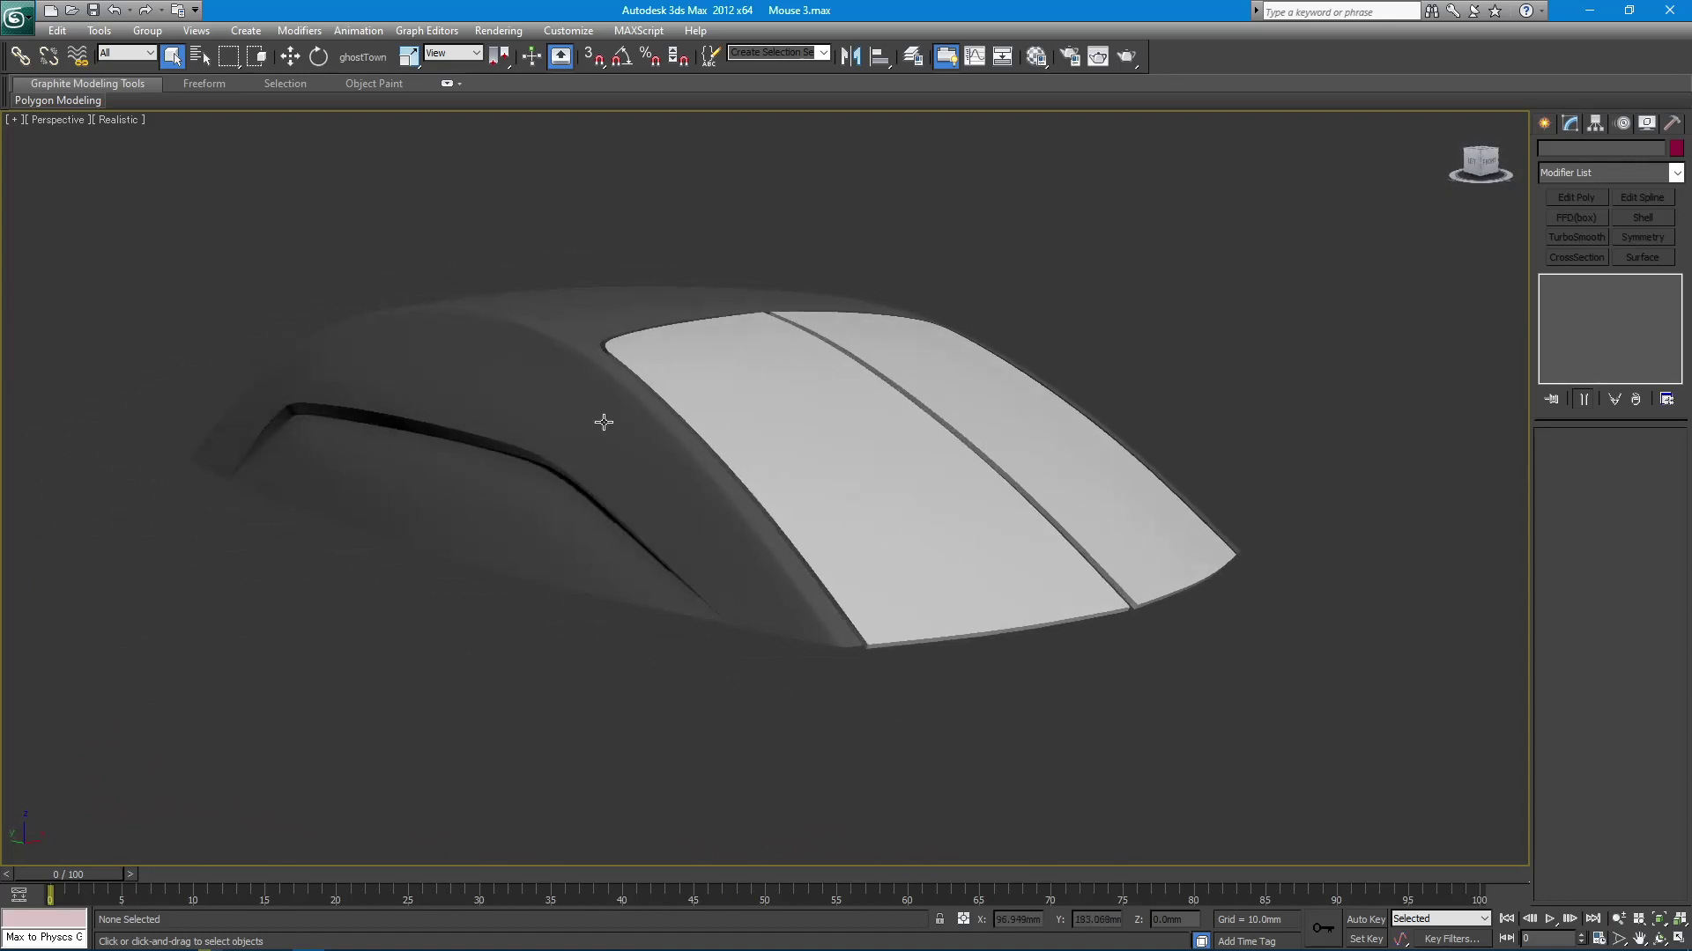